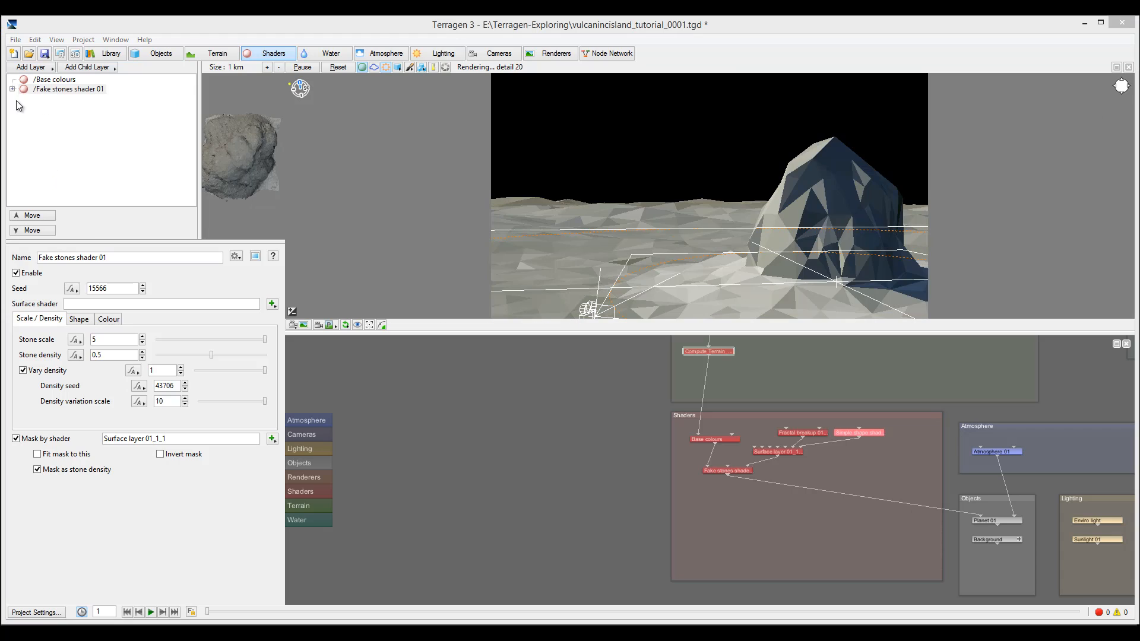
Add Surface layer 02 with its magenta test colour enabled, and render the 3D preview in shader colours
click(49, 67)
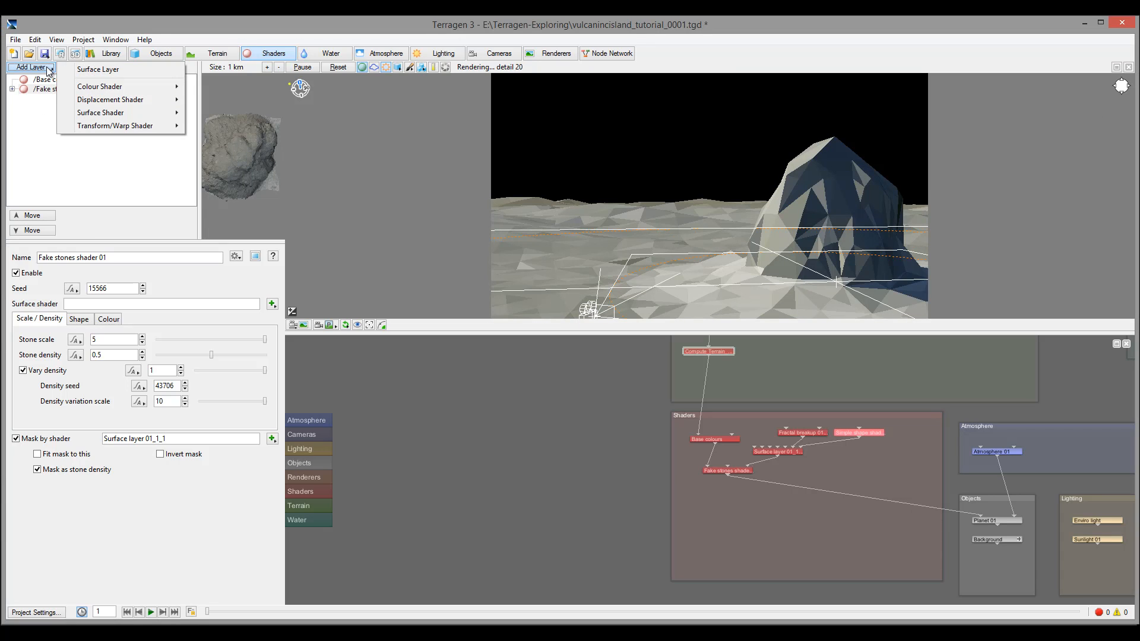
click(130, 71)
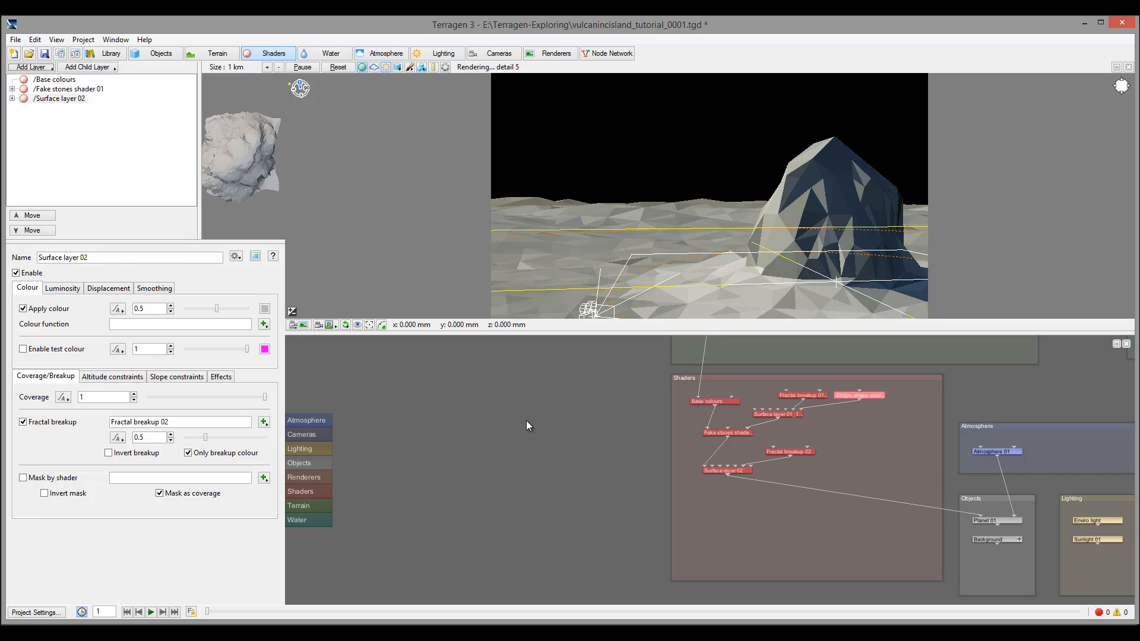
click(23, 349)
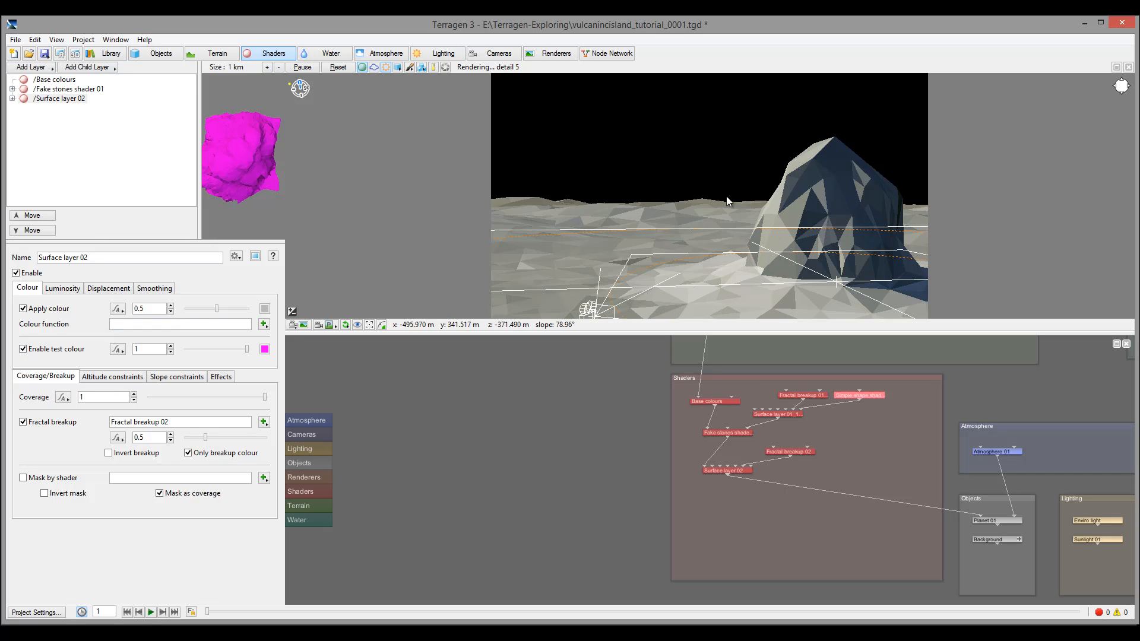
click(362, 67)
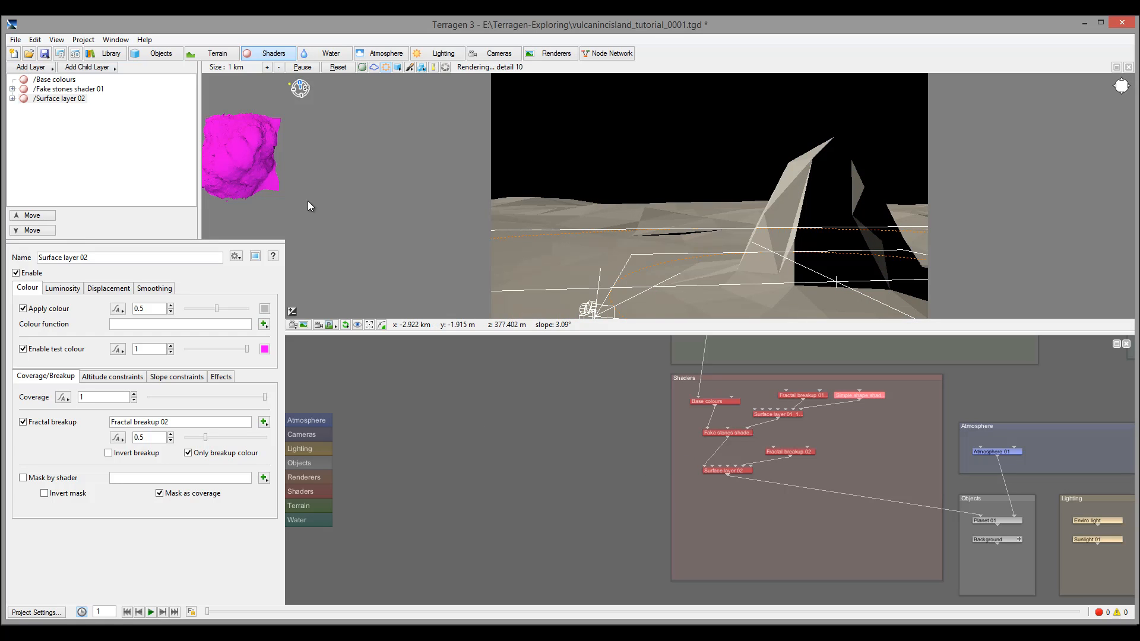
click(361, 66)
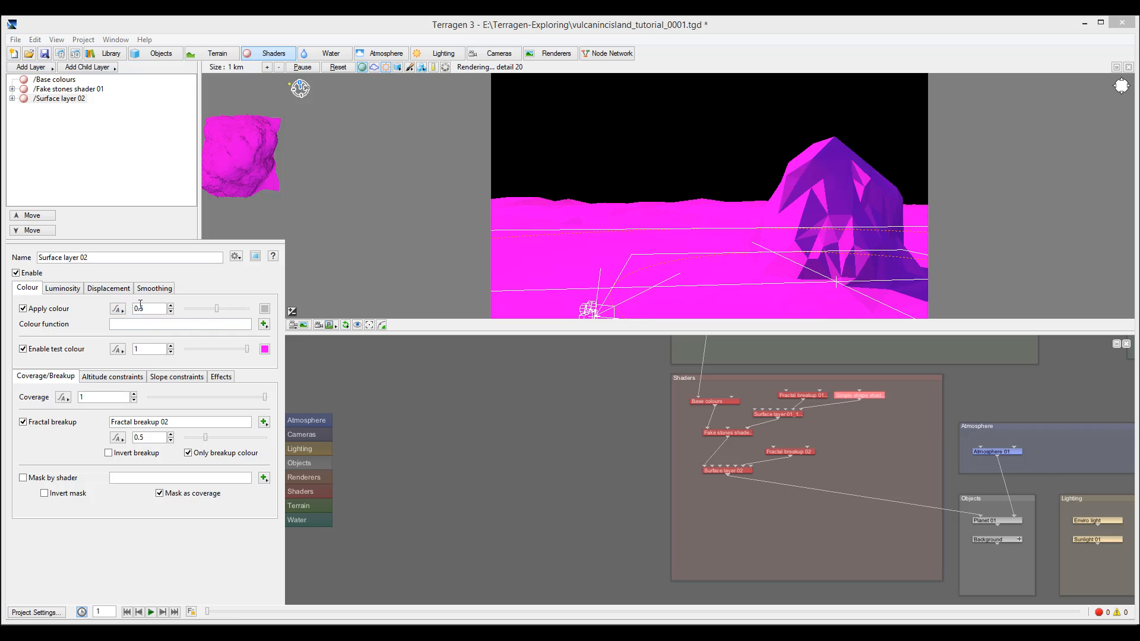
Limit Surface layer 02 to a maximum altitude of 60 with a fuzzy zone of 10
click(112, 376)
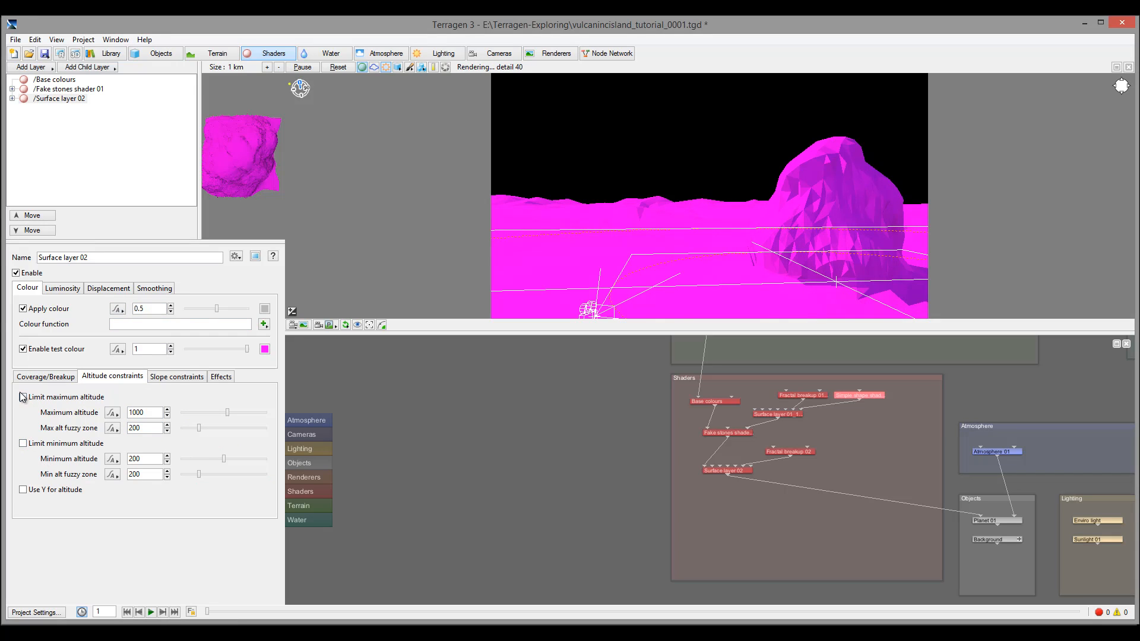
click(22, 398)
double_click(145, 412)
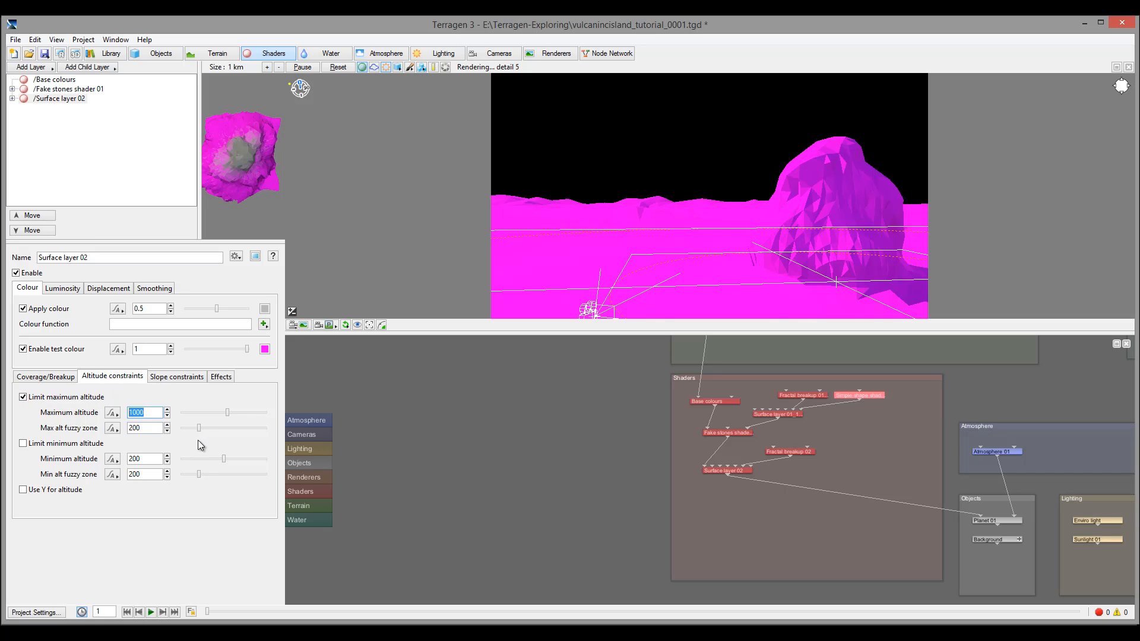
text(60)
key(Return)
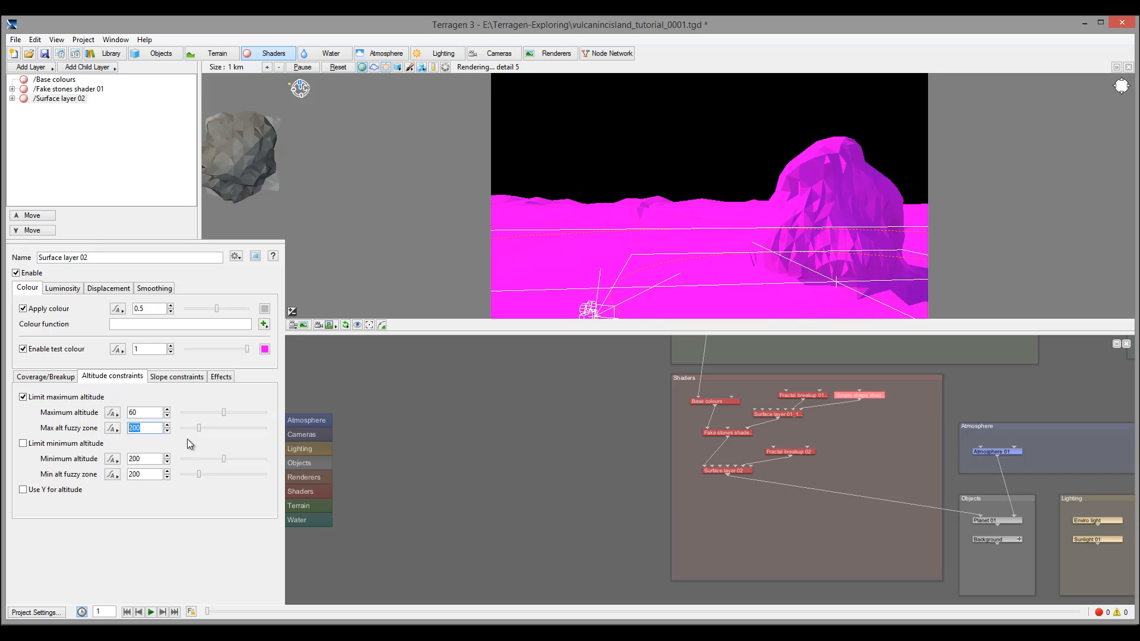
text(10)
key(Return)
Set Surface layer 02's coverage to 0.5 and its fractal breakup to 0.7375
click(58, 379)
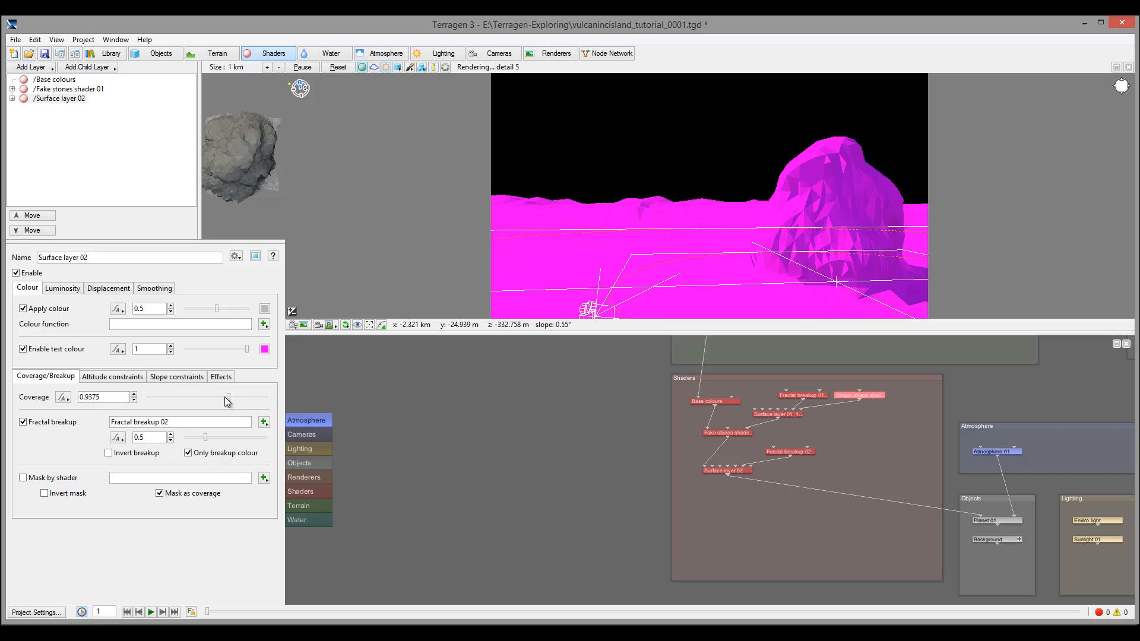
drag(264, 397, 207, 398)
drag(205, 441, 215, 441)
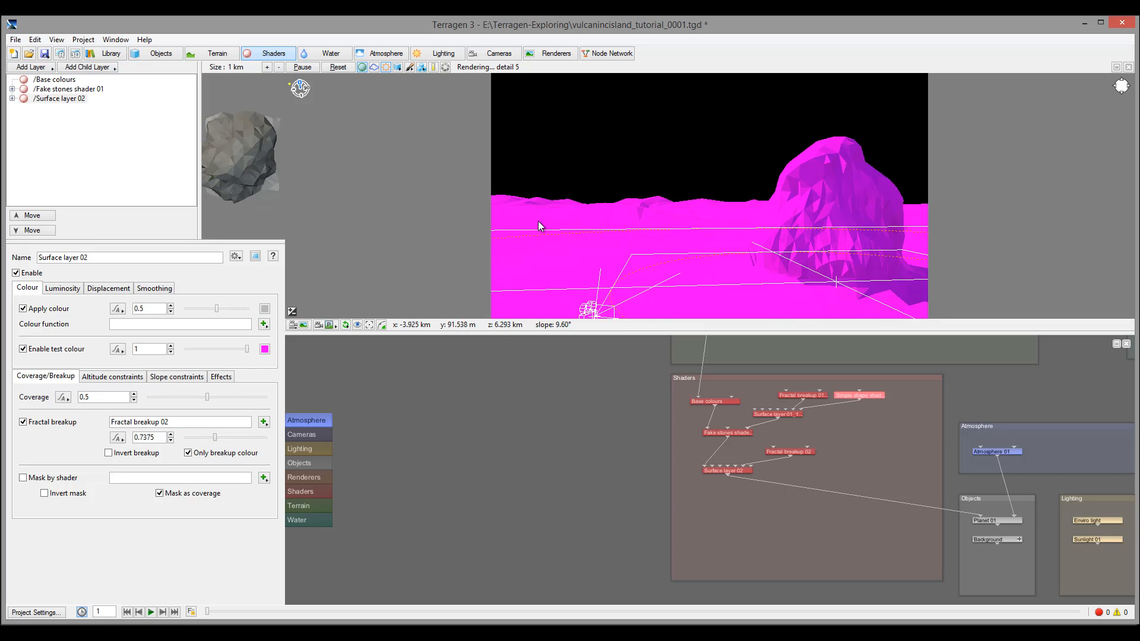
click(442, 213)
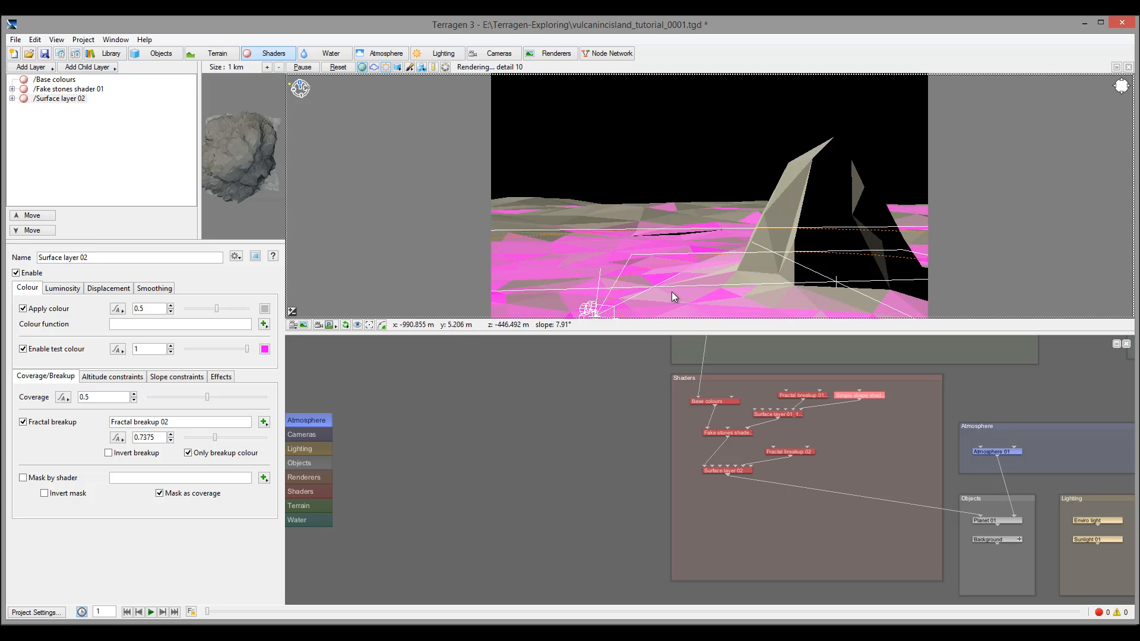
Give Surface layer 02 a sandy tan colour
click(264, 309)
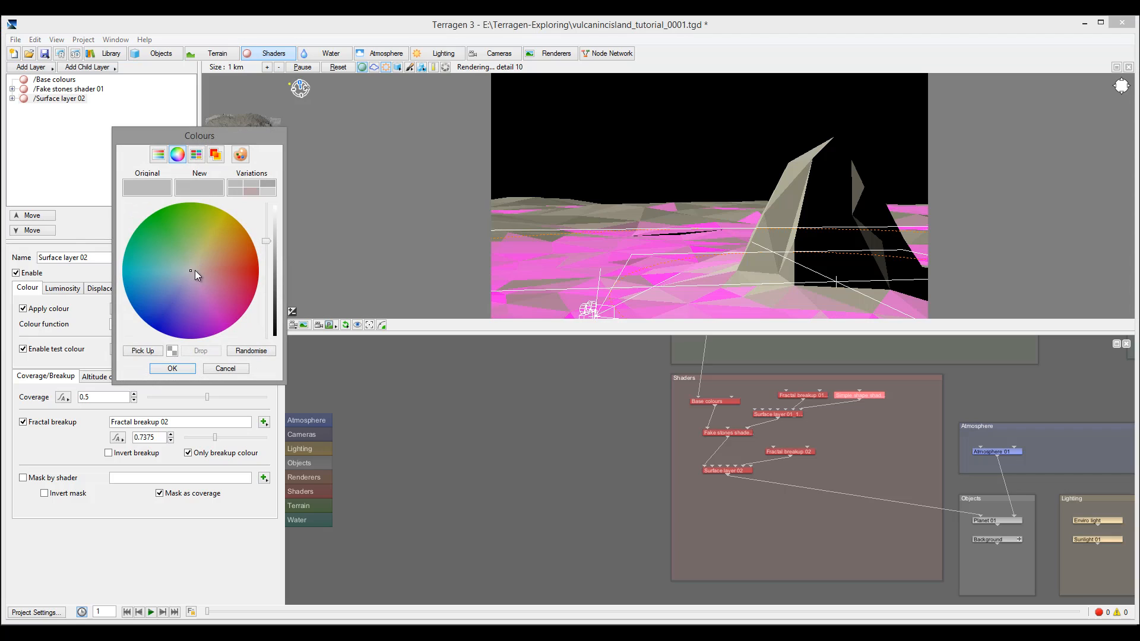
drag(195, 270, 263, 234)
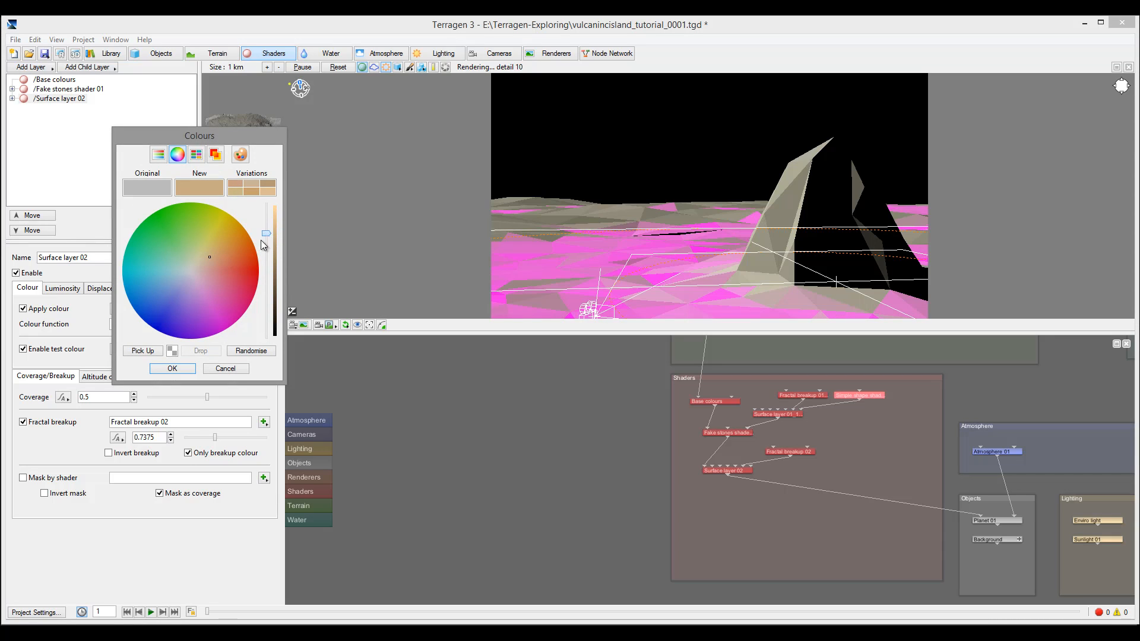
click(172, 369)
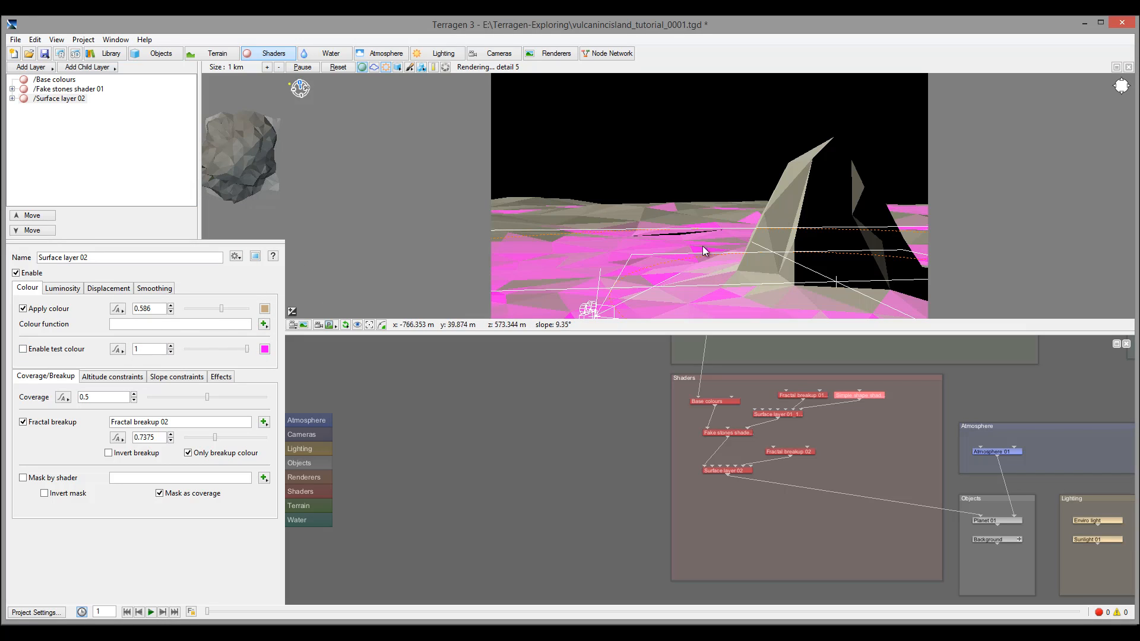
Rearrange the Surface layer 02 and Fractal breakup 02 nodes in the Node Network
drag(742, 471, 762, 497)
drag(797, 454, 751, 461)
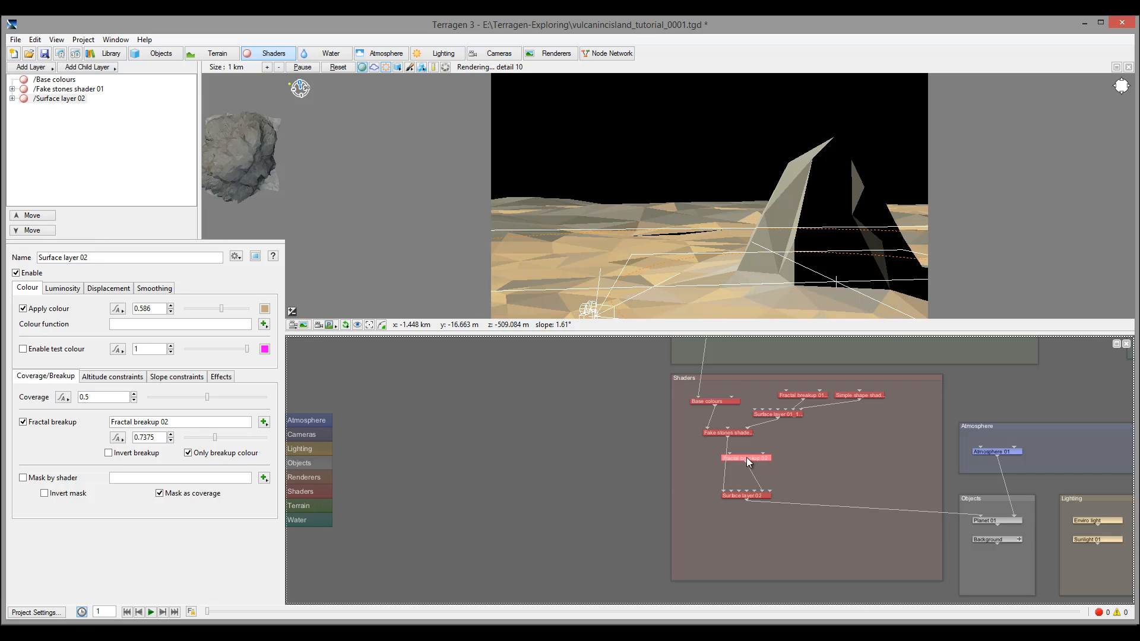
drag(822, 461, 823, 460)
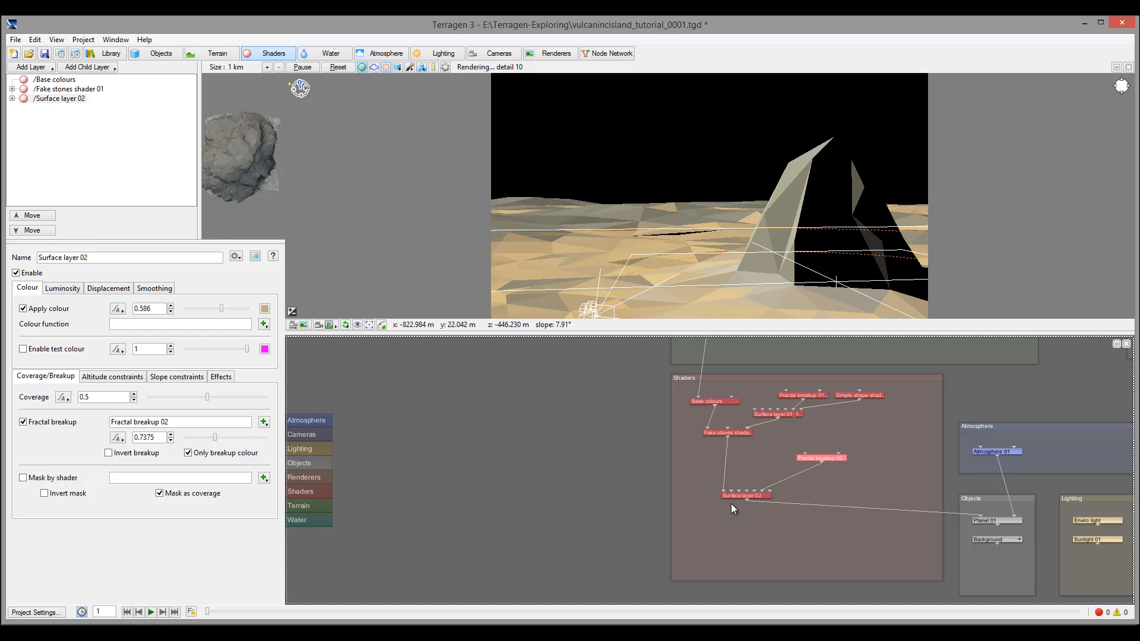
drag(747, 492, 812, 437)
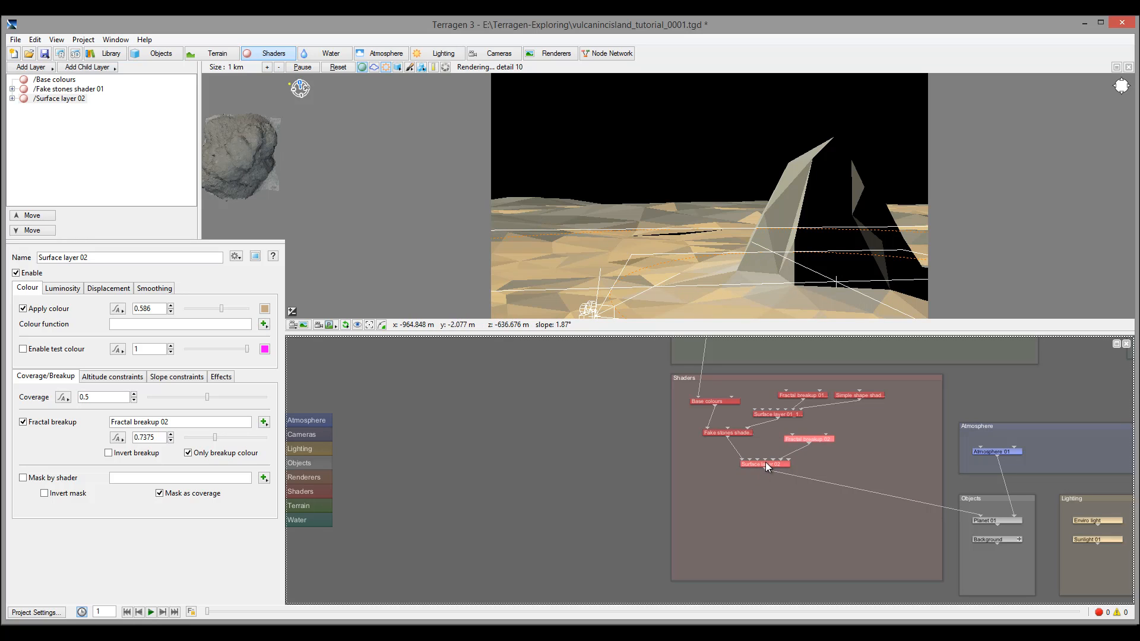
Add a third surface layer and rename Surface layer 02 to Sand
click(34, 67)
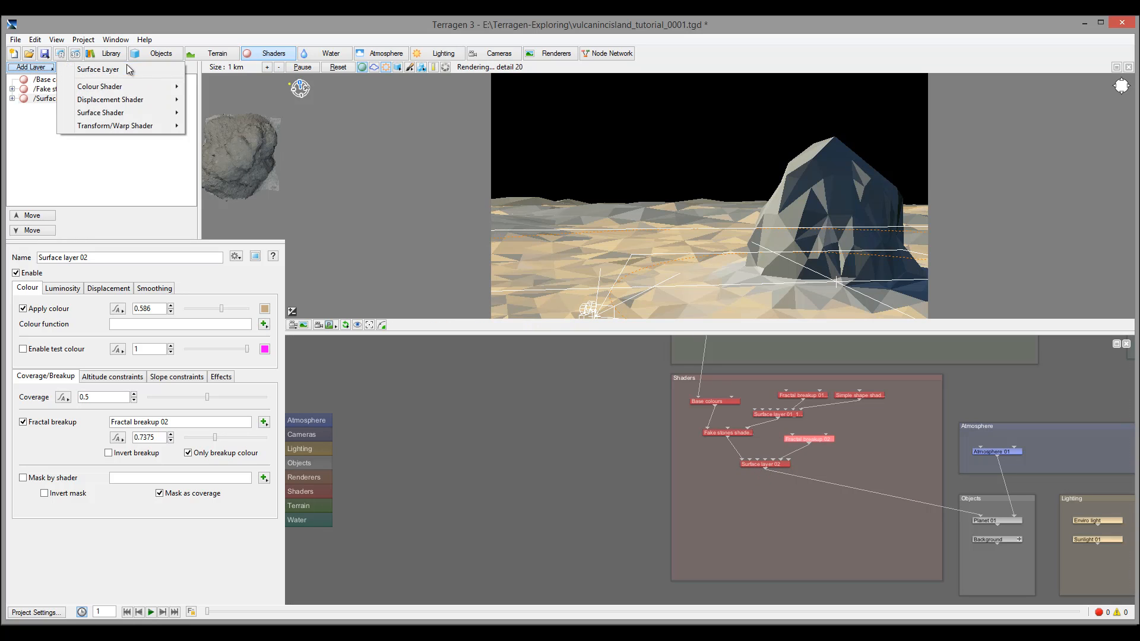
click(127, 69)
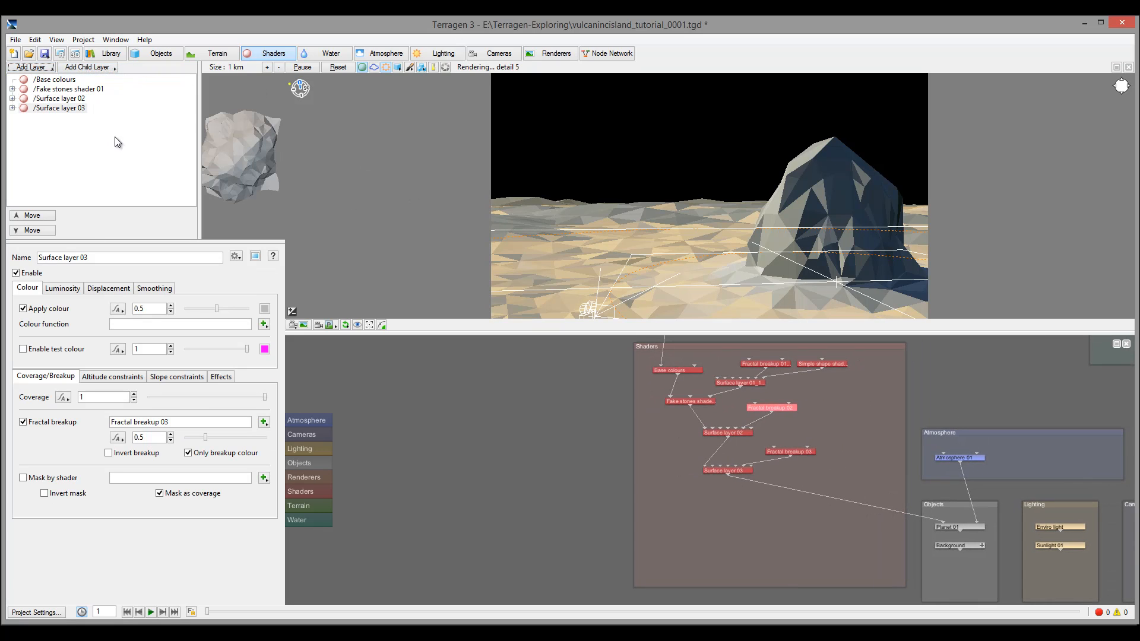
click(59, 98)
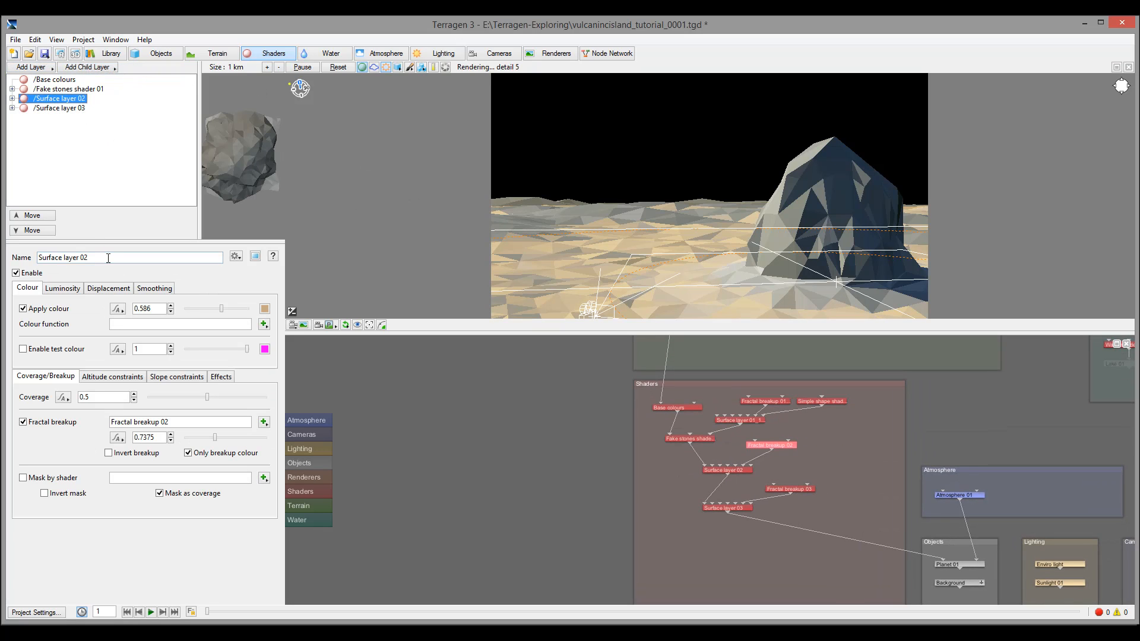
click(110, 257)
text(Sand)
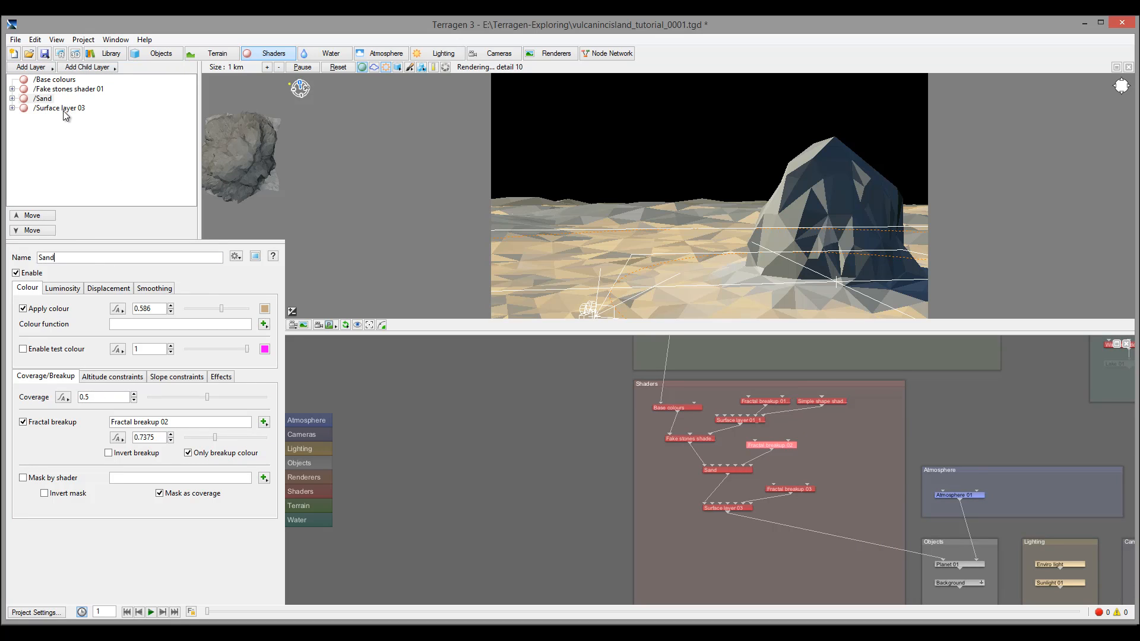
Rename Surface layer 03 to Alg
click(65, 111)
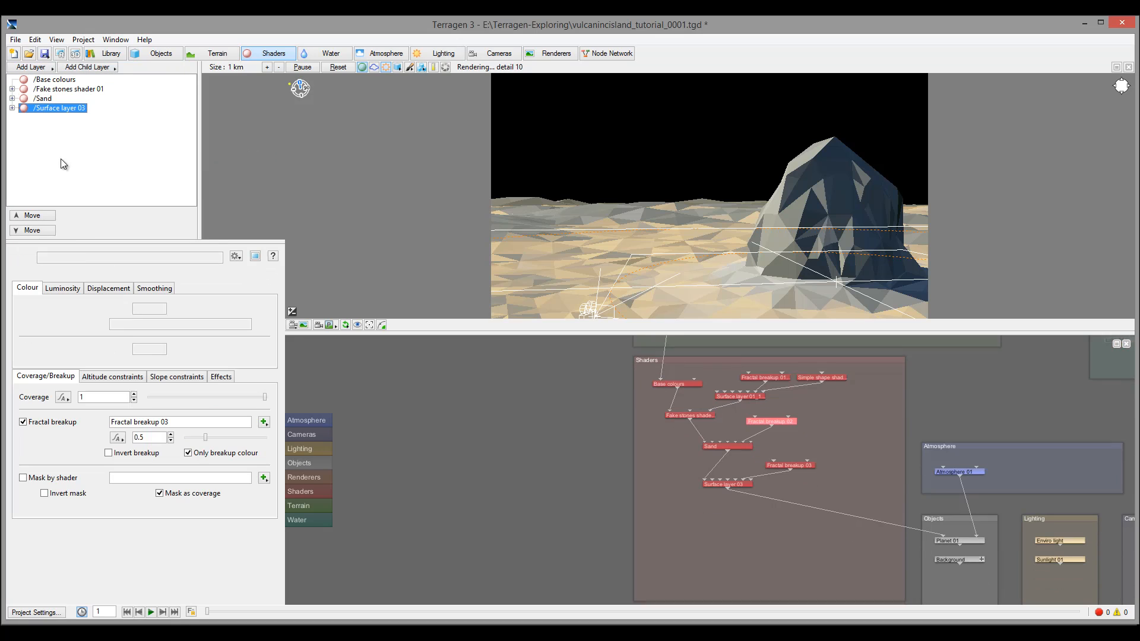
click(103, 257)
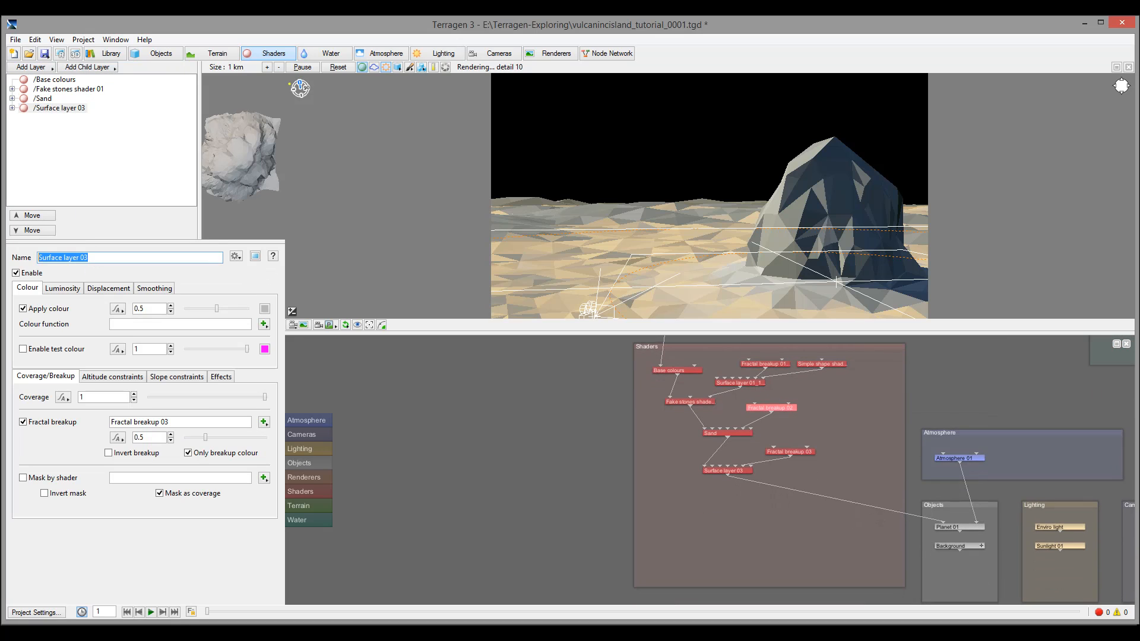
text(Alg)
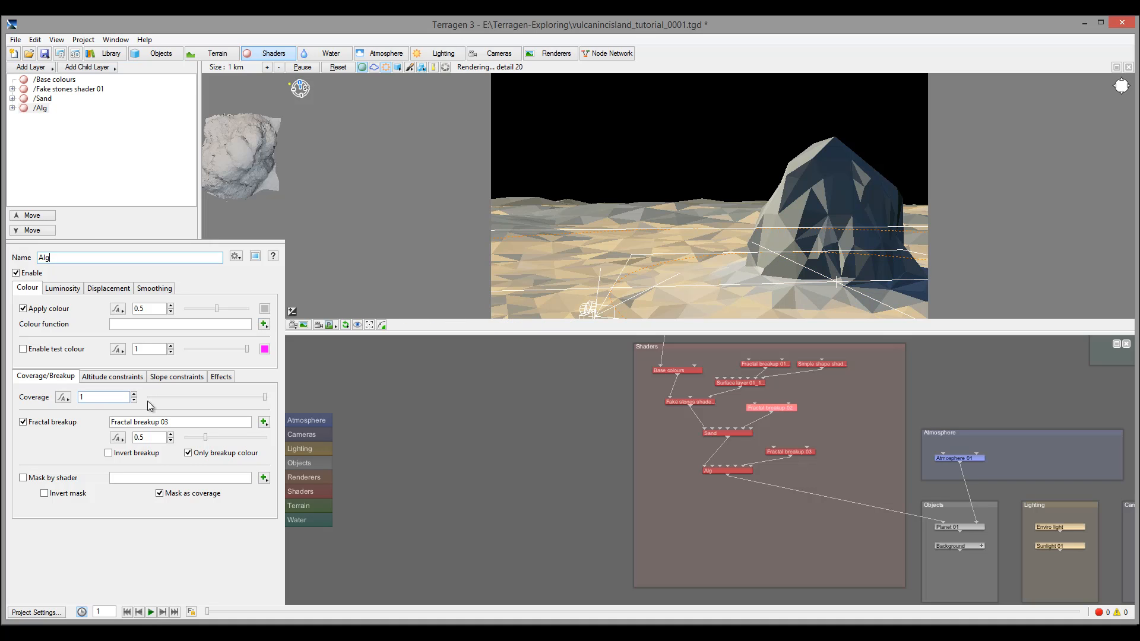
Show the Alg layer in test colour, enable its maximum altitude limit, and set minimum altitude 70 with fuzzy zone 5
click(111, 376)
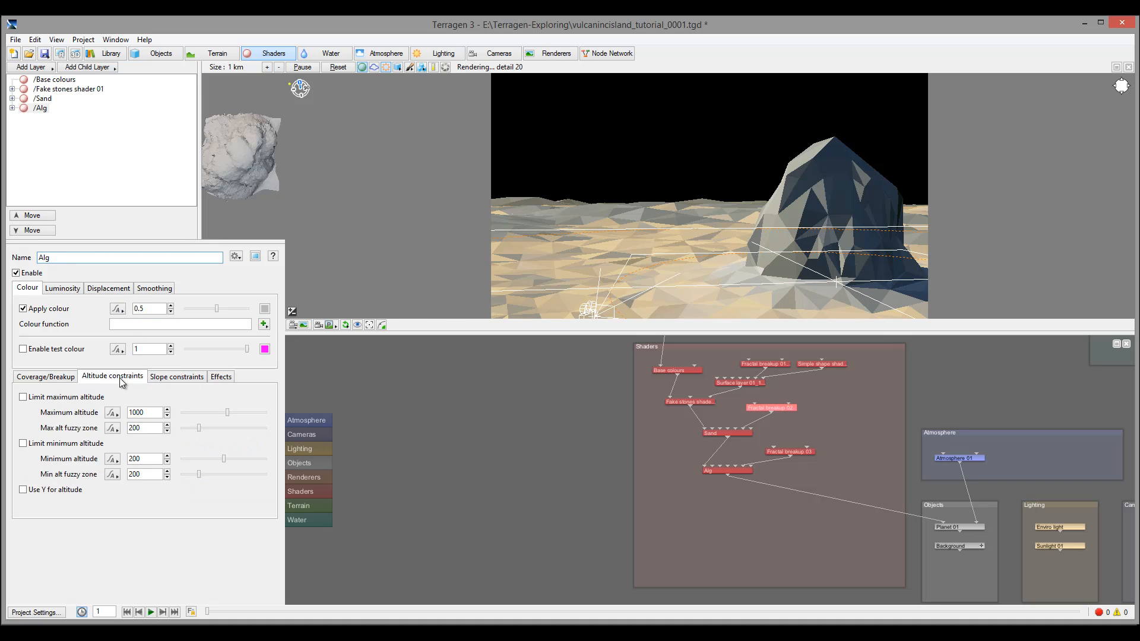
click(24, 350)
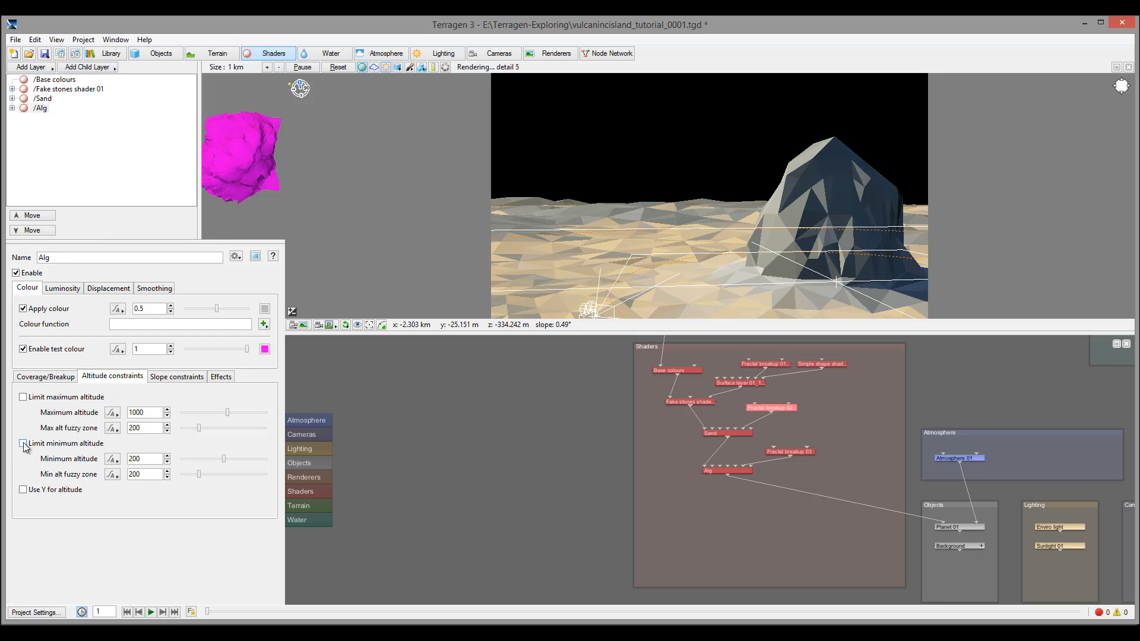
click(24, 397)
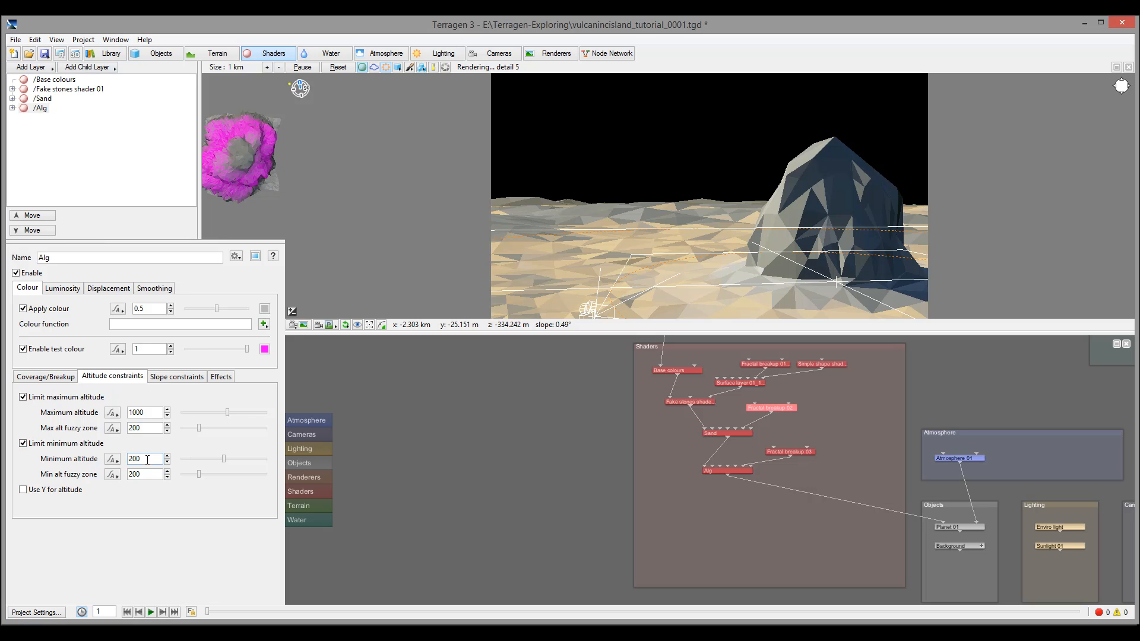
double_click(152, 460)
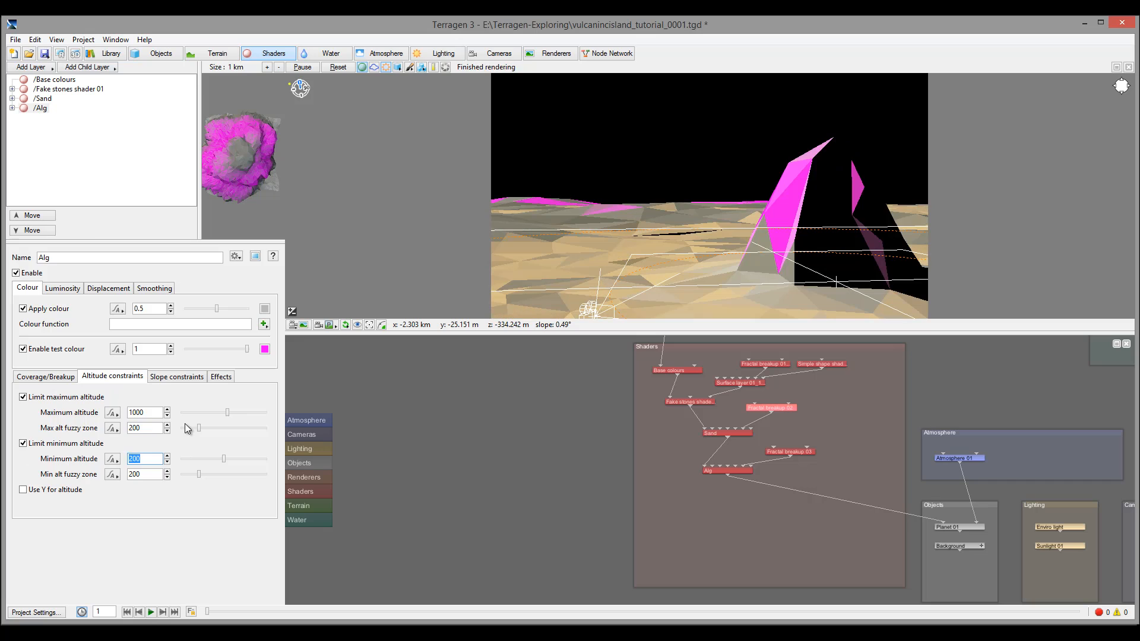
text(70)
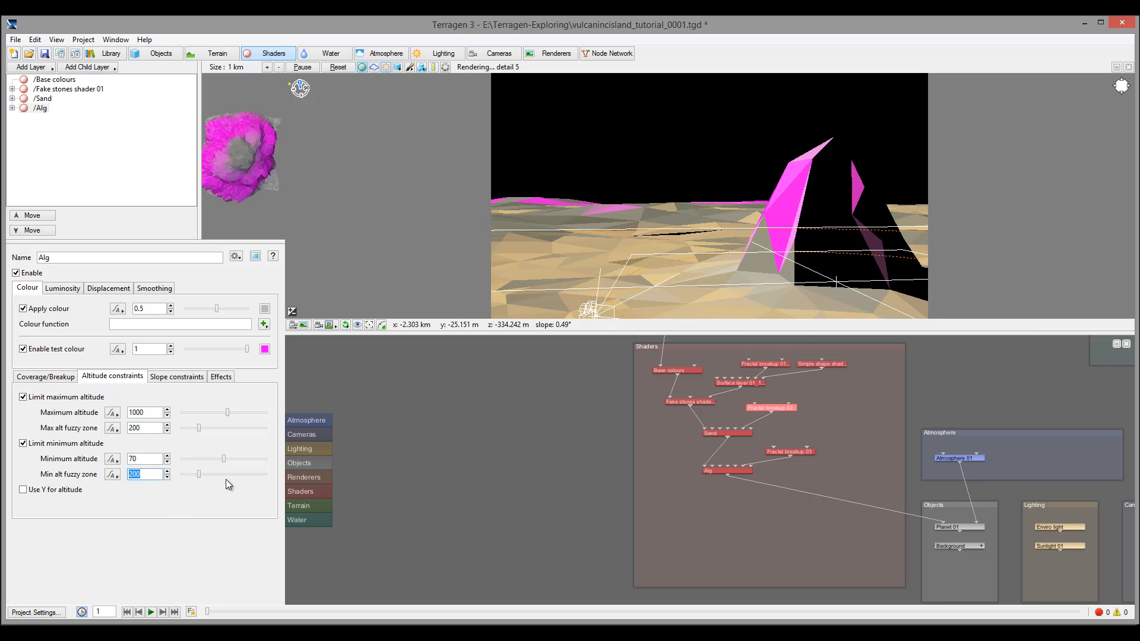
text(5)
Set the Alg layer's maximum altitude to 250 with a fuzzy zone of 50
double_click(139, 411)
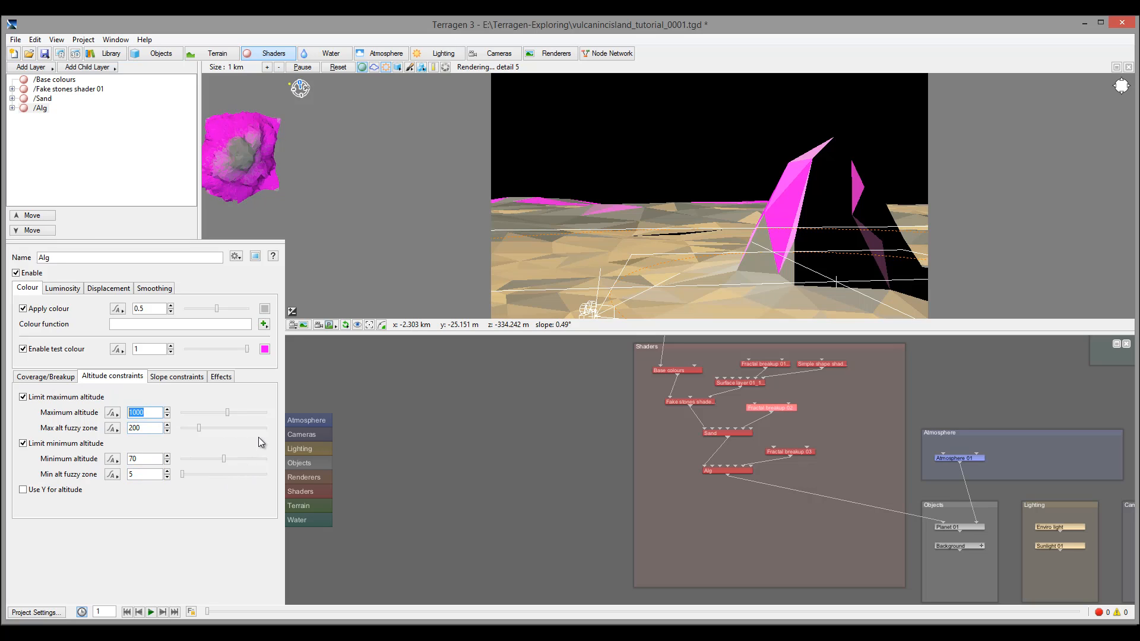
text(15)
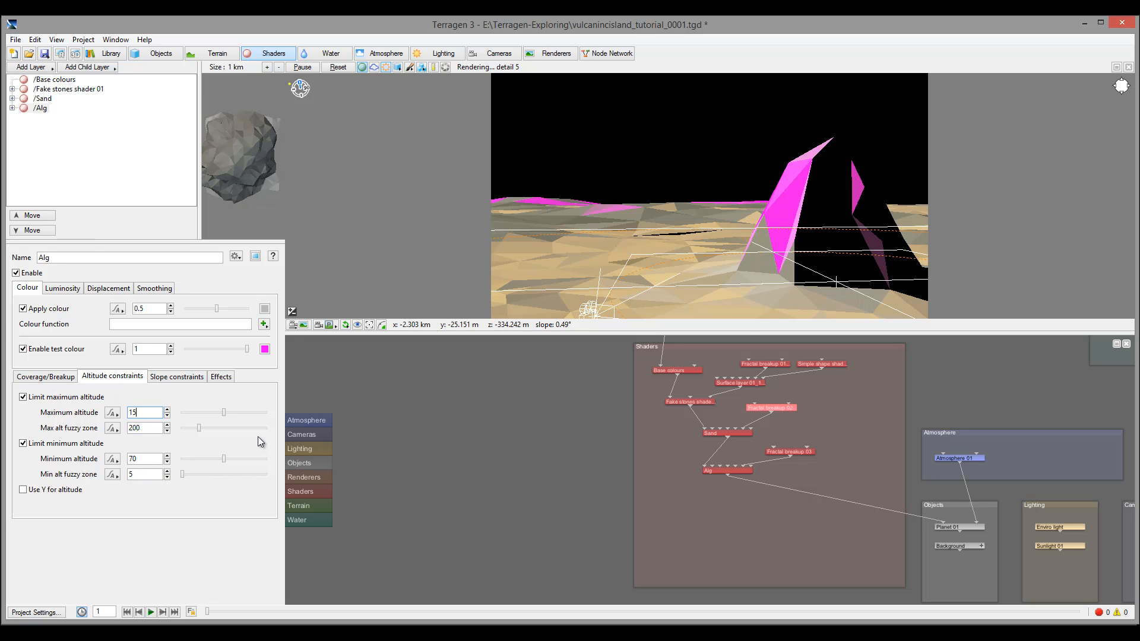
double_click(147, 428)
text(50)
key(Return)
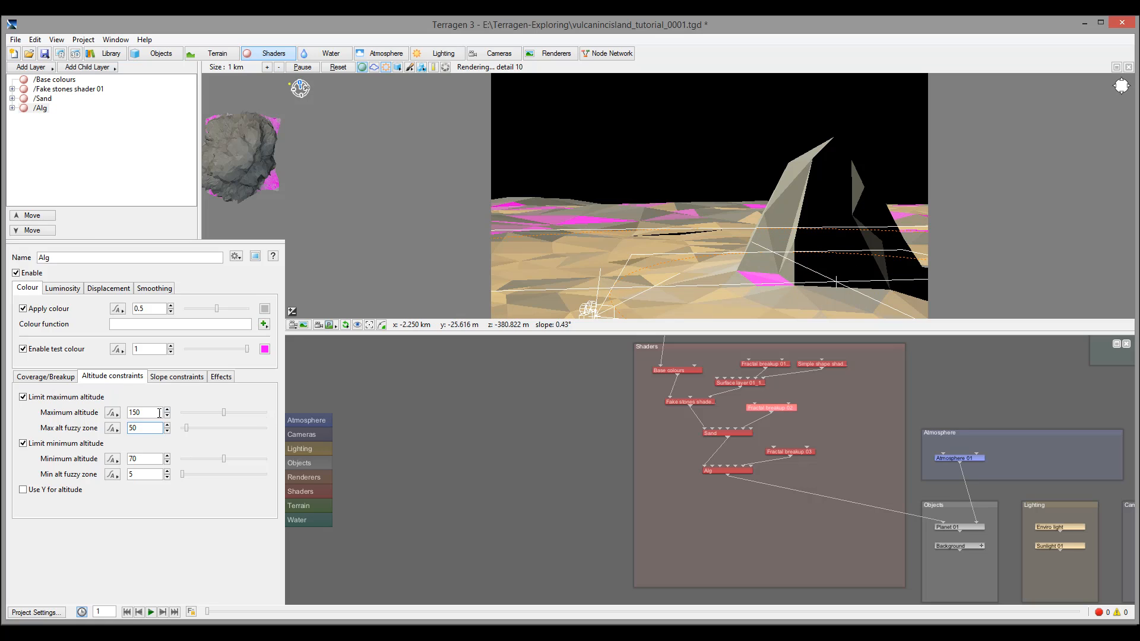
drag(132, 412, 71, 414)
text(2)
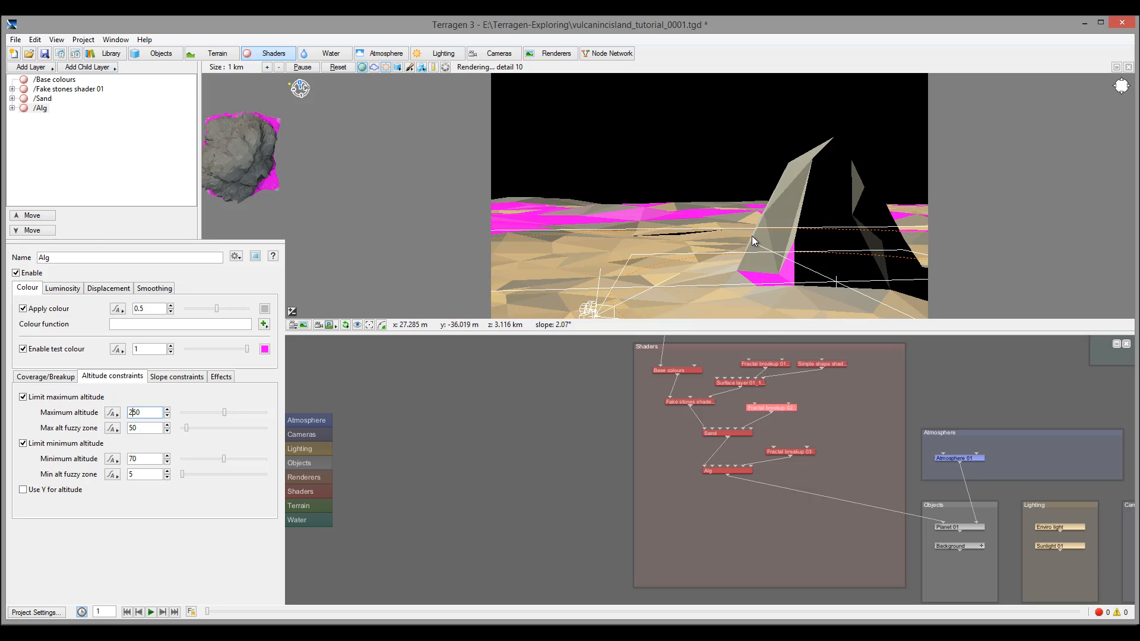
Limit the Alg layer to a minimum slope angle of 25.875°
click(166, 378)
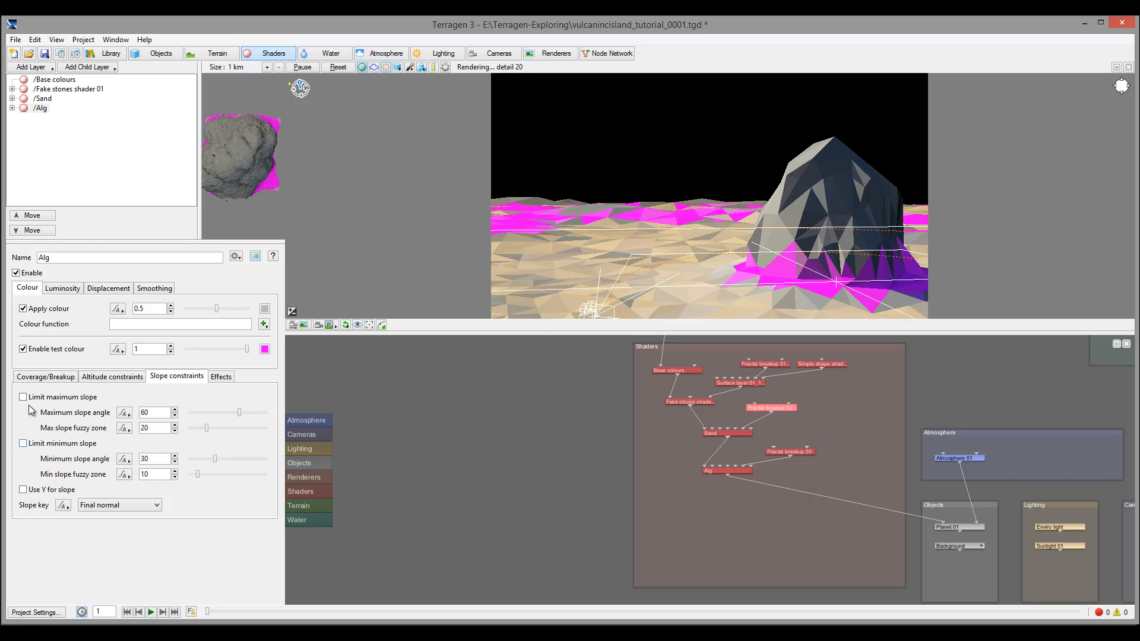
click(23, 444)
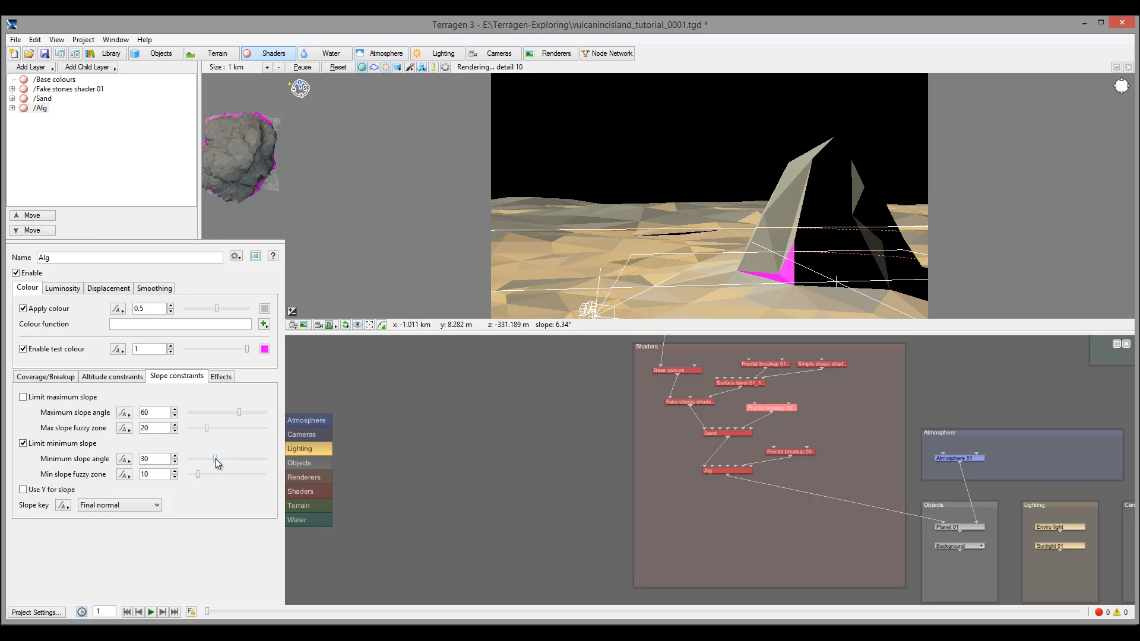
drag(213, 460, 211, 460)
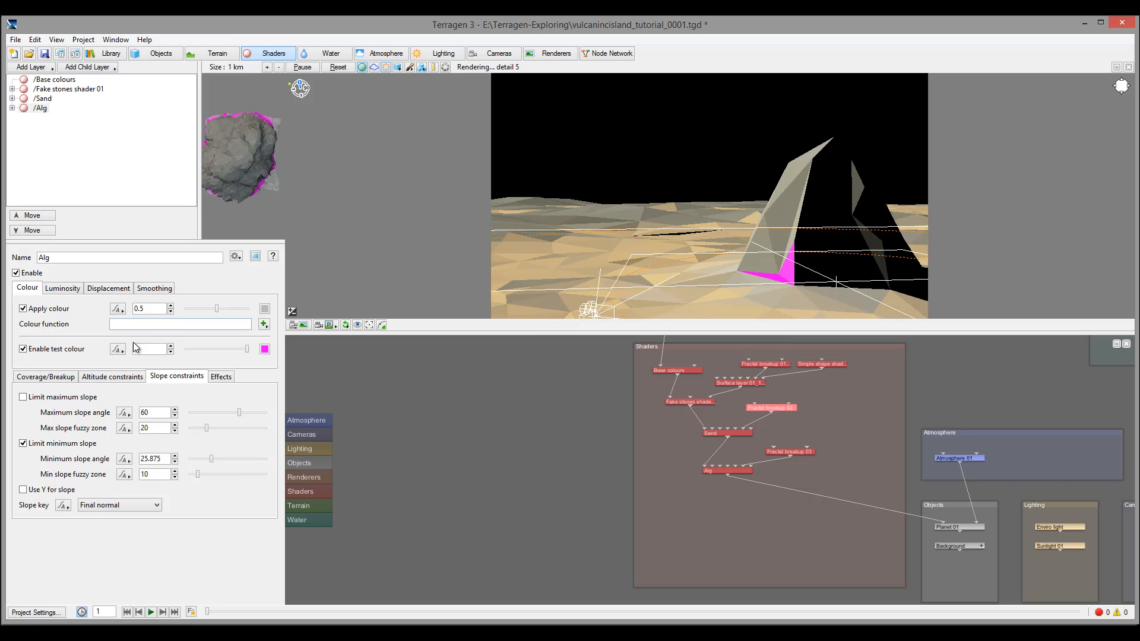
Colour the Alg layer dark green
click(265, 349)
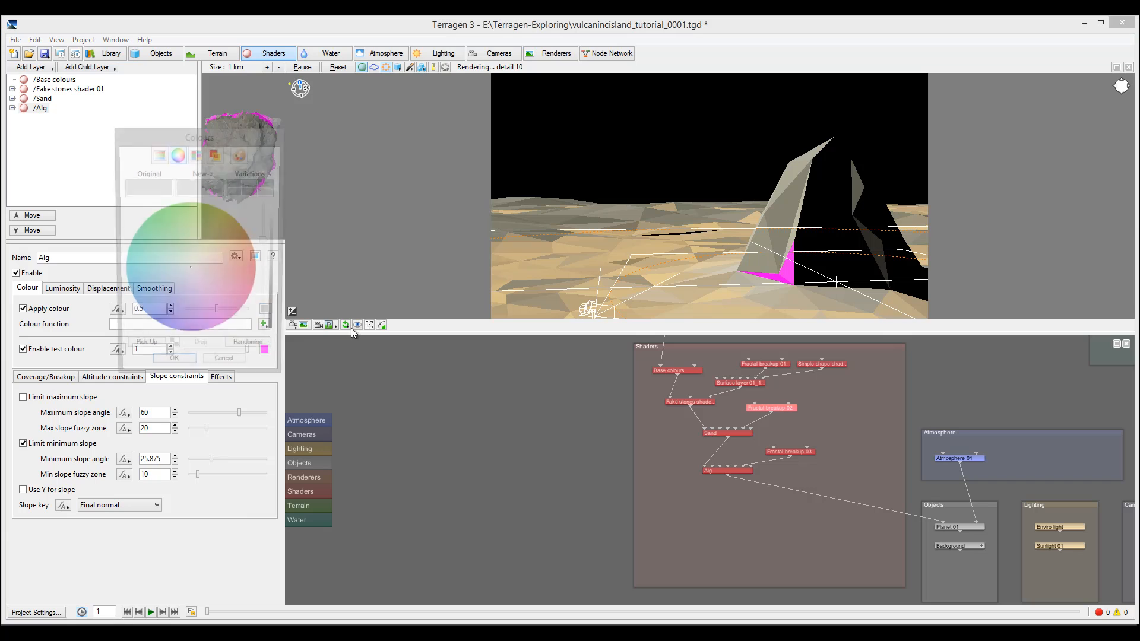
click(184, 251)
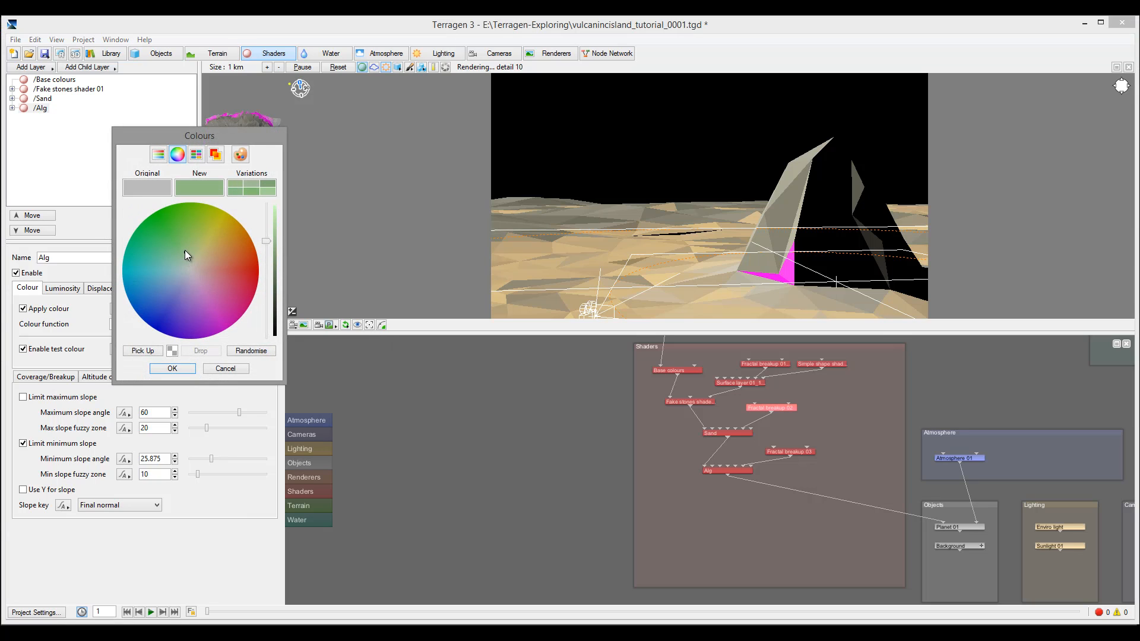
click(191, 244)
drag(269, 242, 268, 249)
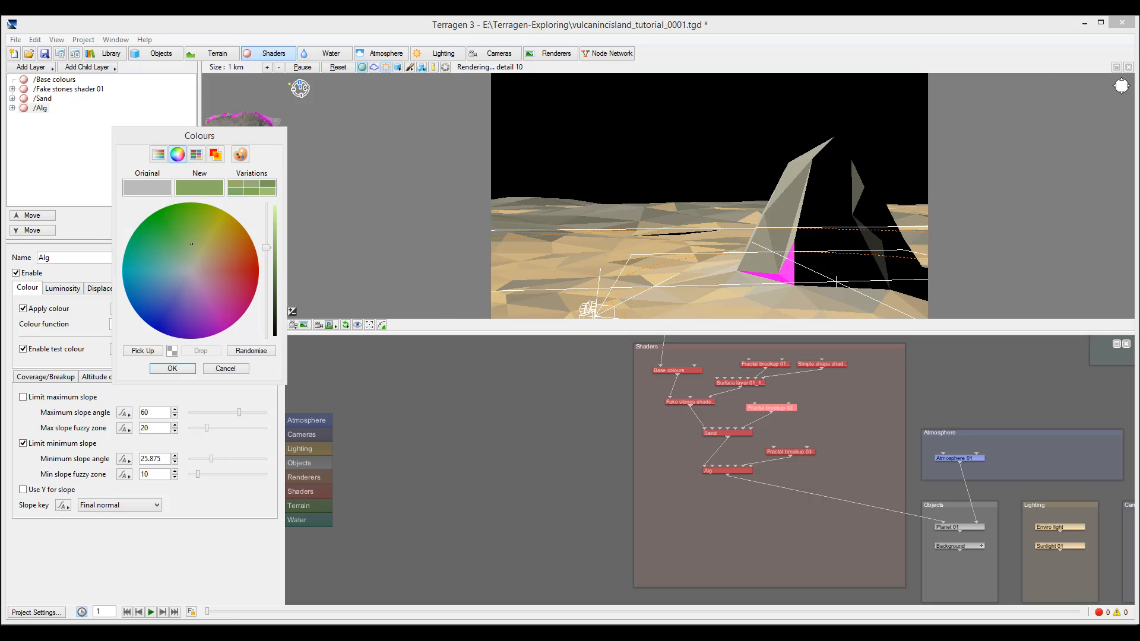
click(172, 370)
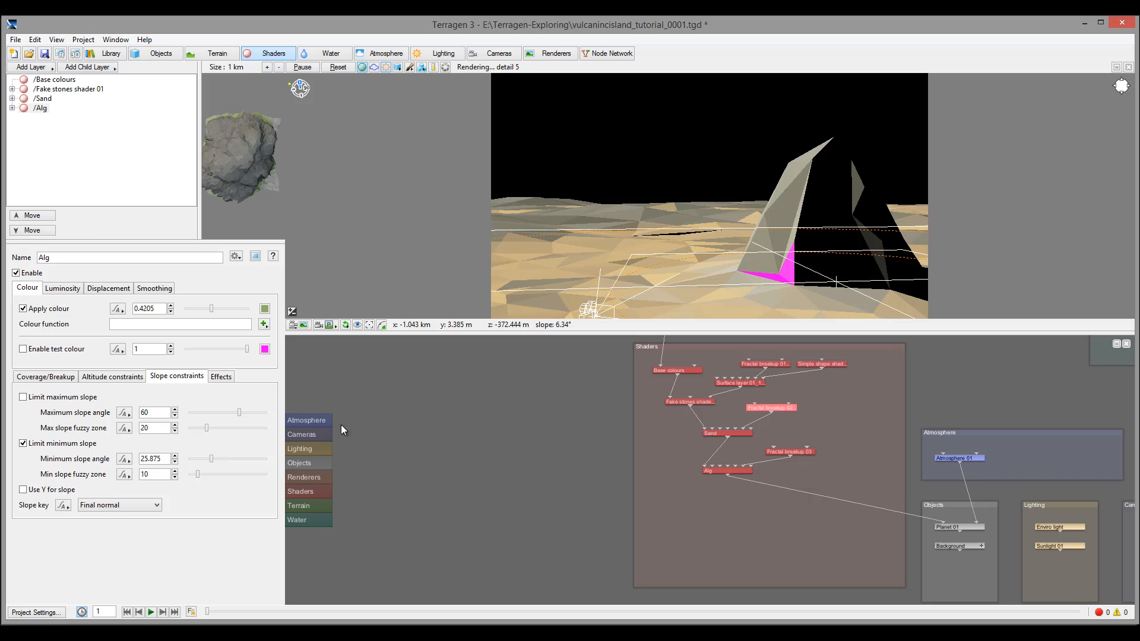
Reduce the Alg layer's coverage to 0.48125 and breakup to 0.2375, and open the Render View
click(49, 377)
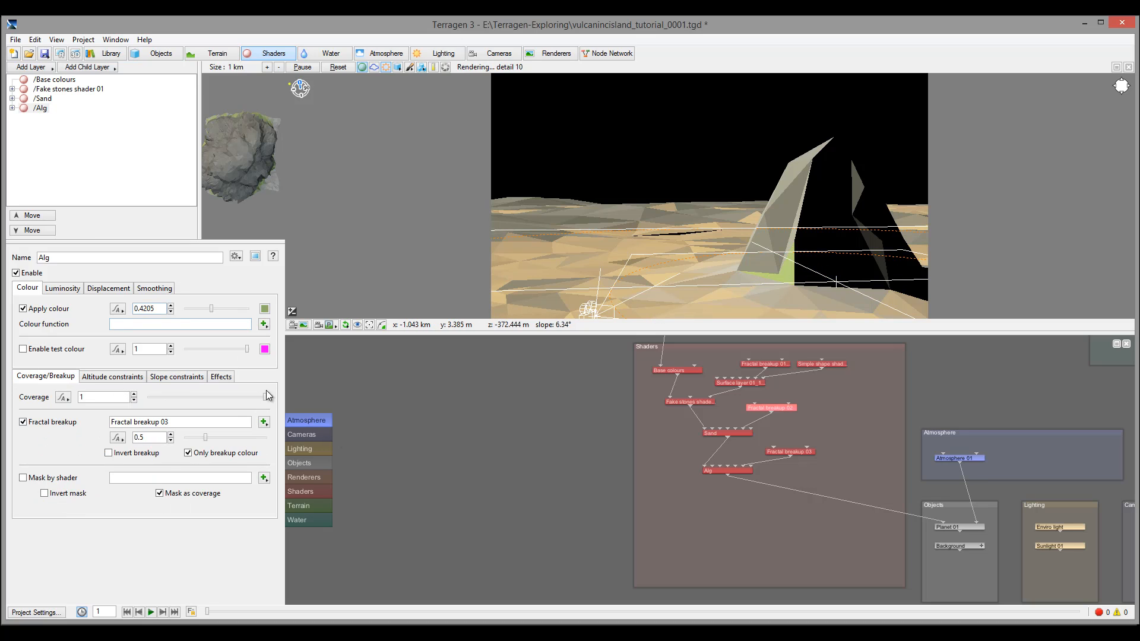
drag(265, 396, 205, 398)
drag(206, 438, 194, 437)
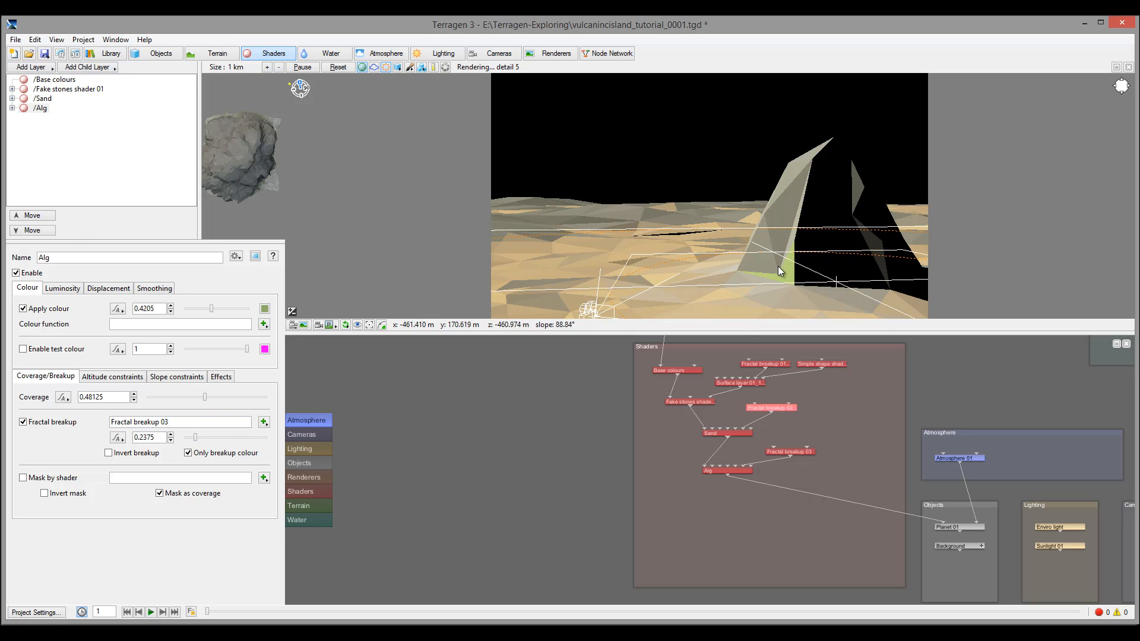
click(65, 55)
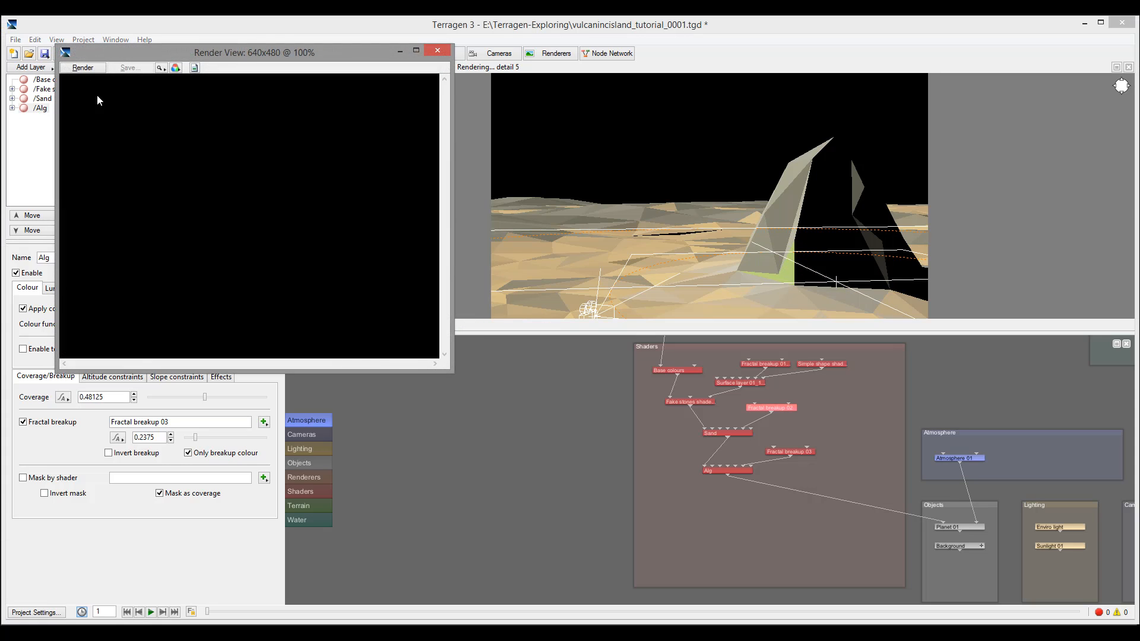
Render a partial test image of the rock scene, then stop it and close the Render View
click(83, 67)
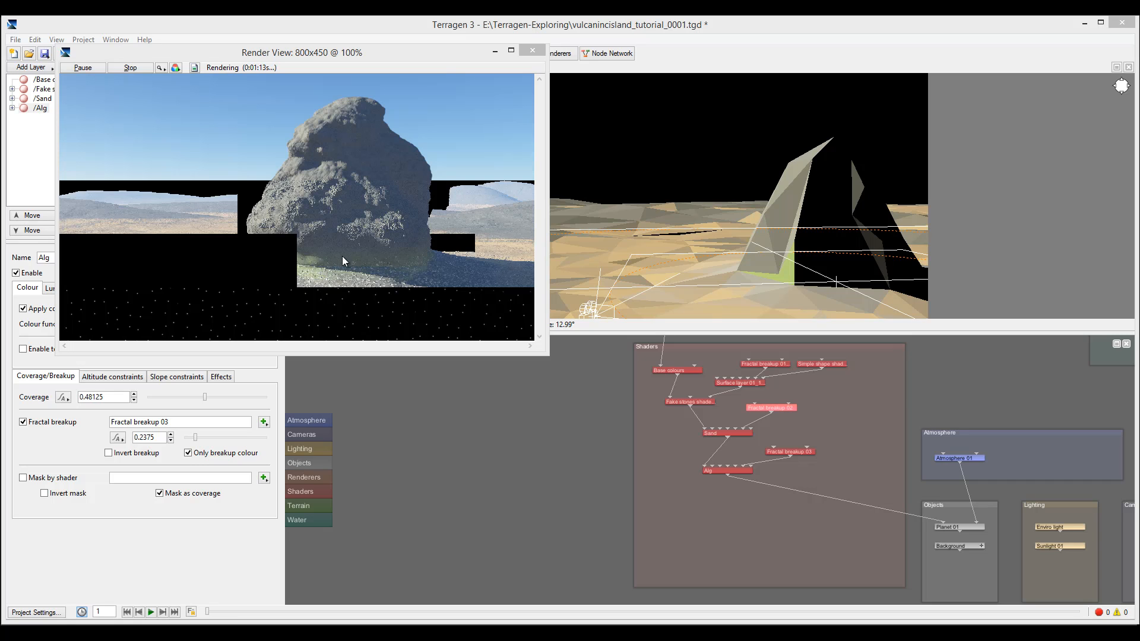
click(532, 51)
click(618, 228)
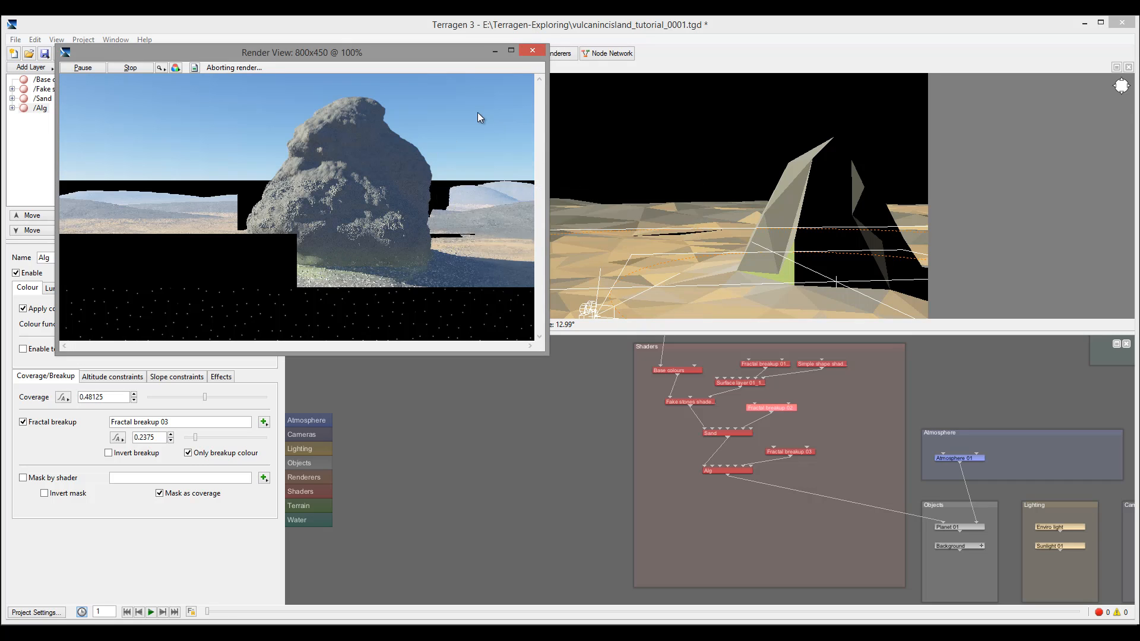
click(731, 470)
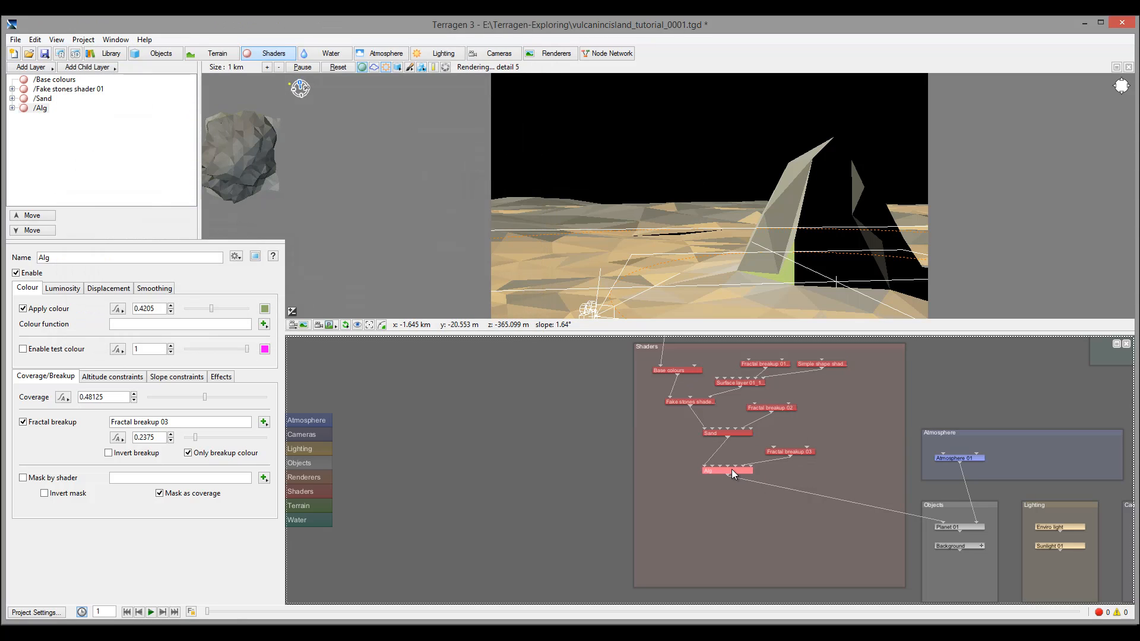
Set the Alg layer's coverage to 0.29375 and its fractal breakup to 0.975 in the node's dialog
double_click(717, 470)
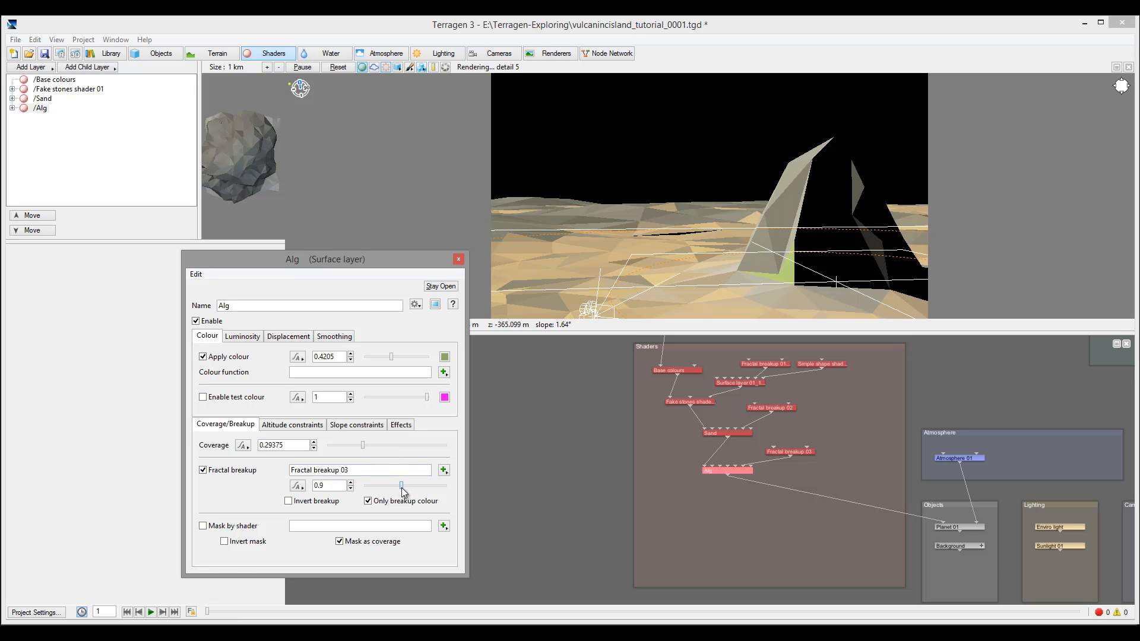
drag(401, 487, 404, 488)
click(458, 260)
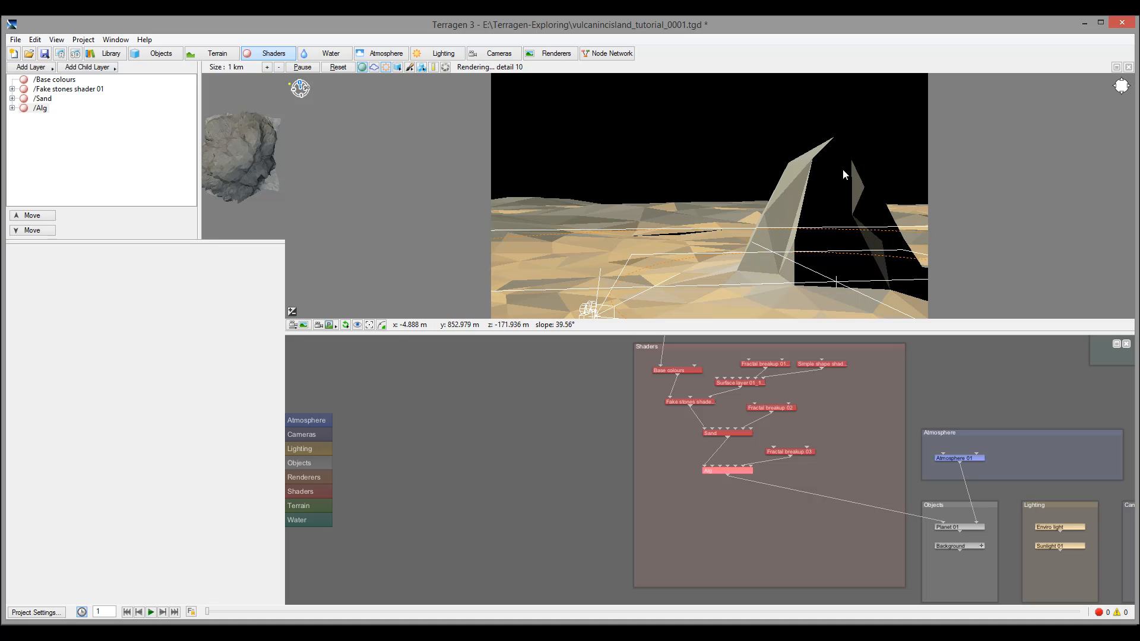
Add a surface layer named Grass, enable its magenta test colour, and show its altitude limits
click(46, 70)
click(112, 72)
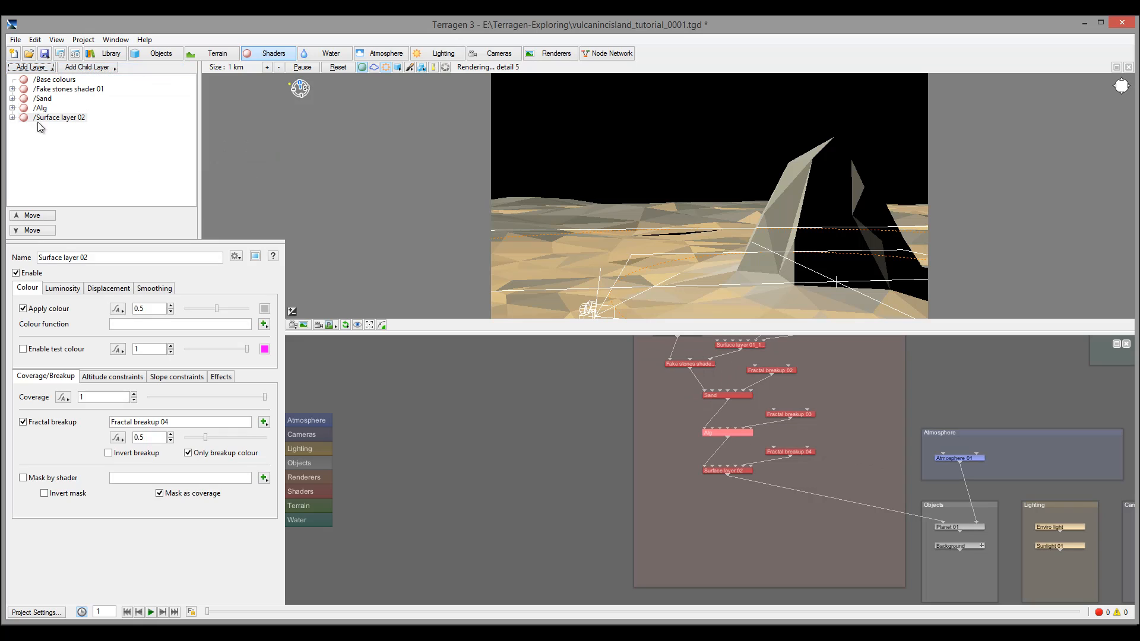
drag(102, 258, 36, 258)
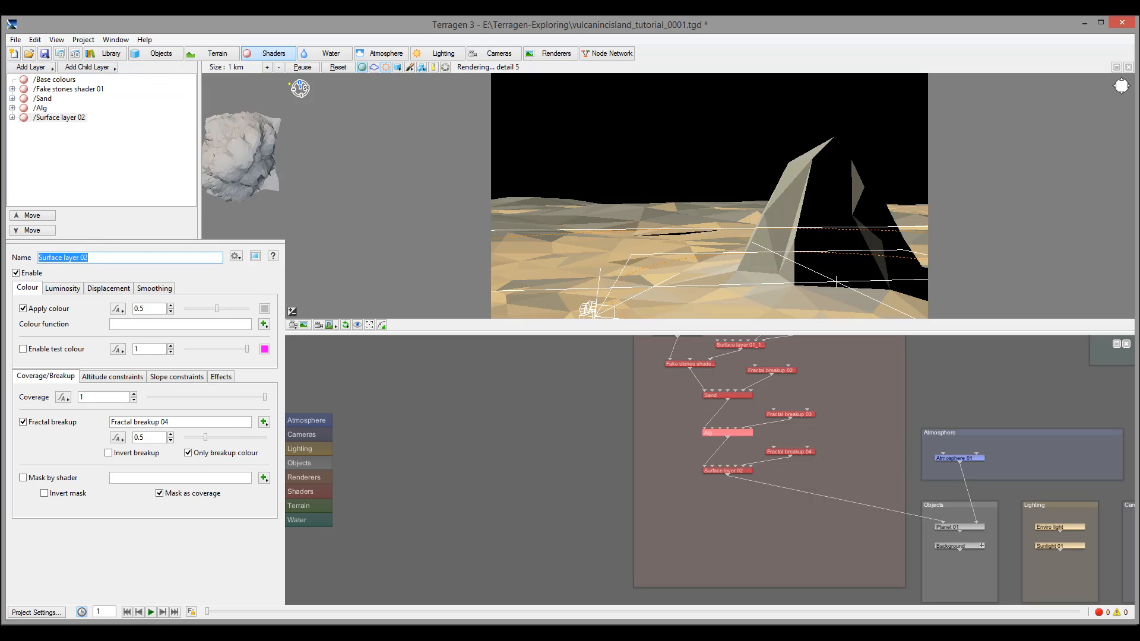
text(Grass)
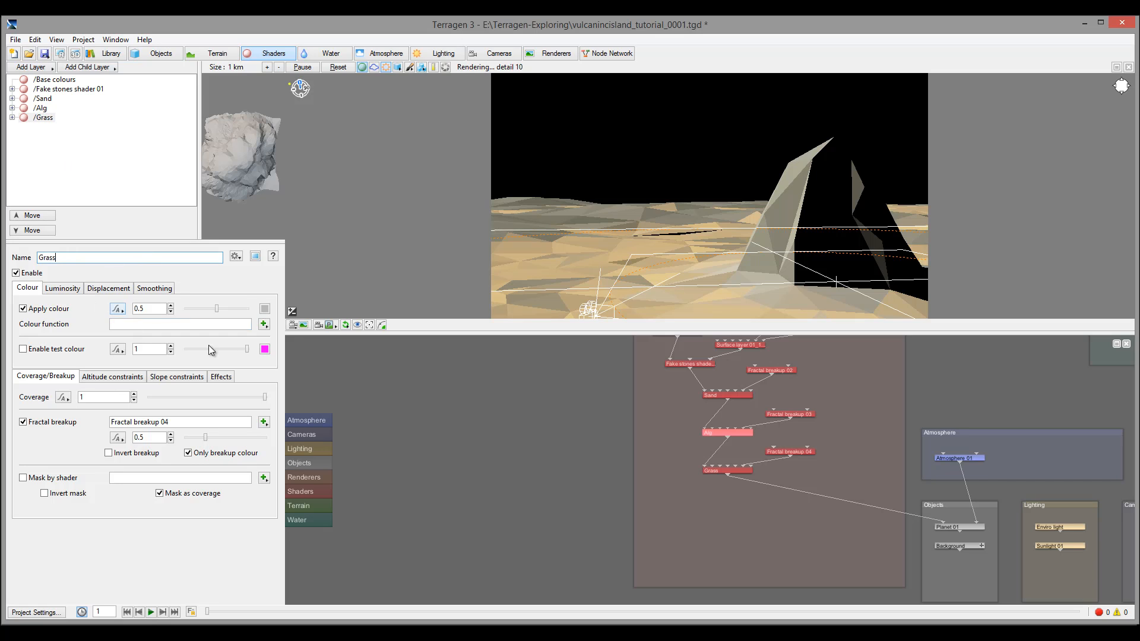
click(24, 349)
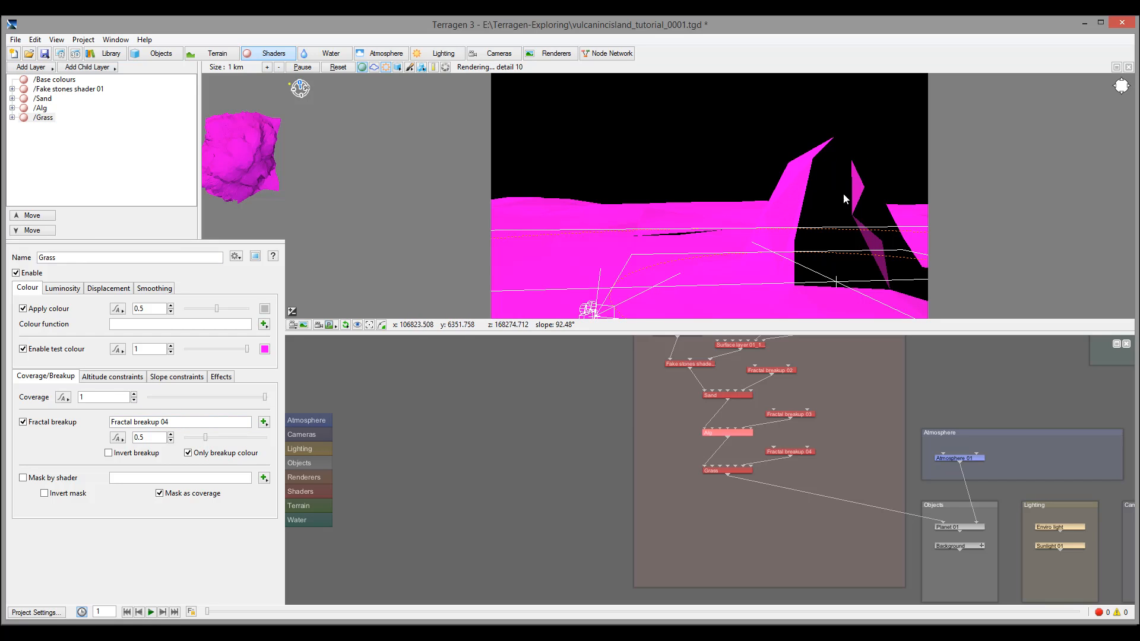
click(102, 378)
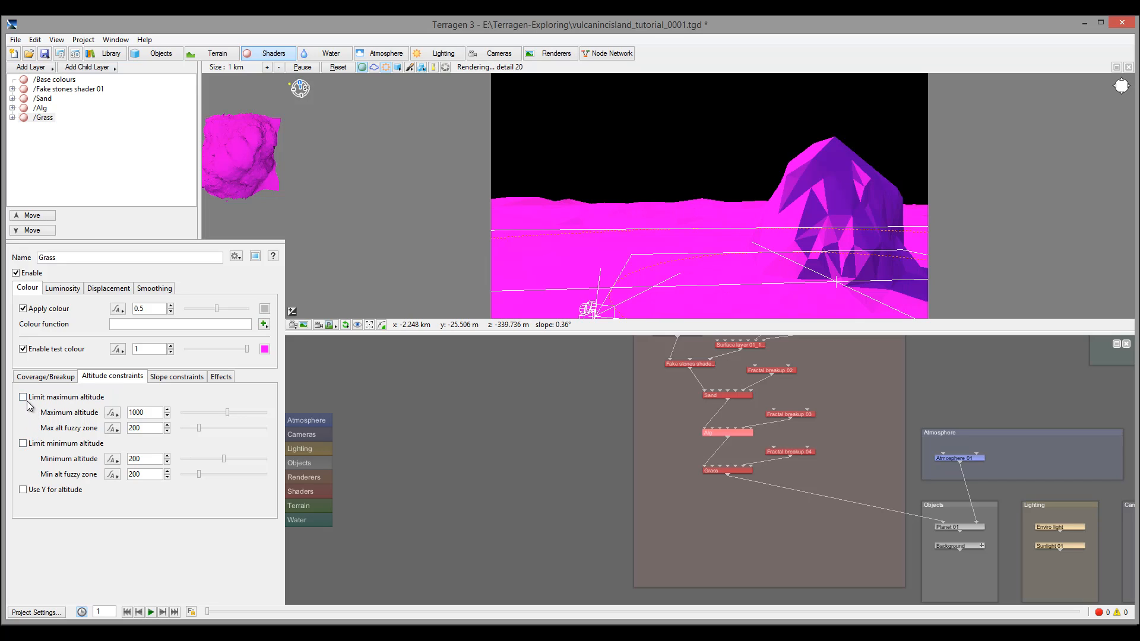
Limit Grass to altitudes above 200 and slopes under 60°, with a slope fuzzy zone of about 31
click(24, 444)
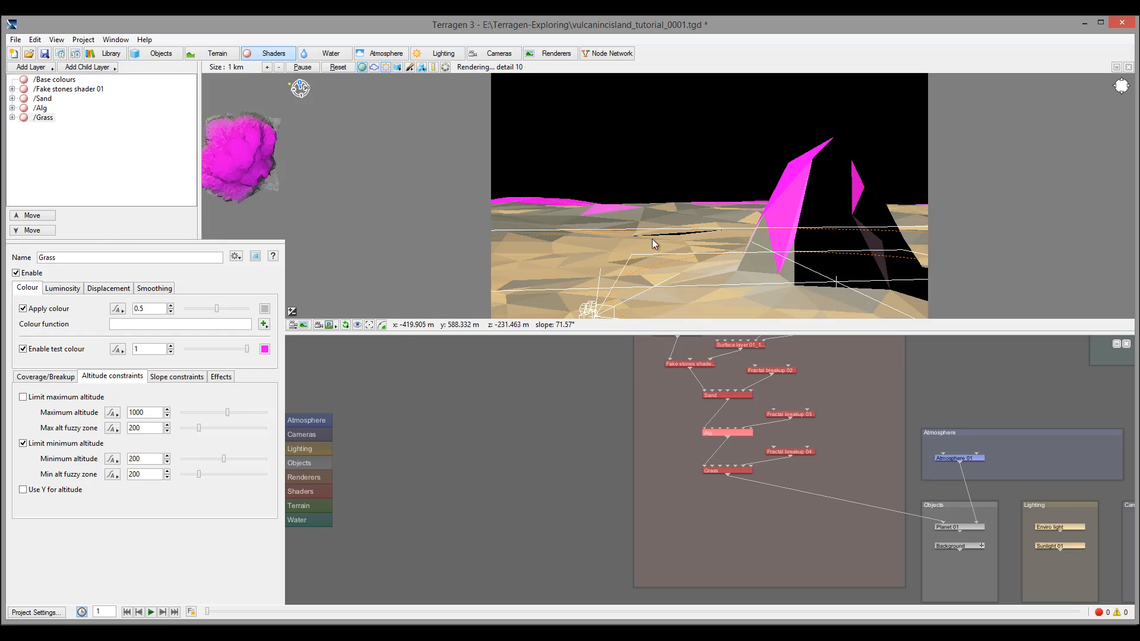
click(177, 376)
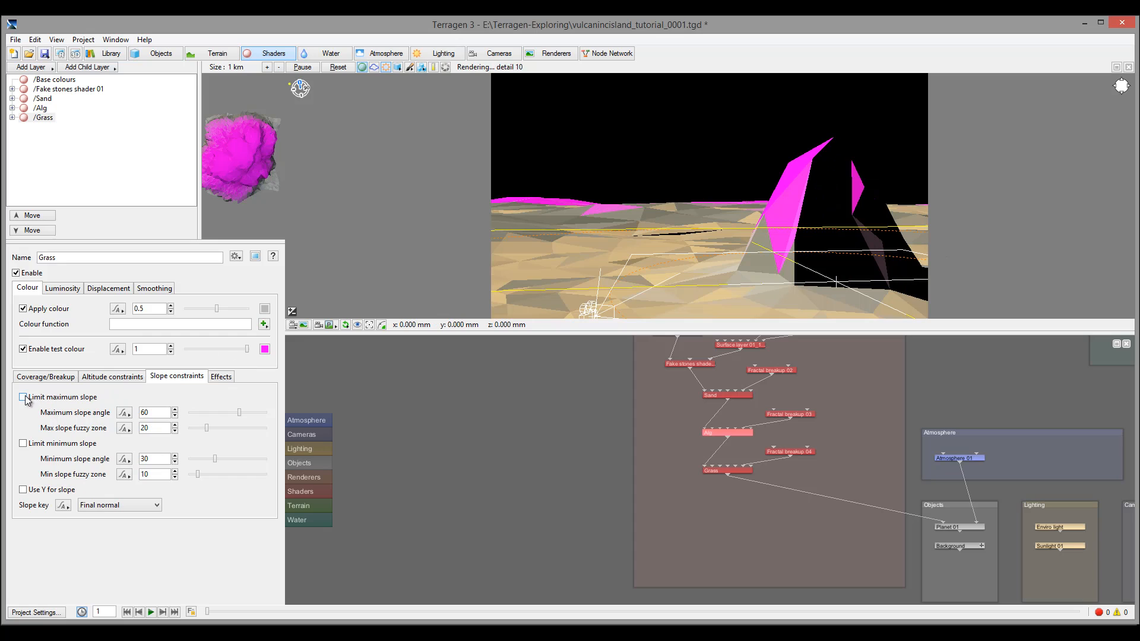
click(83, 397)
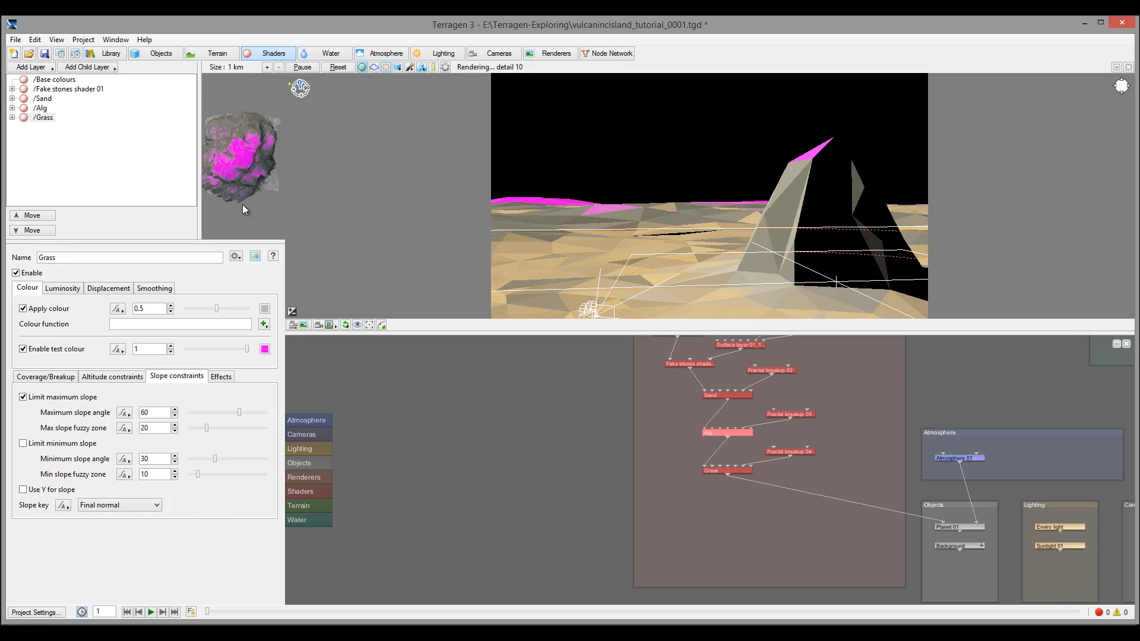
drag(207, 428, 216, 432)
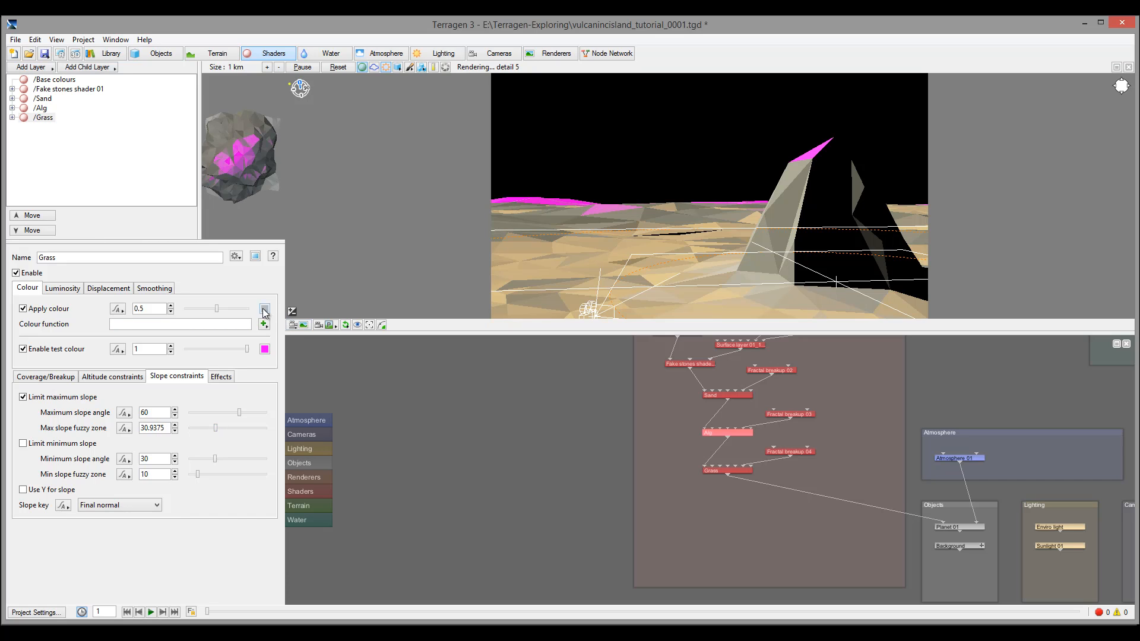
Colour the Grass layer pale green and switch off its test colour
click(265, 309)
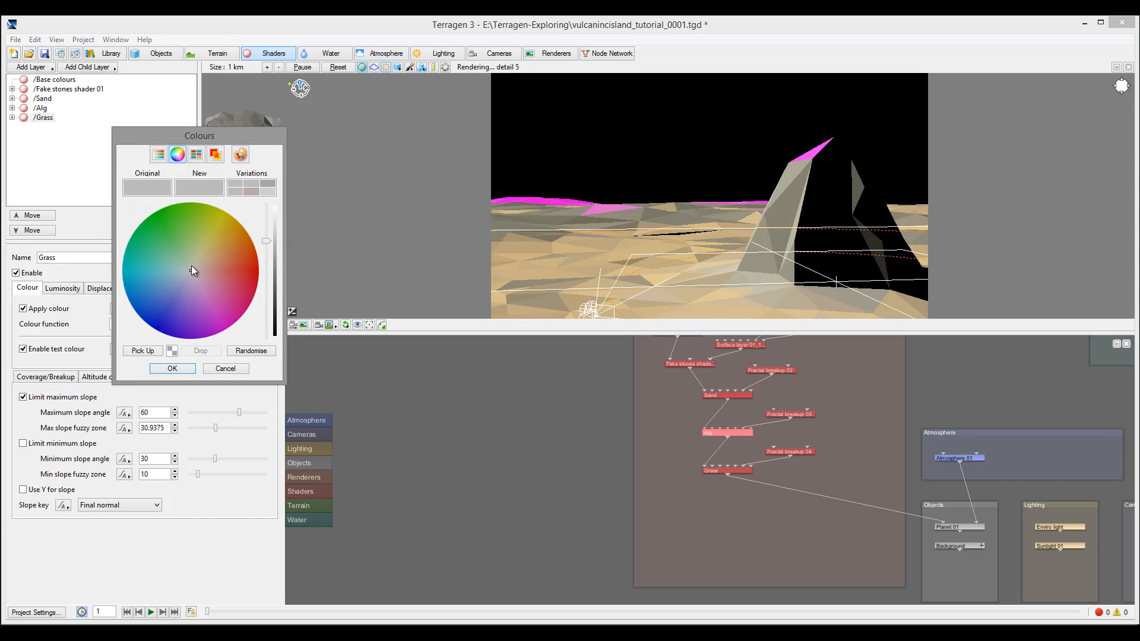
click(194, 252)
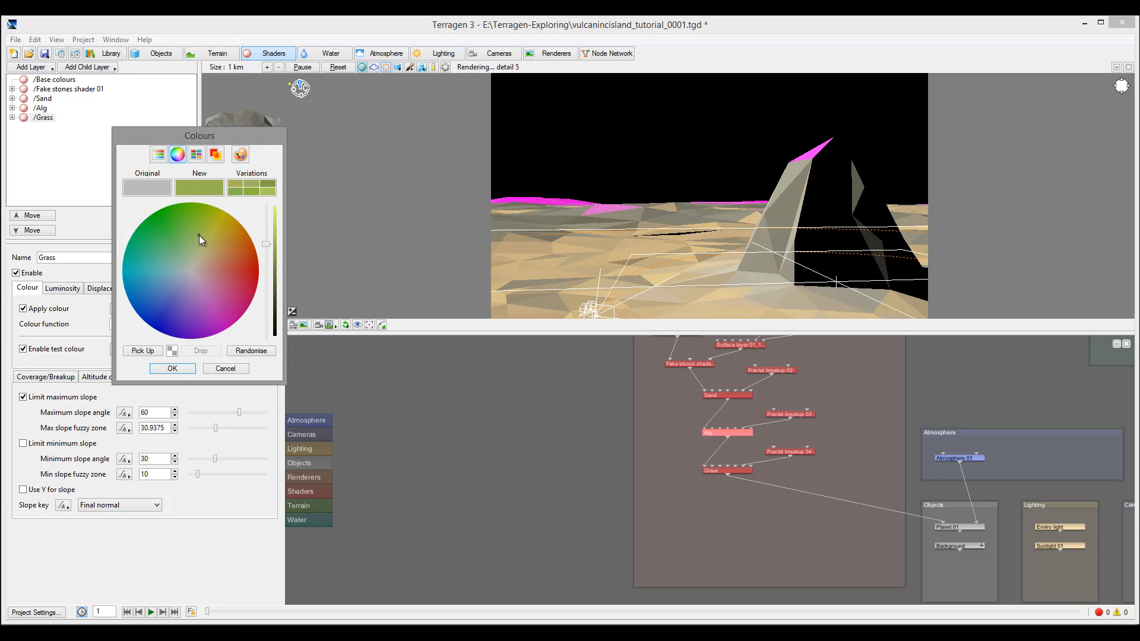
click(172, 369)
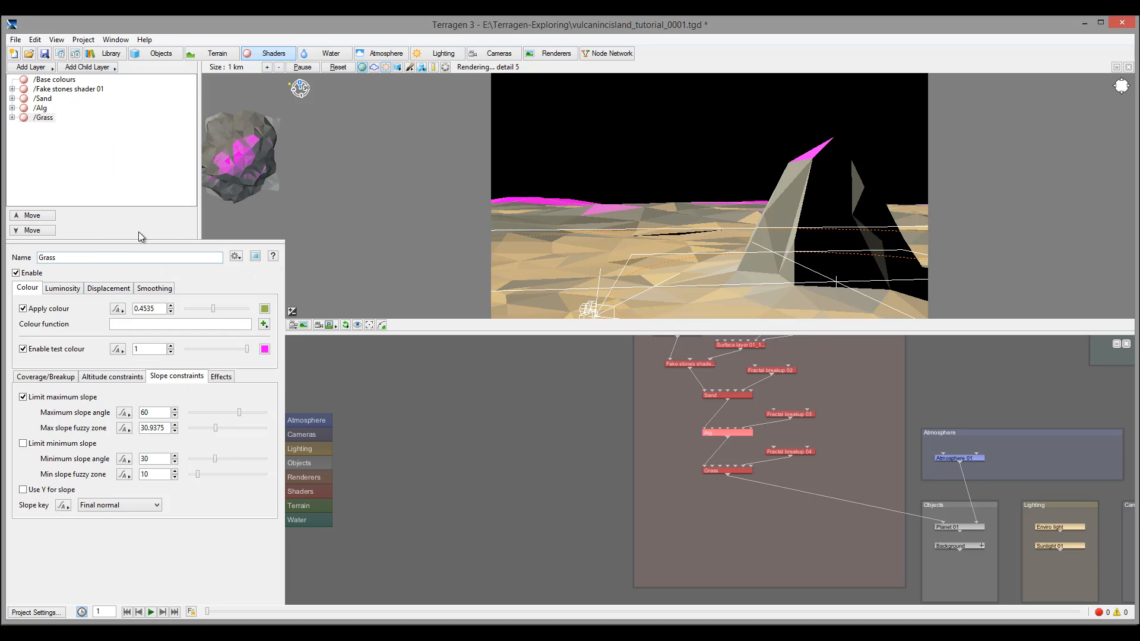
click(22, 349)
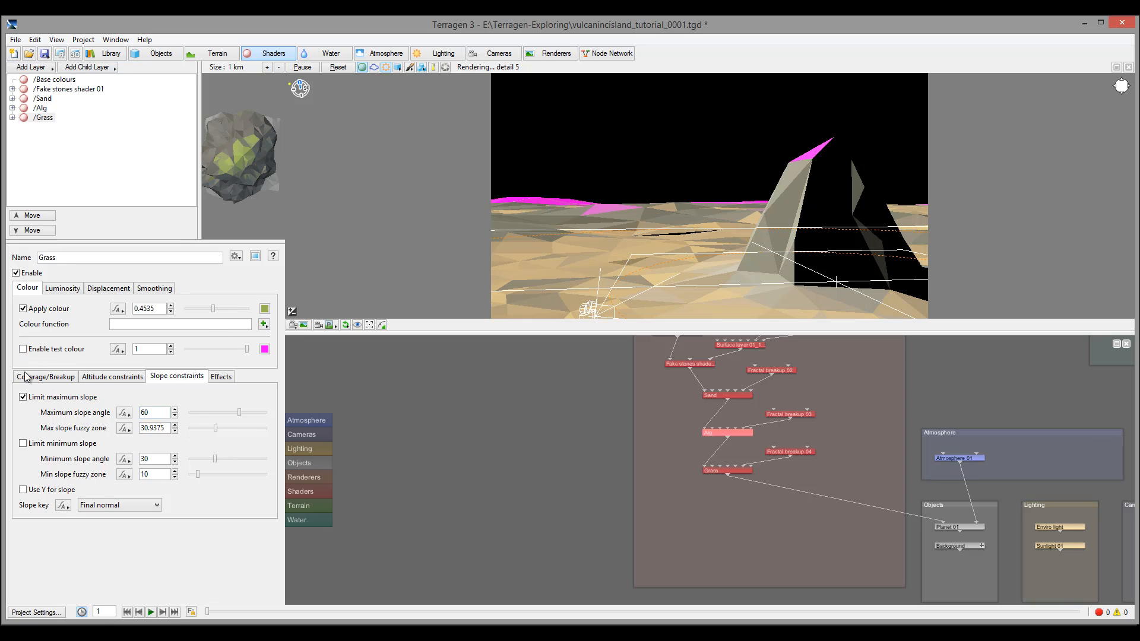
click(65, 376)
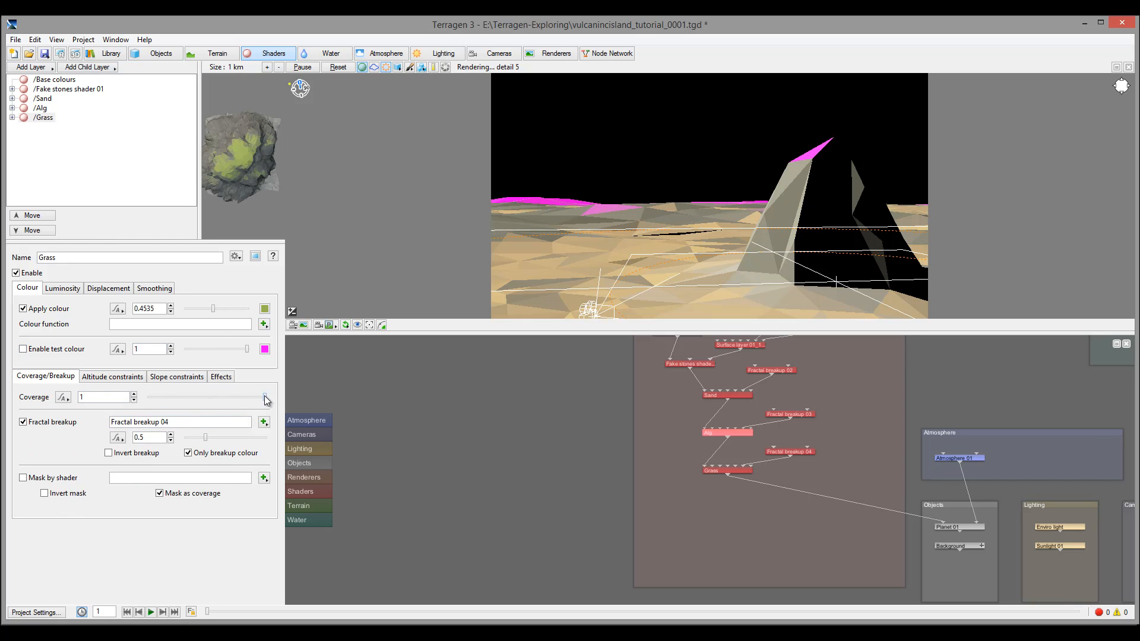
Lower Grass coverage to 0.74375 and raise its maximum slope angle to 69.75°
drag(265, 397, 235, 397)
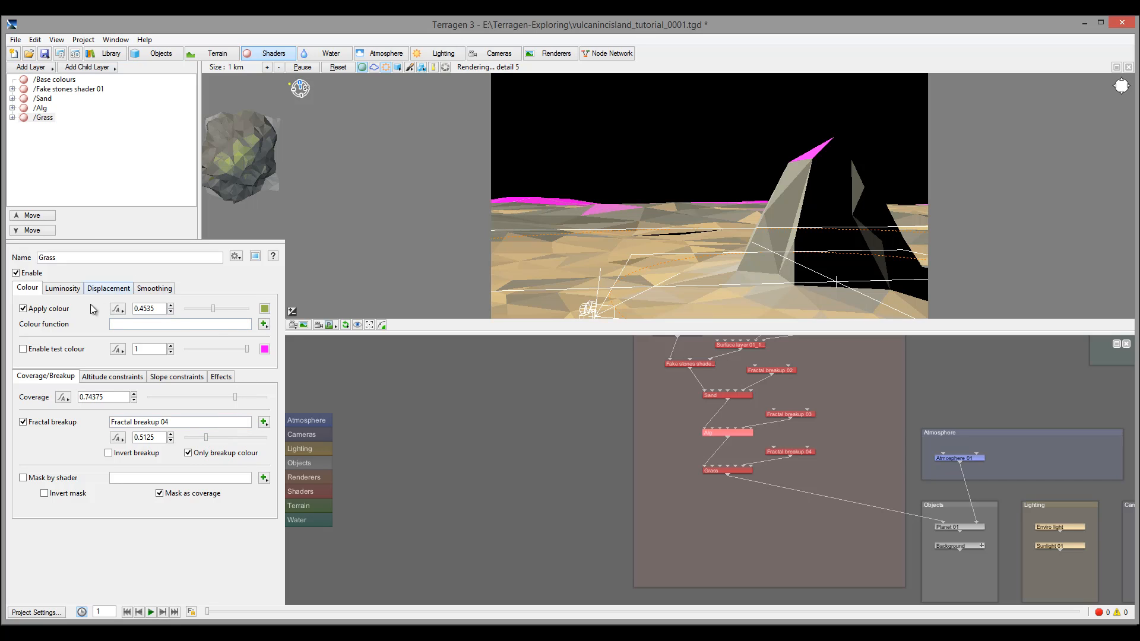
click(120, 376)
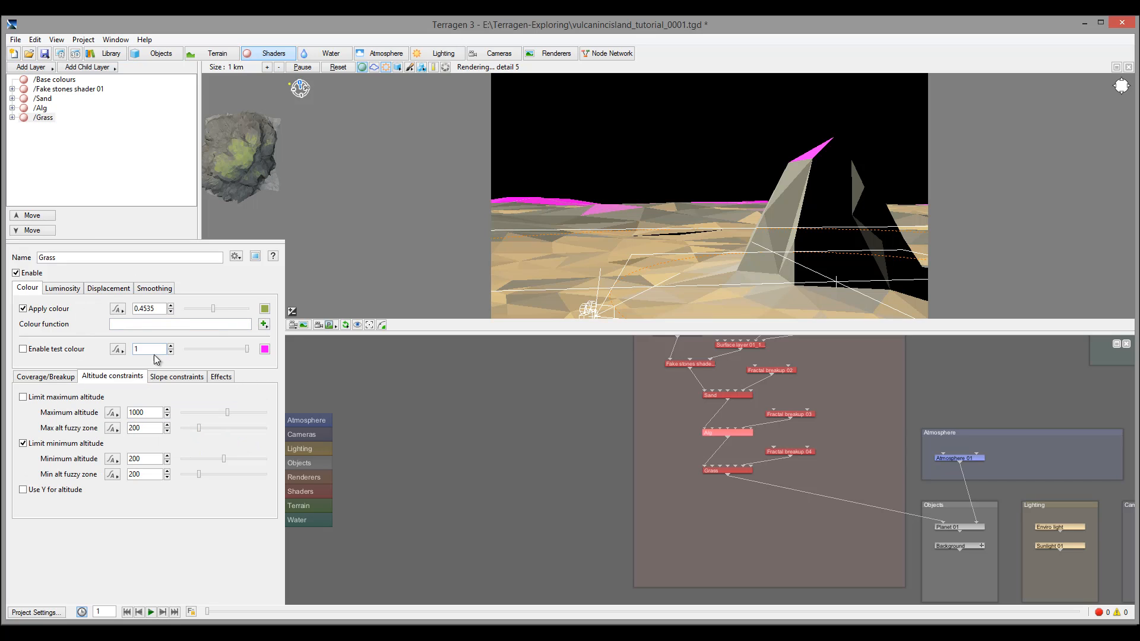
click(178, 376)
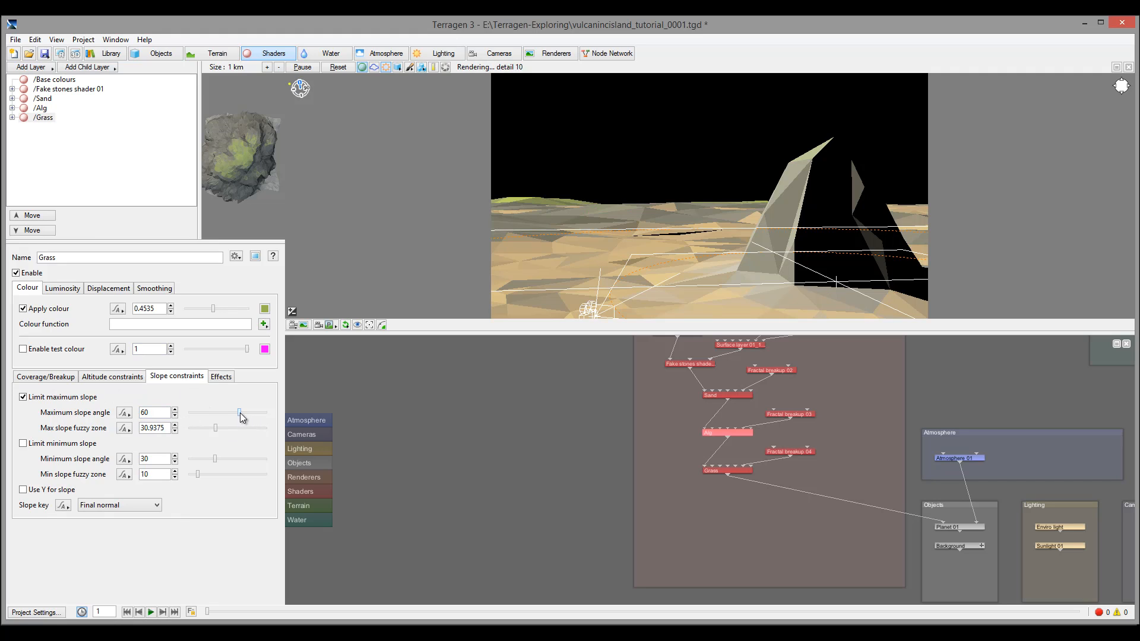
drag(239, 413, 248, 412)
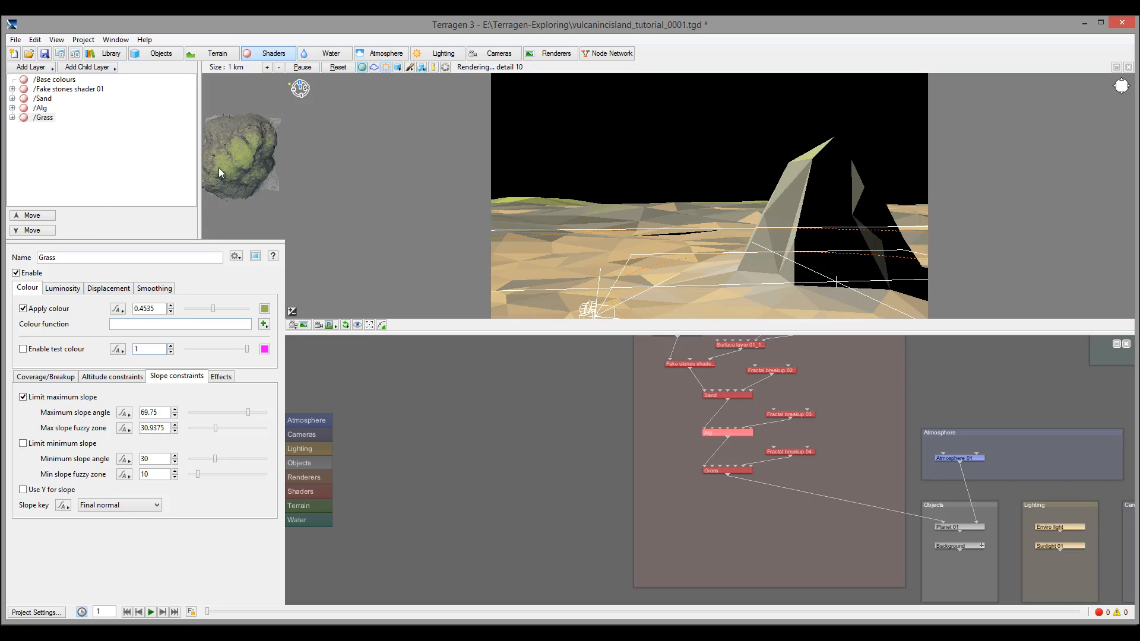
click(11, 117)
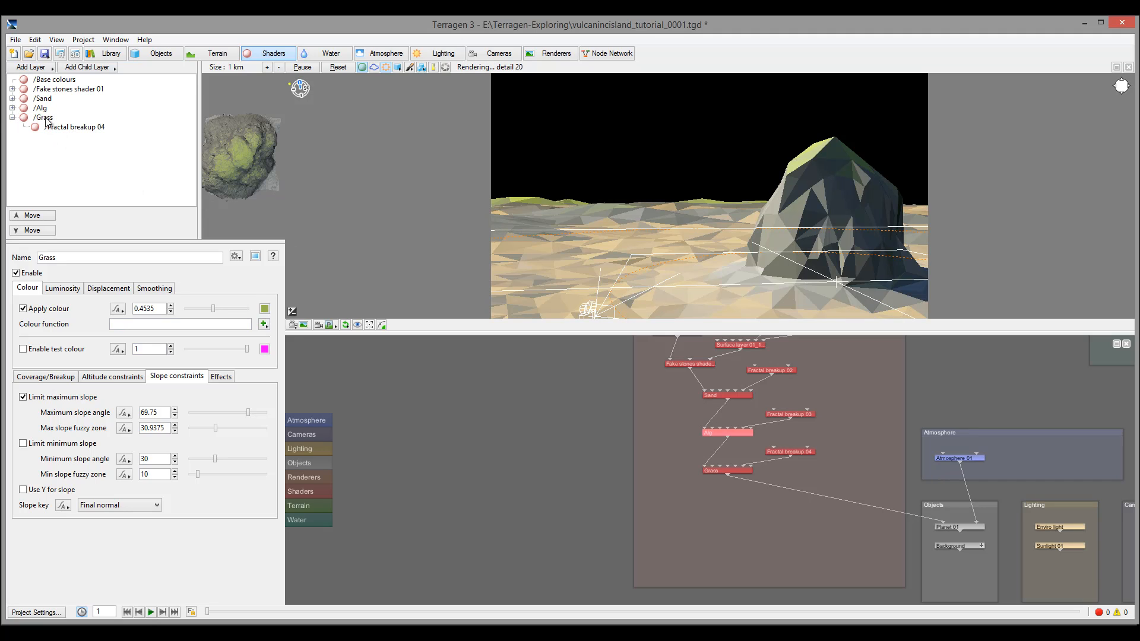
click(43, 117)
Create a new Surface layer node in the node network via Create Shader > Surface Shader
right_click(668, 494)
mouse_move(711, 487)
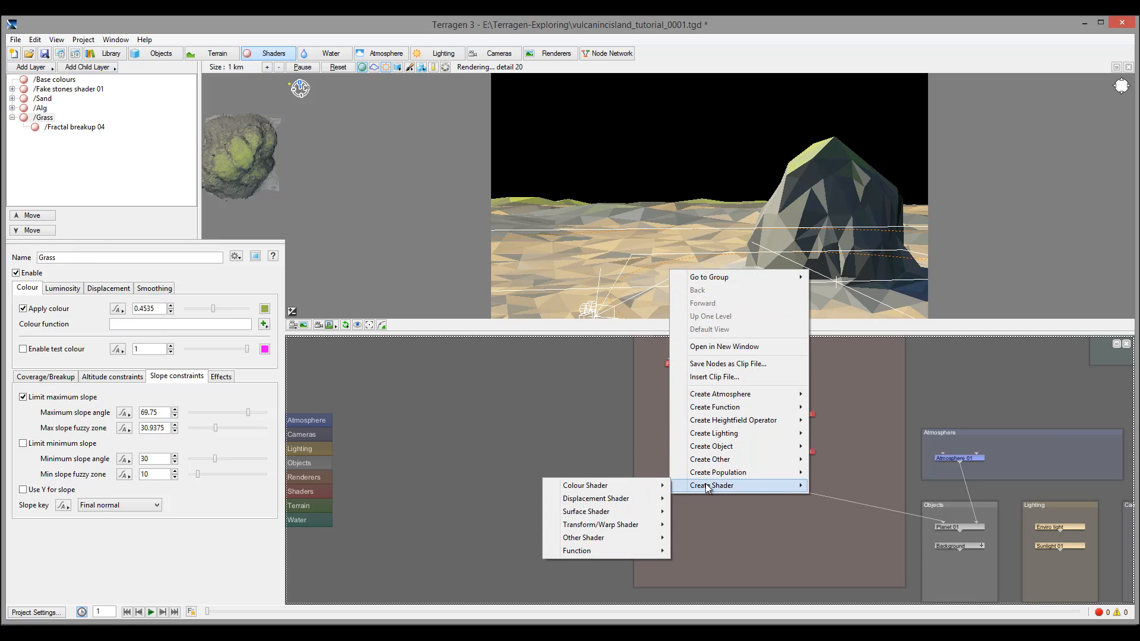
mouse_move(634, 488)
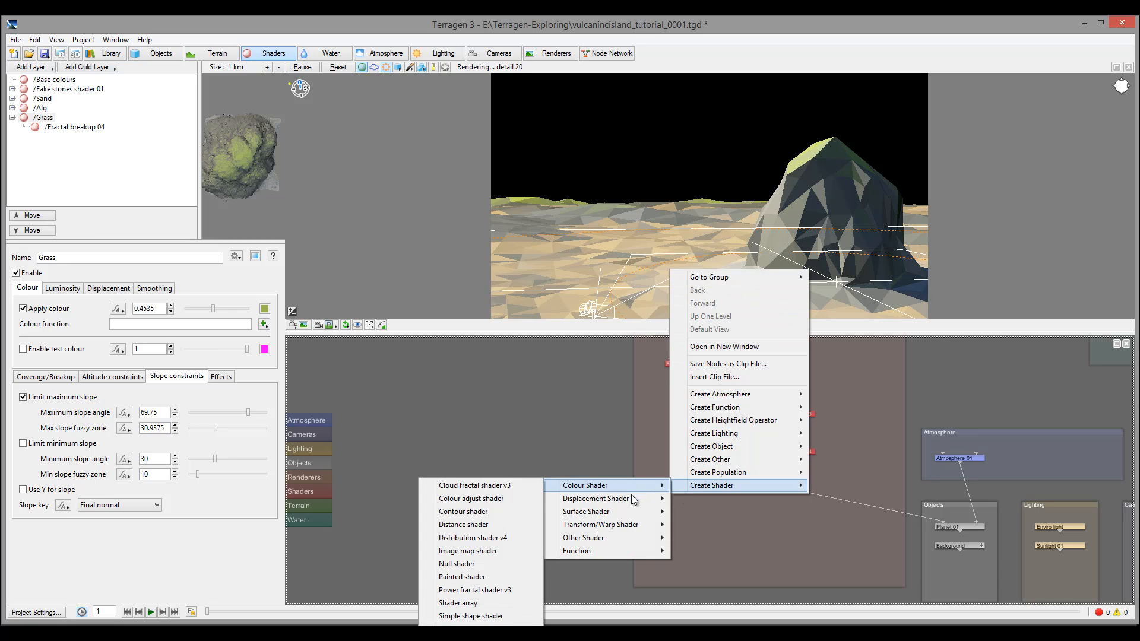
mouse_move(626, 511)
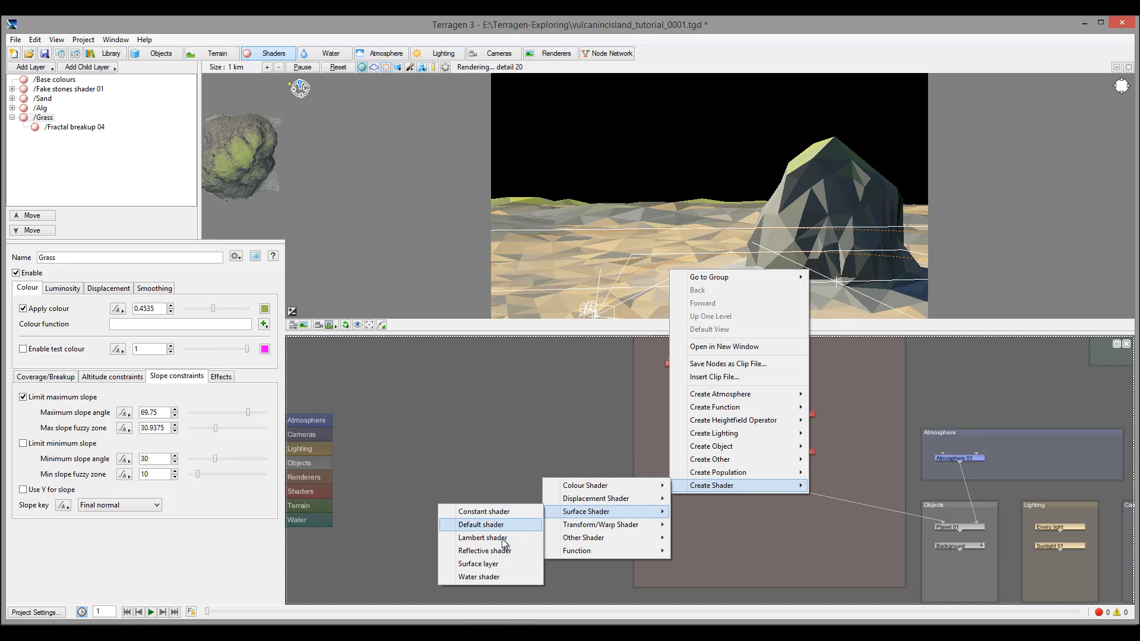
click(501, 562)
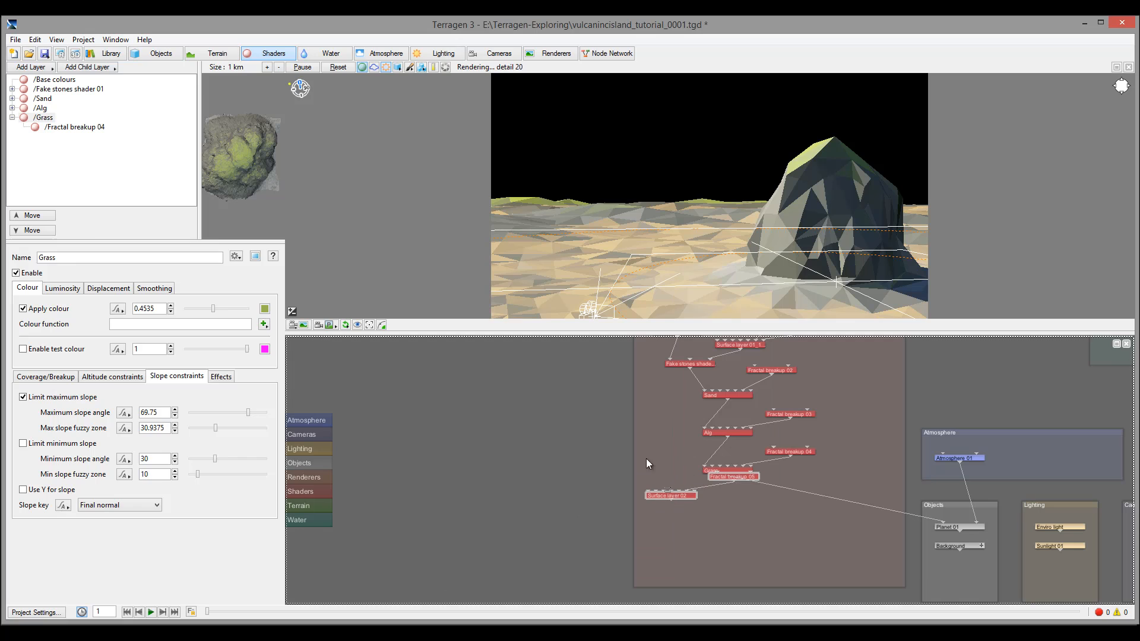
Wire Surface layer 02 into Grass's Child layers input and open its settings
drag(733, 476, 602, 446)
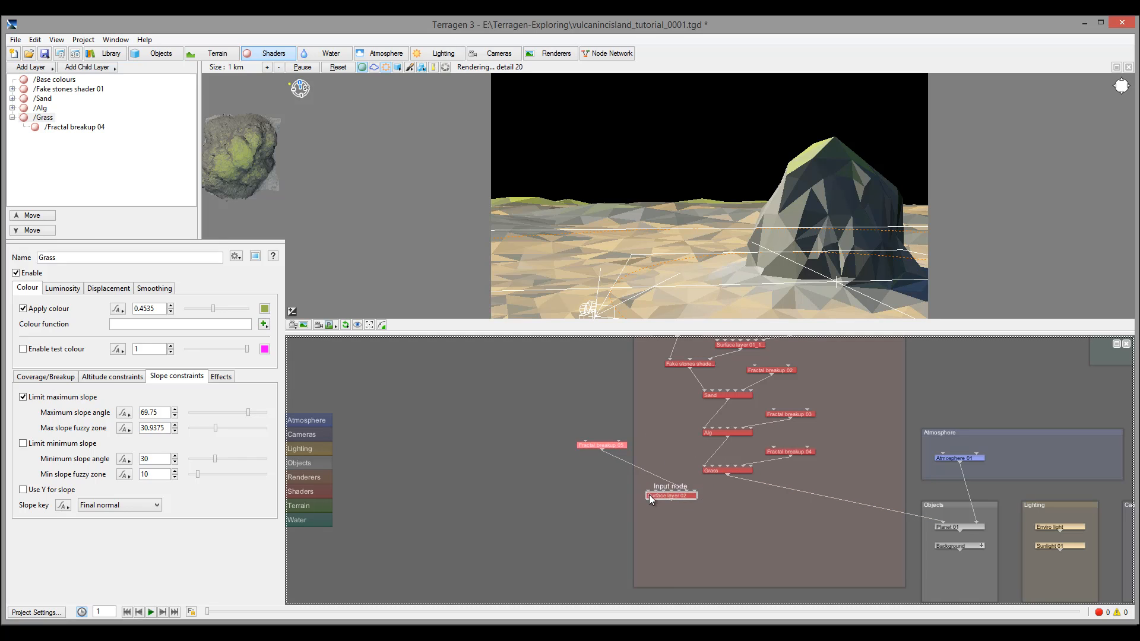
drag(665, 496, 736, 468)
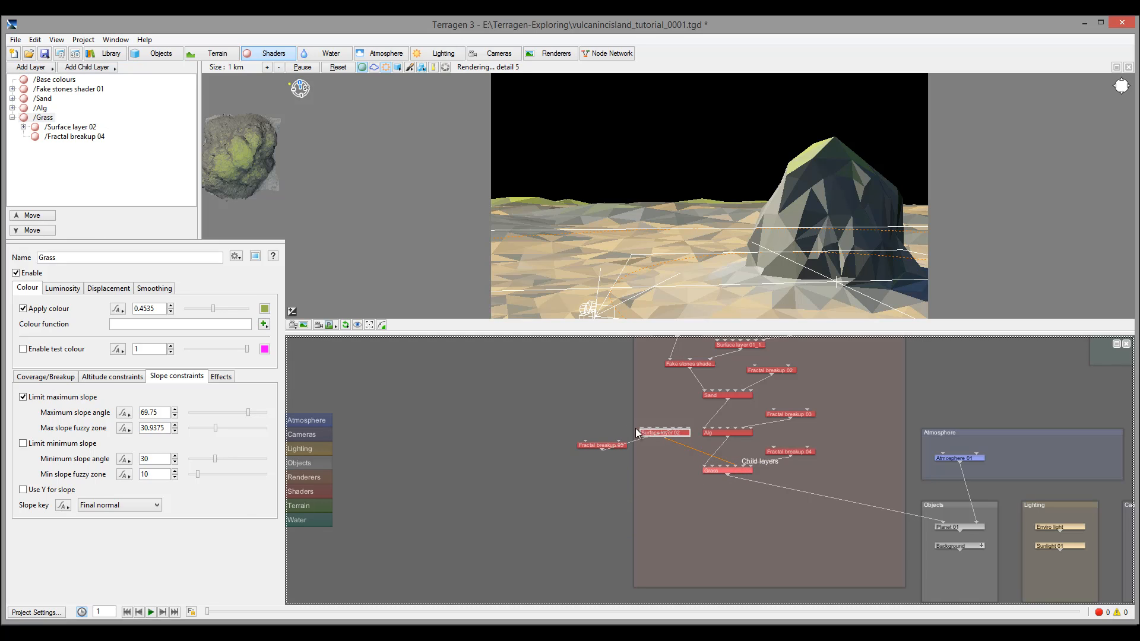
drag(671, 434, 657, 455)
double_click(658, 455)
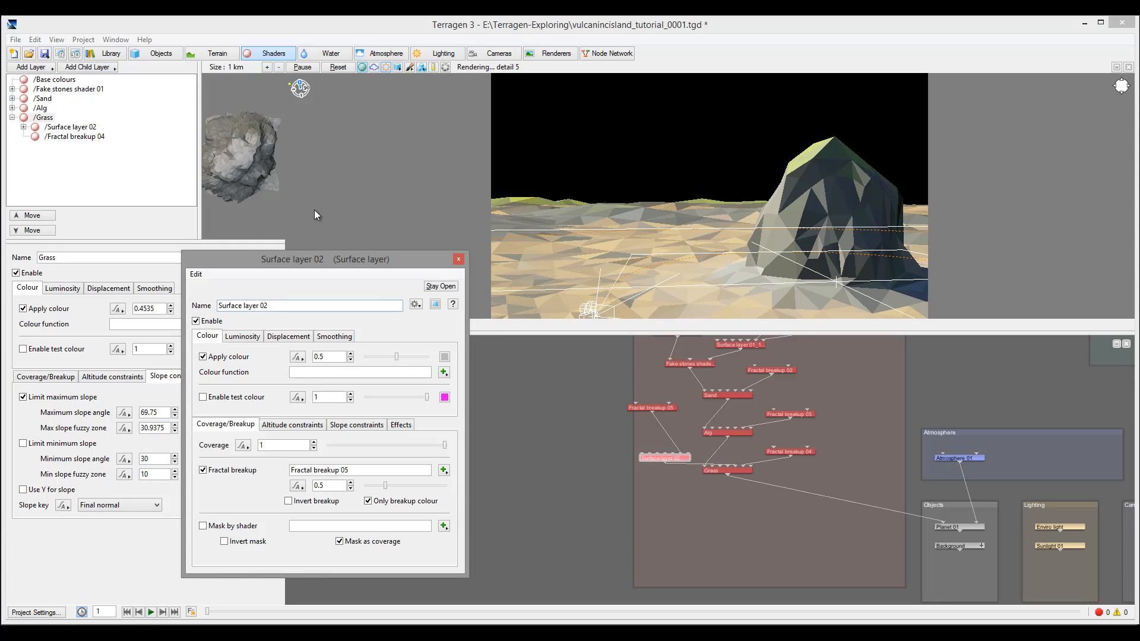
drag(327, 260, 388, 160)
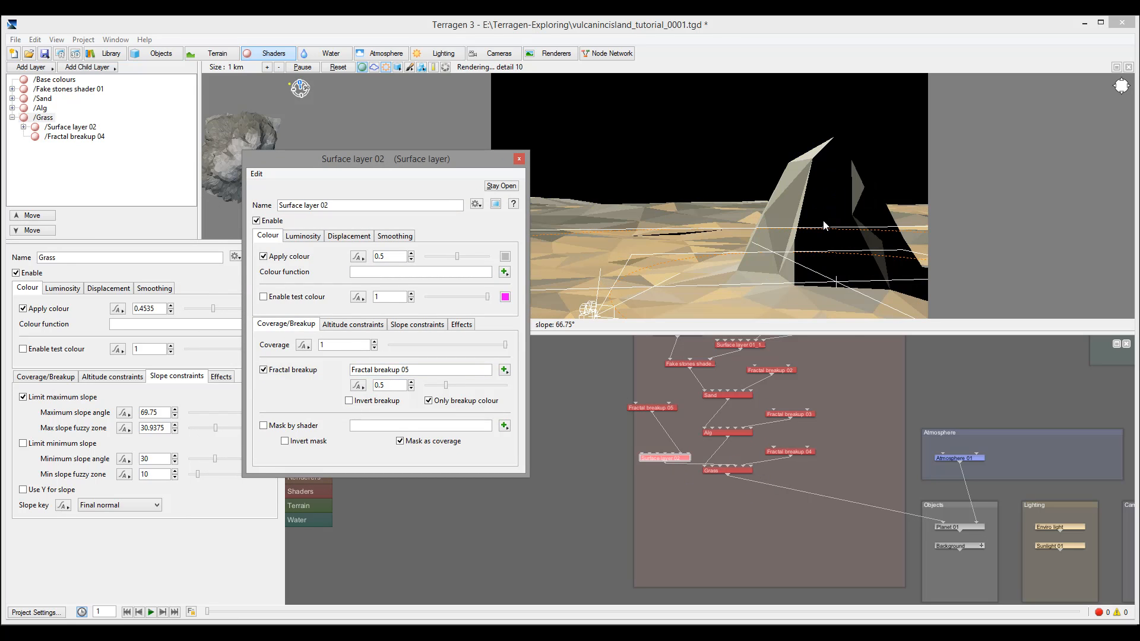
Give Surface layer 02 a dark green colour
click(505, 256)
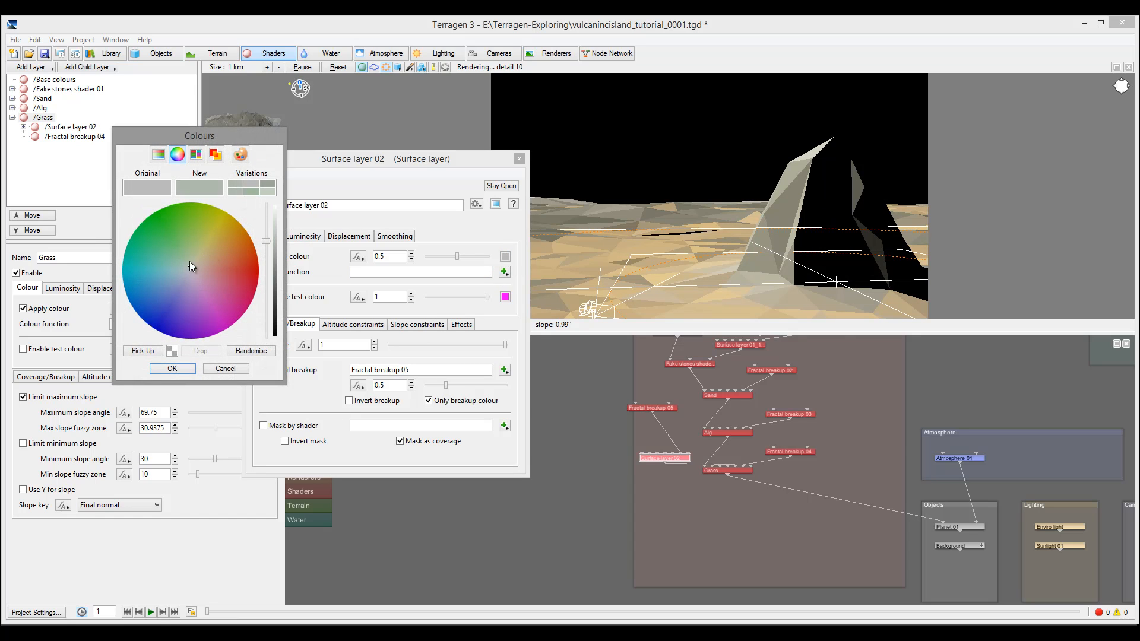
click(187, 232)
drag(266, 244, 265, 262)
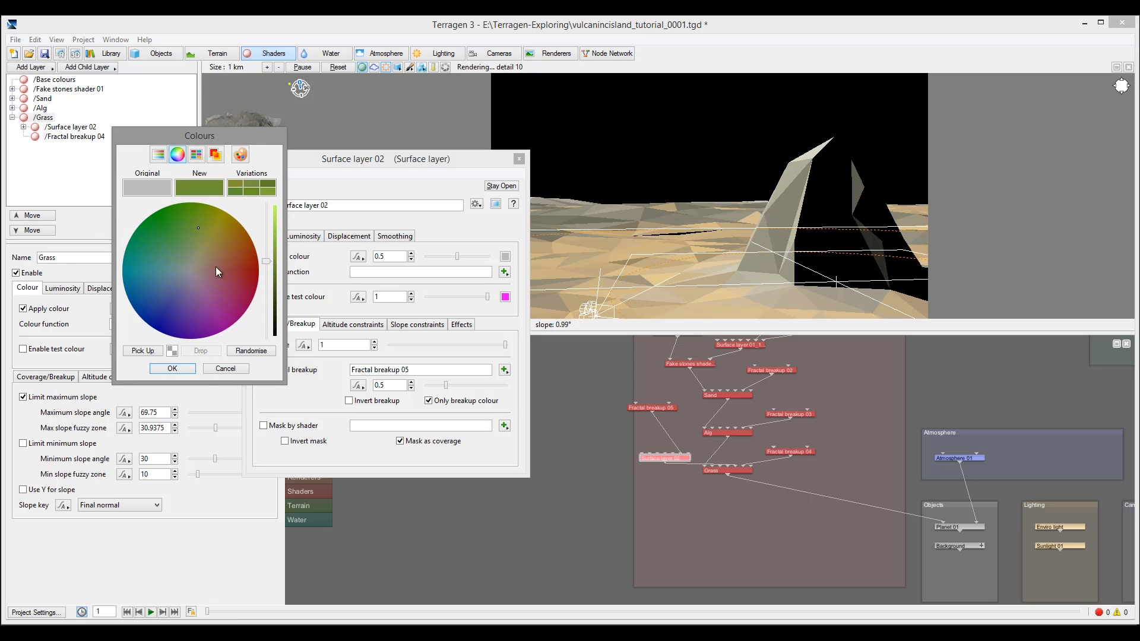
click(172, 368)
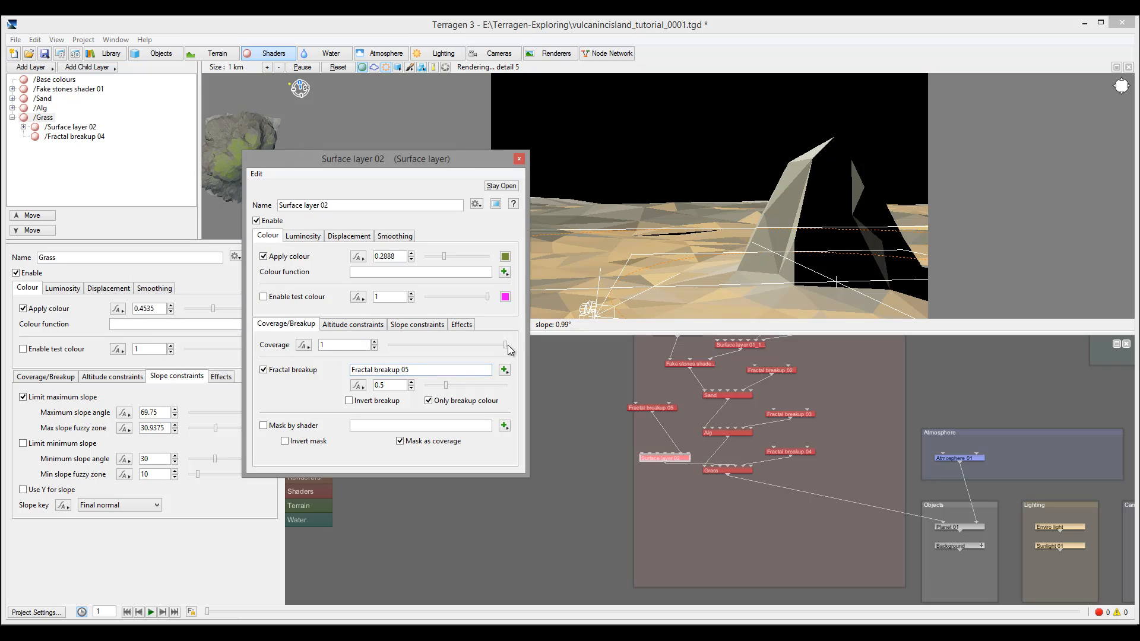
Set Surface layer 02's coverage to 0.7125 and fractal breakup to 0.3875
drag(506, 345, 465, 346)
drag(446, 386, 442, 386)
drag(465, 345, 474, 348)
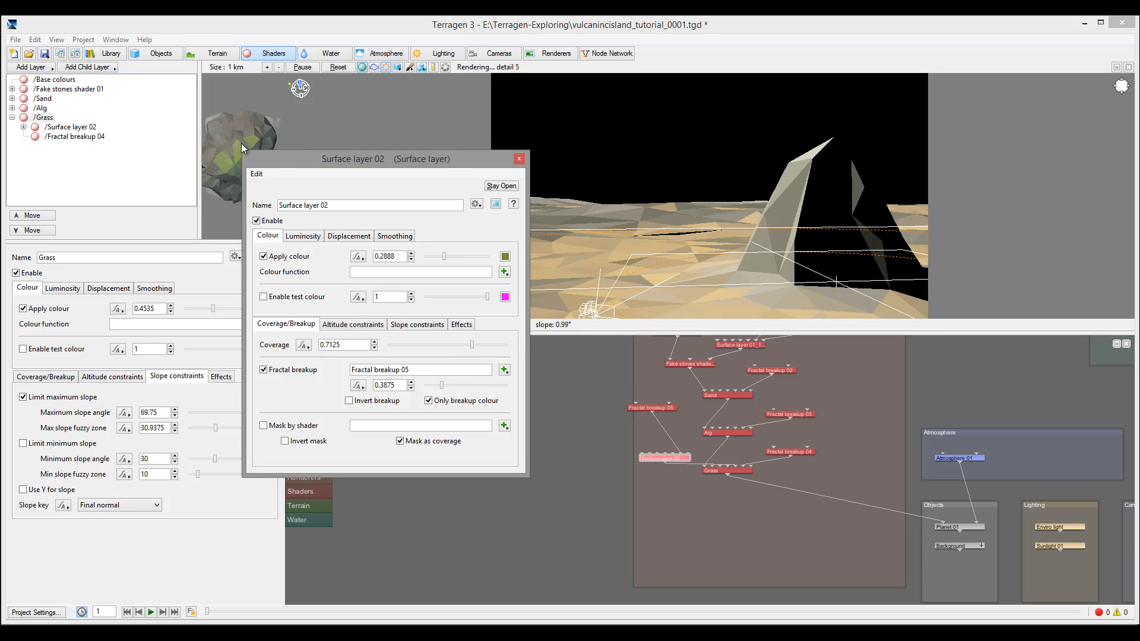
click(521, 159)
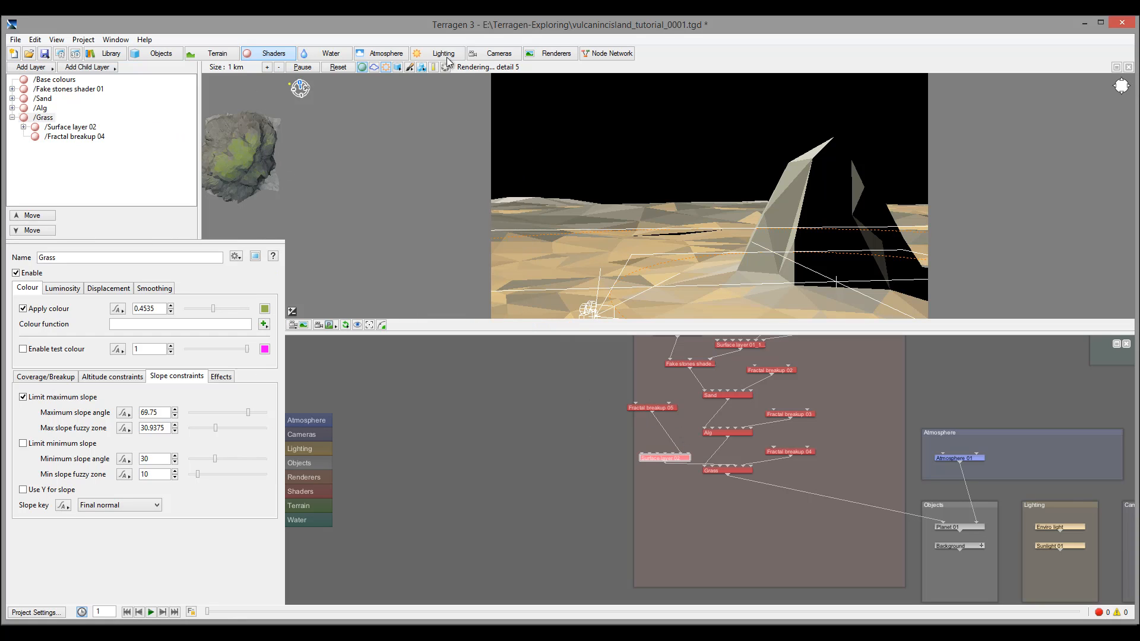
Render a test image to inspect the green grass patches on the rock
click(59, 53)
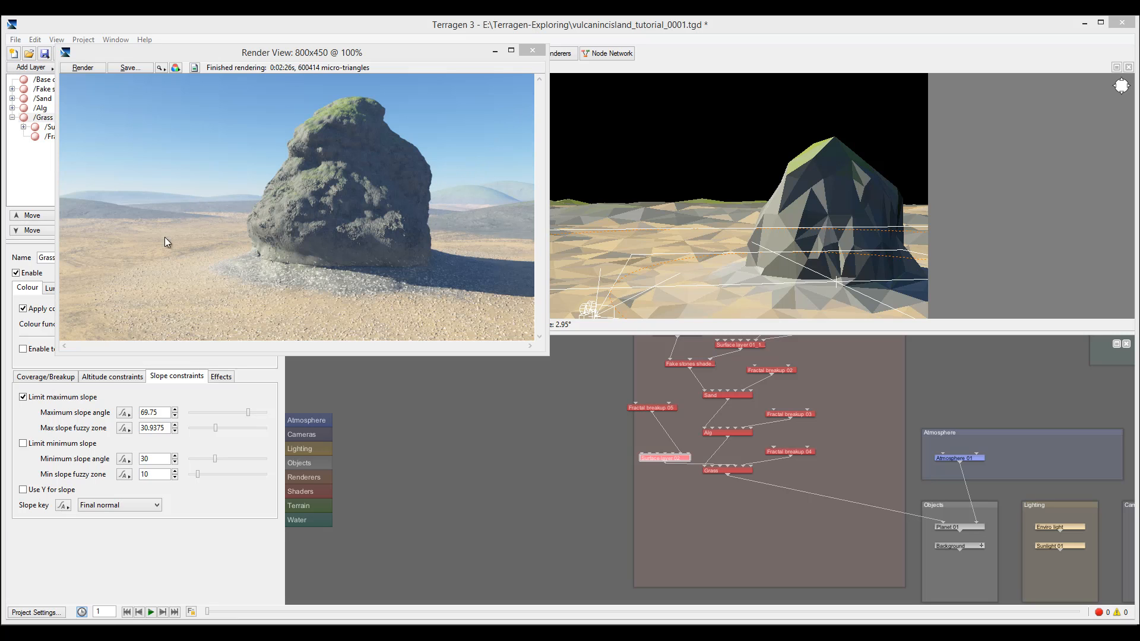
click(532, 50)
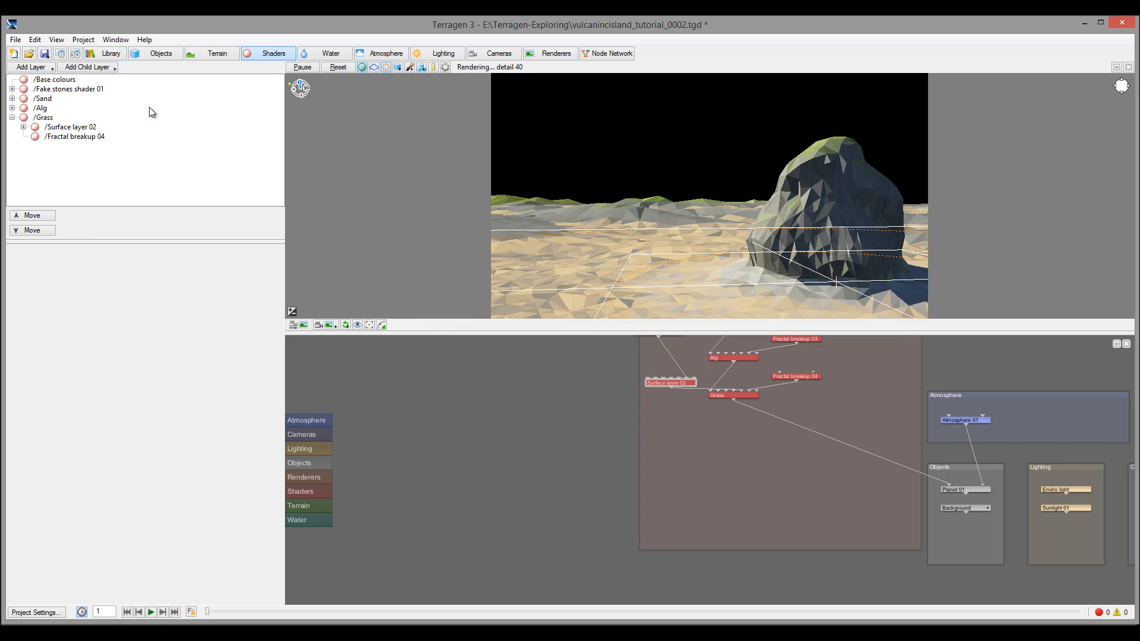
Add a Fake stones displacement layer, creating Fake stones shader 02
click(45, 67)
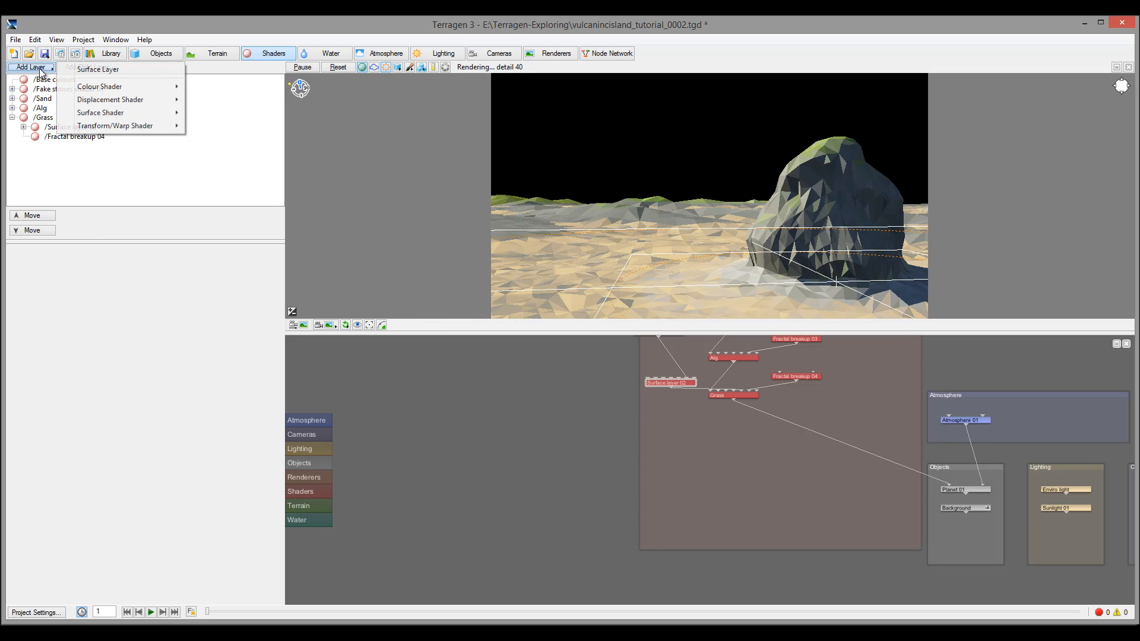
mouse_move(158, 99)
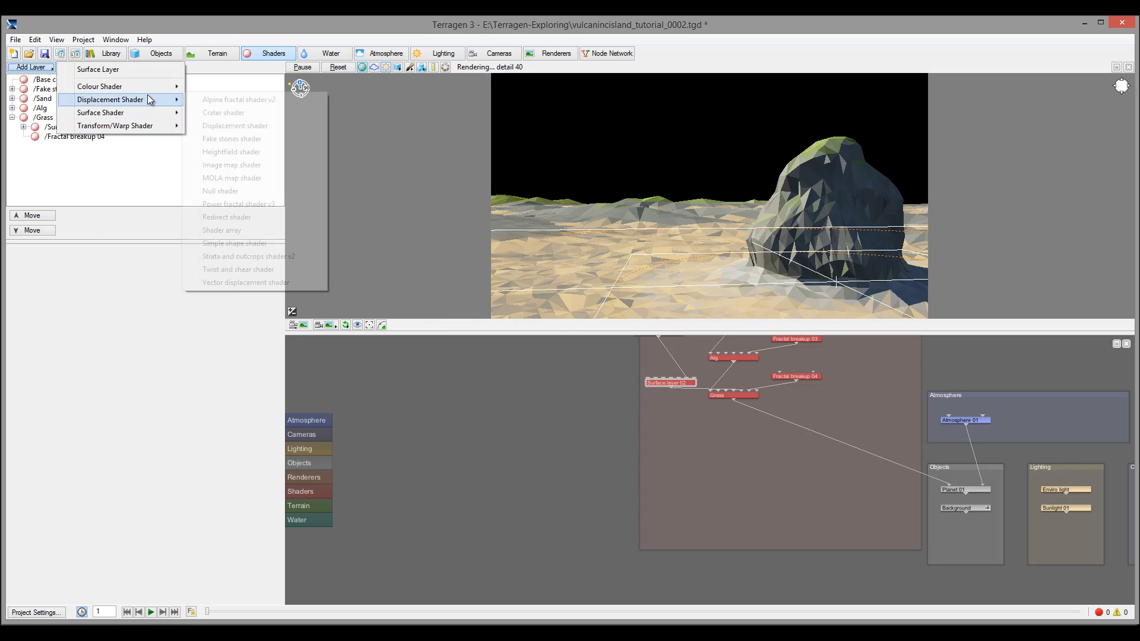
click(266, 140)
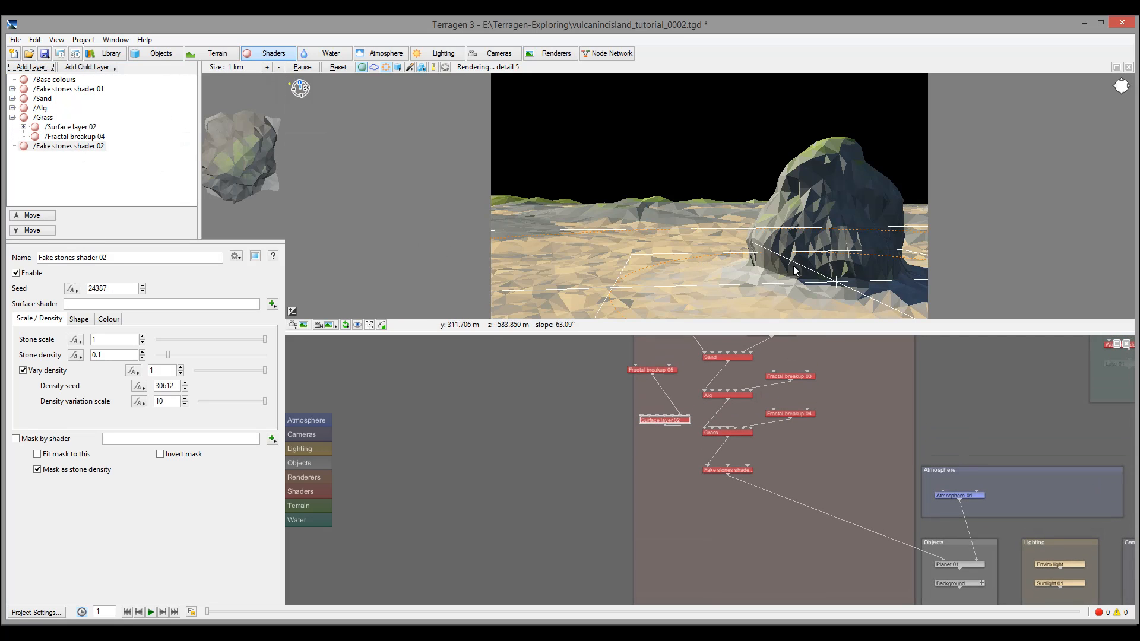
Paste copies of Surface layer 01_1, Fractal breakup 01 and the simple shape shader into the network
drag(723, 471, 699, 505)
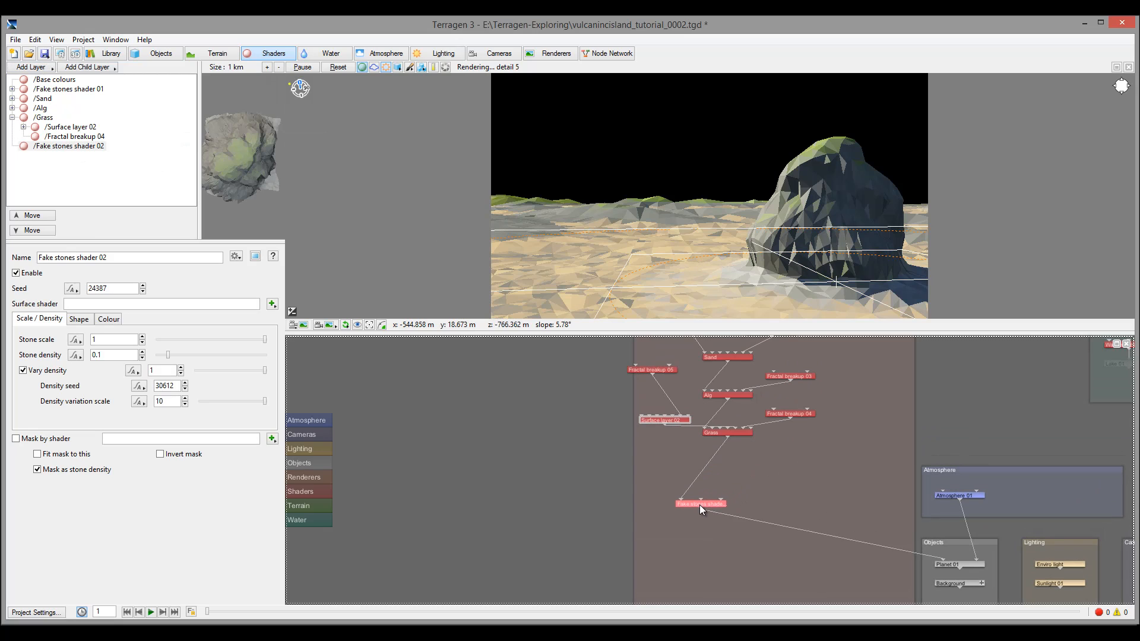
middle_drag(808, 469, 784, 526)
drag(779, 364, 590, 411)
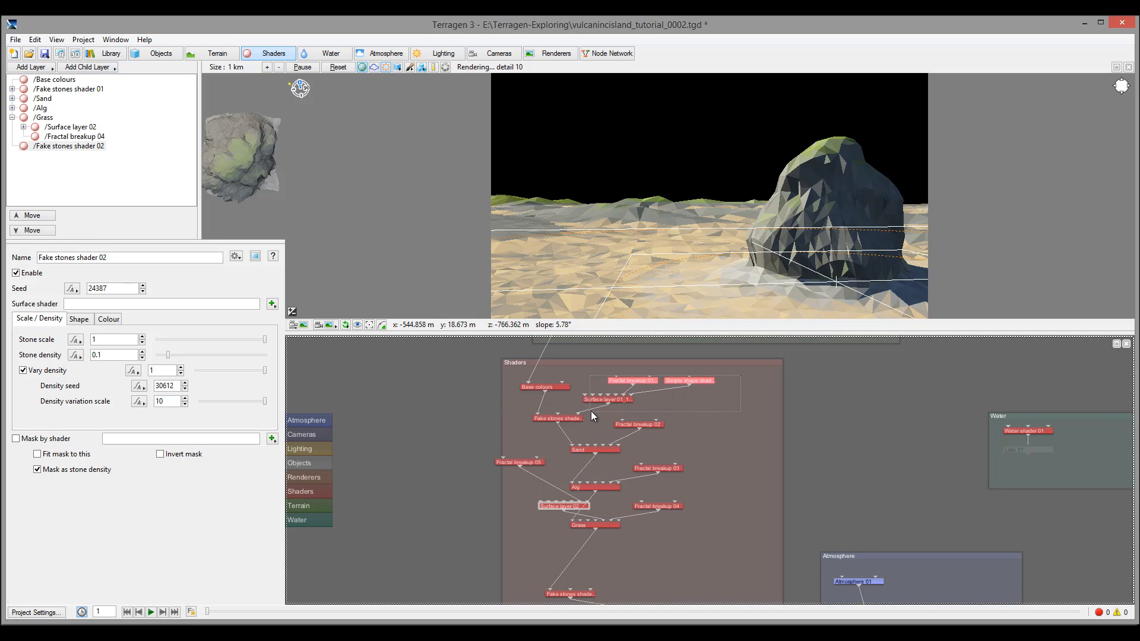
click(627, 402)
shift+click(635, 381)
middle_drag(746, 497, 709, 363)
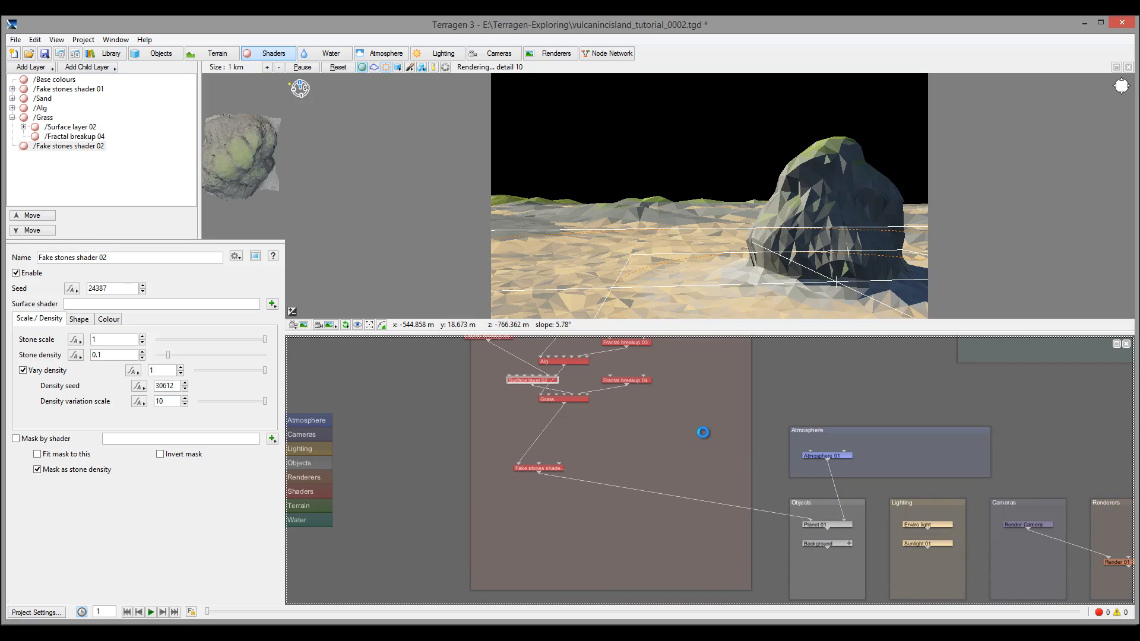
key(ctrl+v)
drag(692, 461, 561, 468)
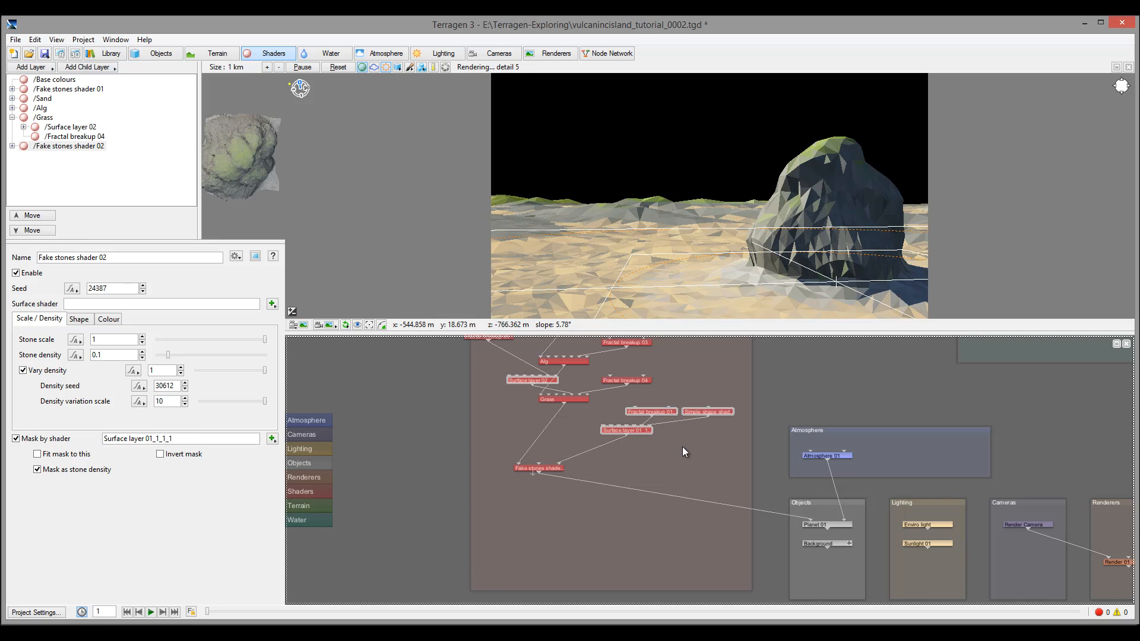
Limit Surface layer 01_1_1_1 to altitudes 50–200, with fuzzy zones of 100 above and 50 below
double_click(636, 428)
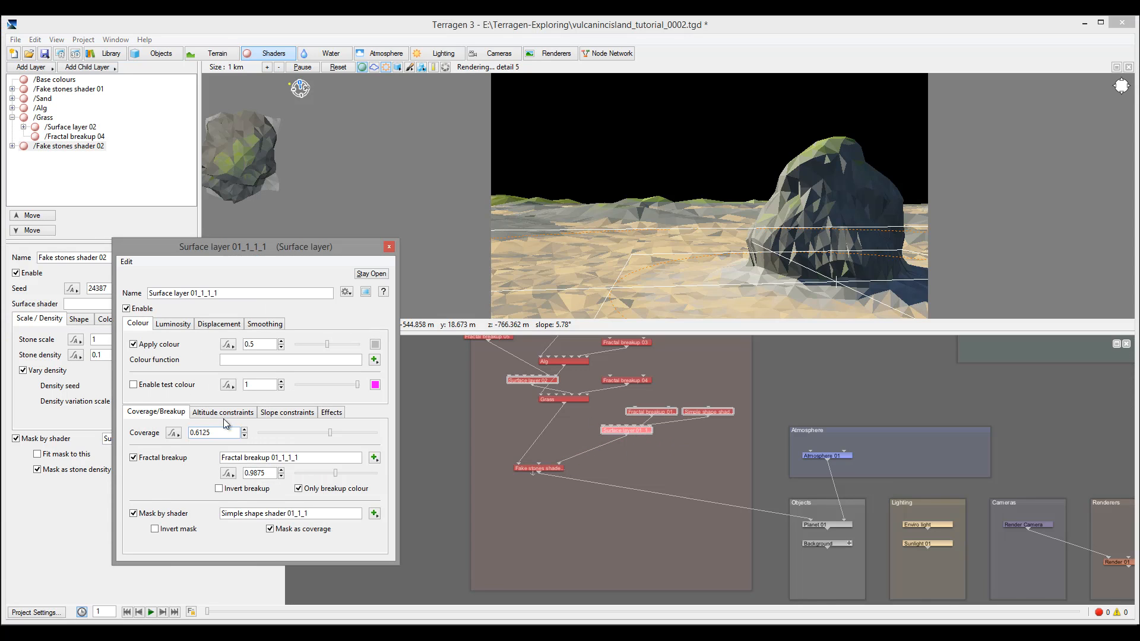
click(224, 412)
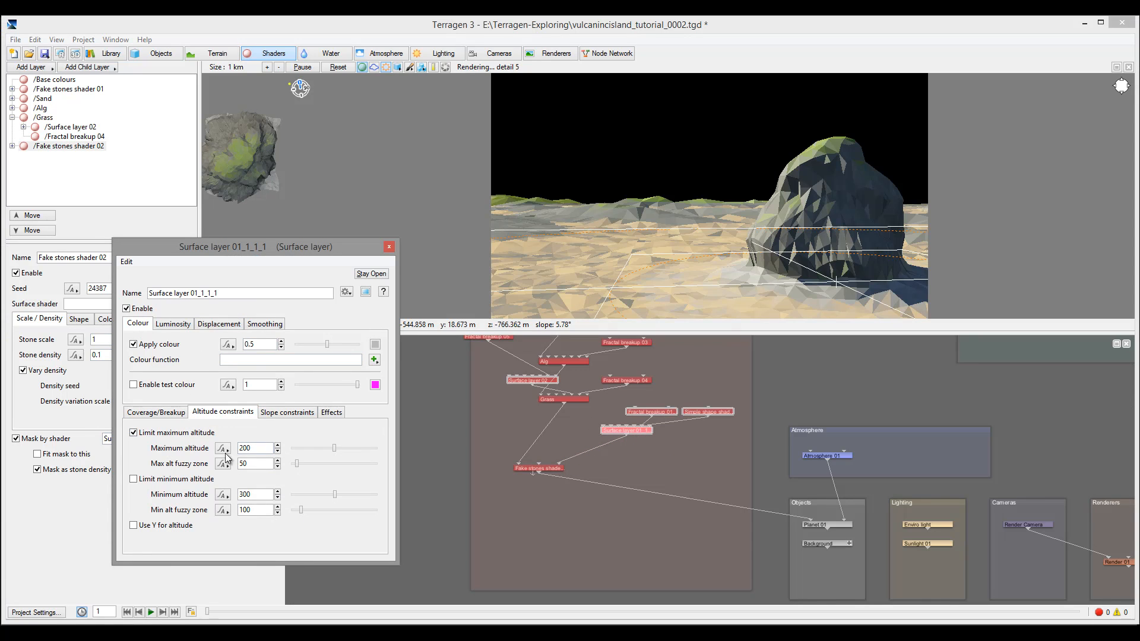
click(134, 479)
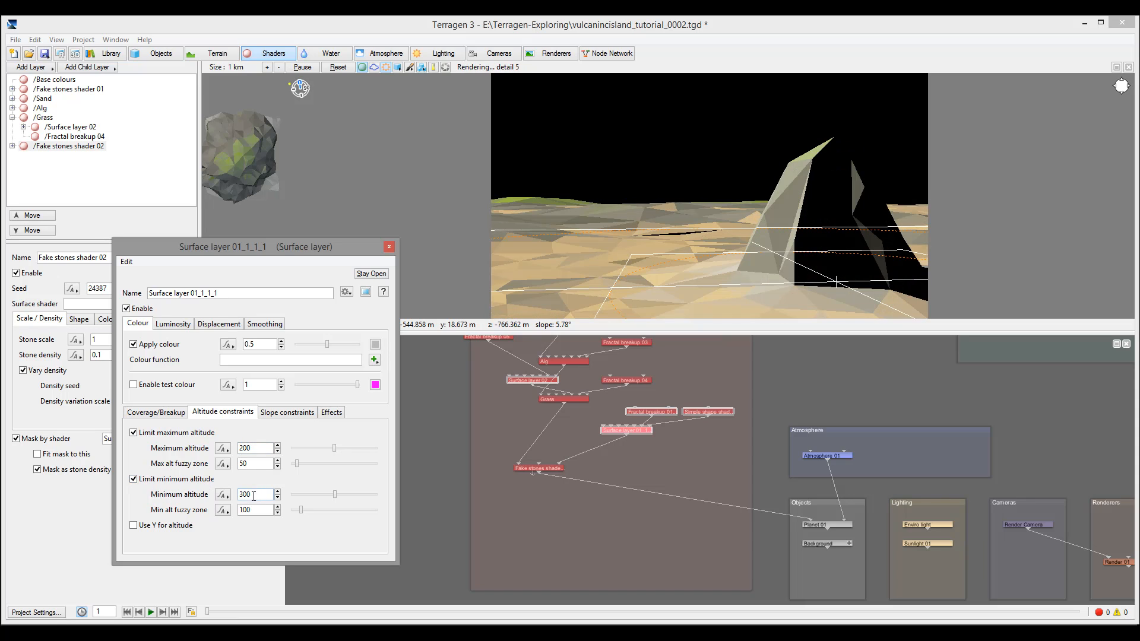
key(Tab)
text(50)
double_click(257, 464)
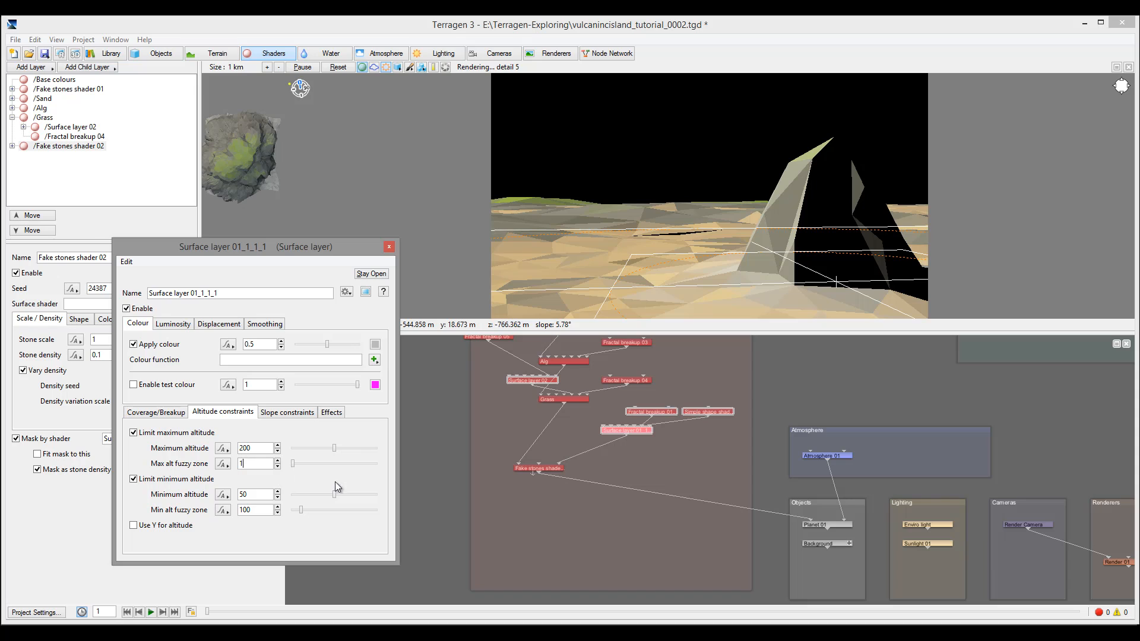
text(100)
double_click(268, 509)
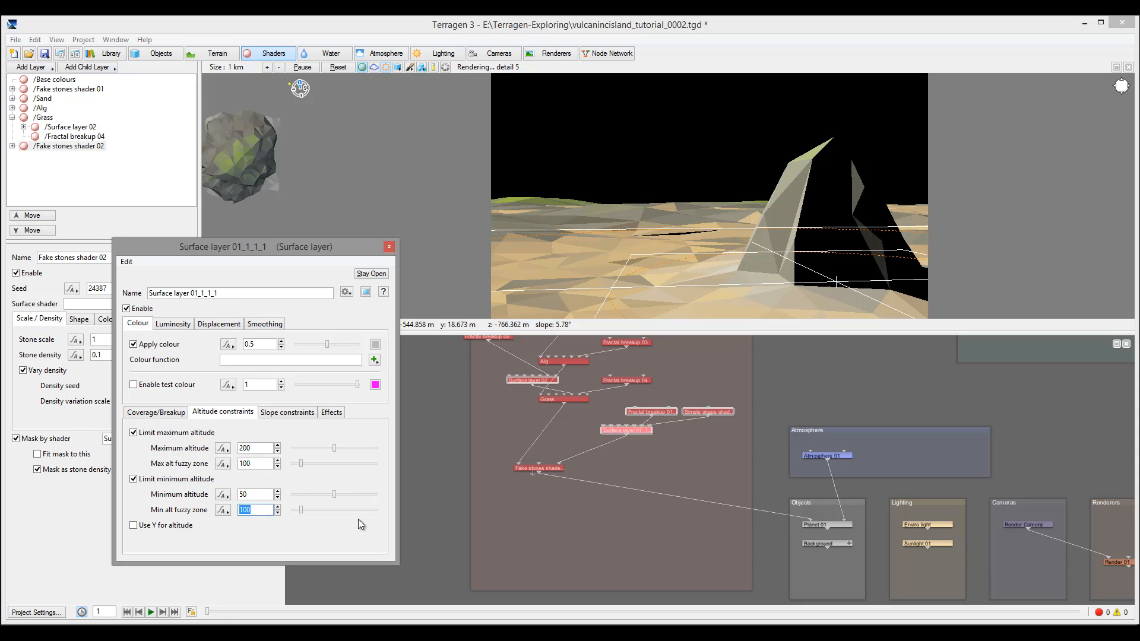
text(50)
double_click(700, 411)
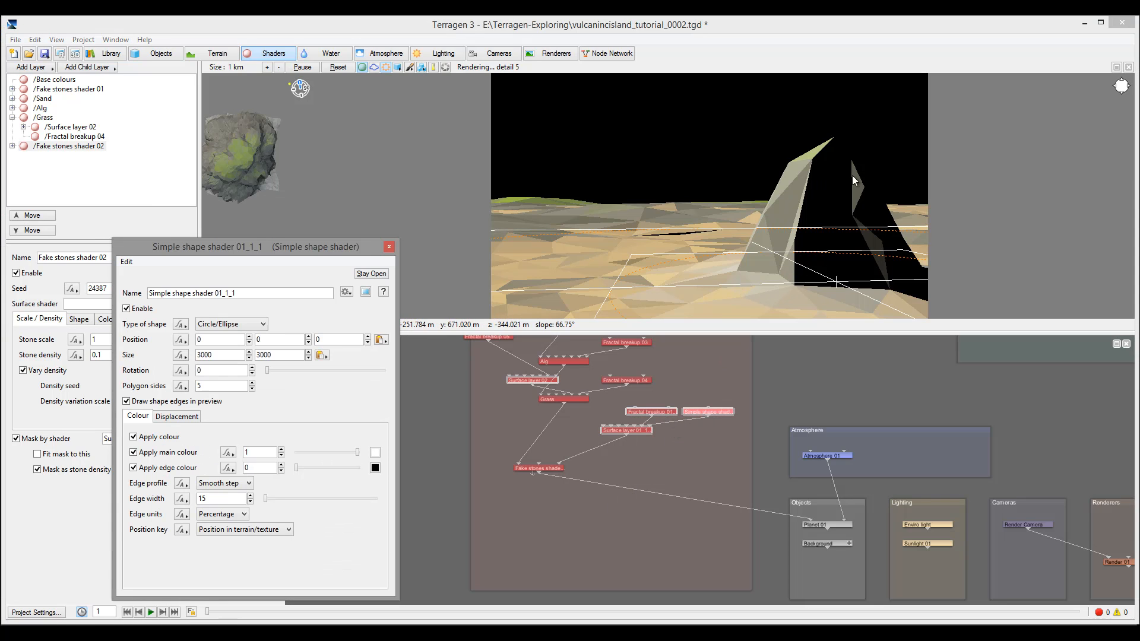
click(389, 247)
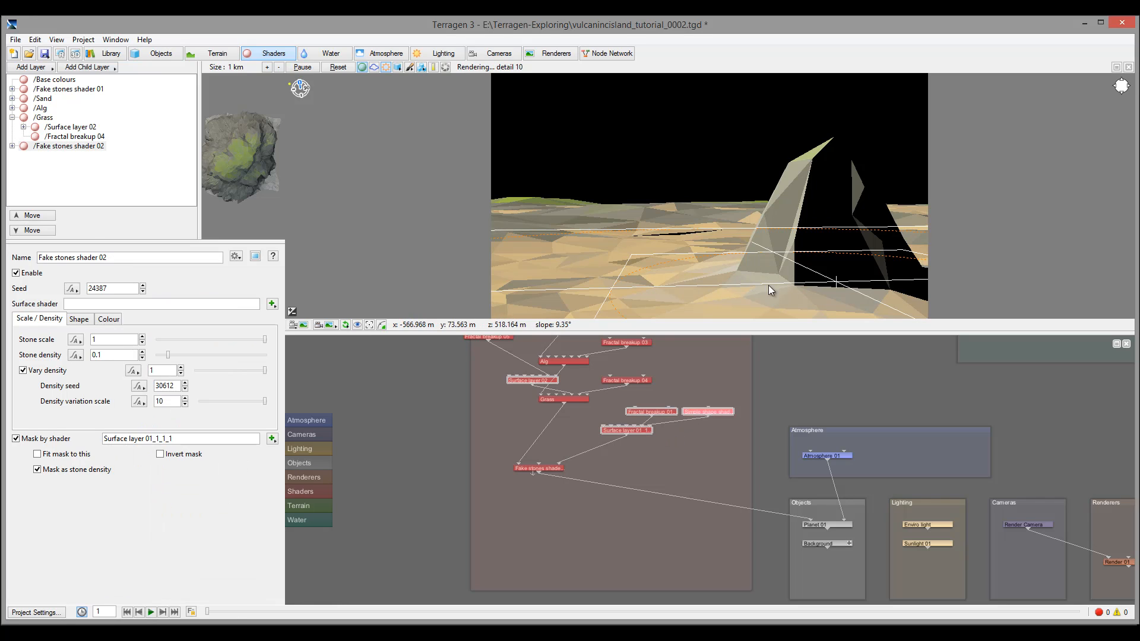
Set Fake stones shader 02's stone scale to 50
double_click(535, 467)
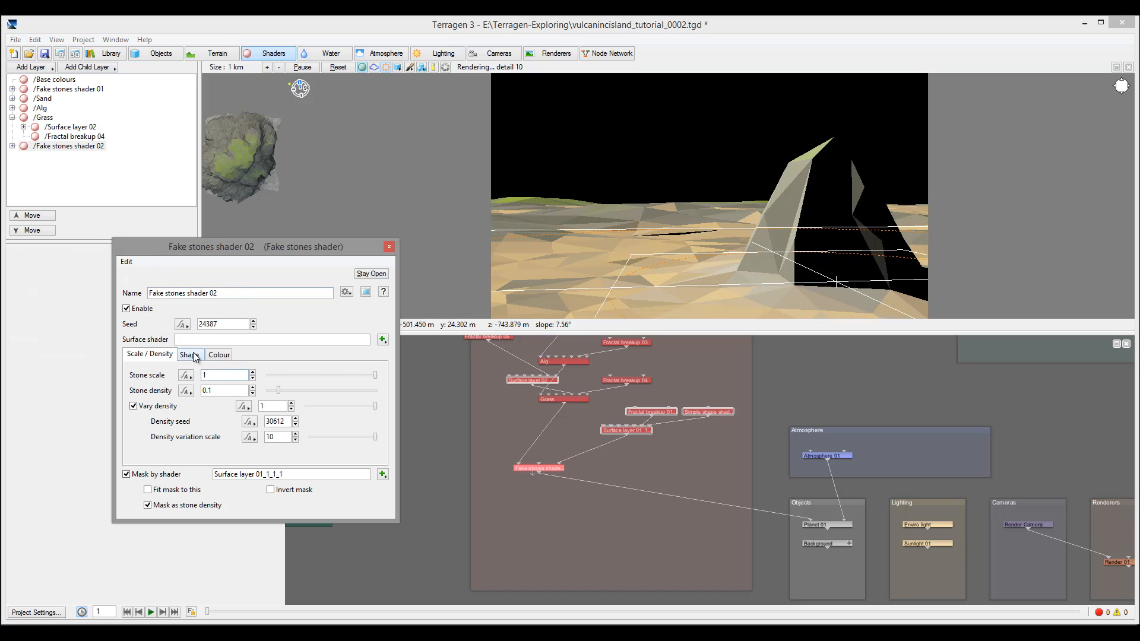
drag(214, 374, 137, 368)
text(10)
drag(210, 374, 129, 374)
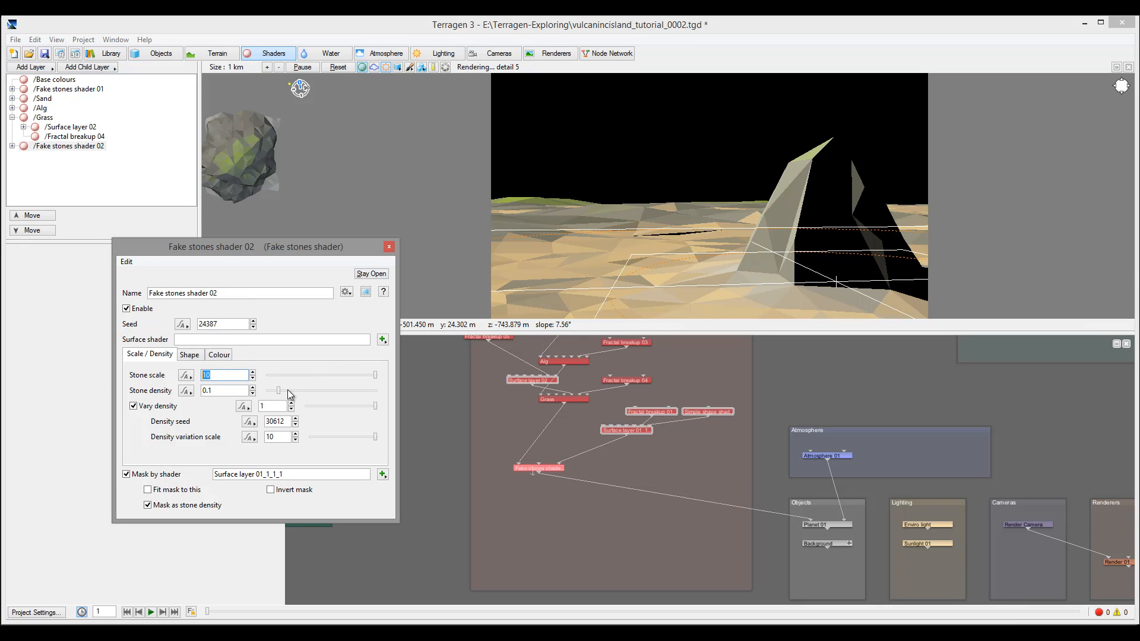
text(50)
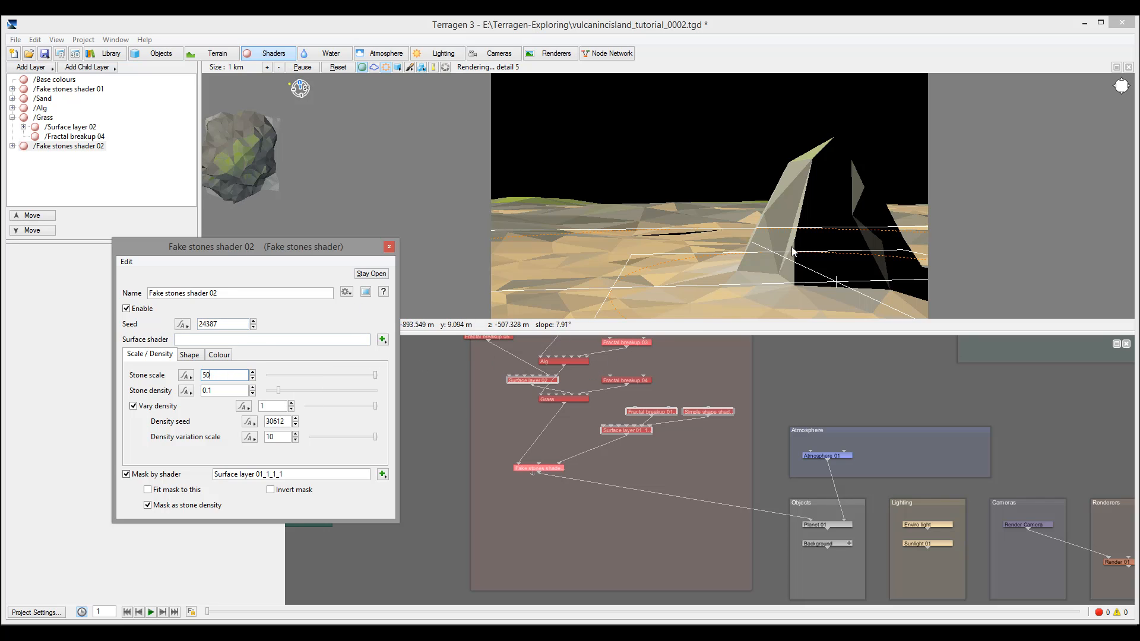
Give Fake stones shader 02 an olive-grey diffuse colour
click(225, 355)
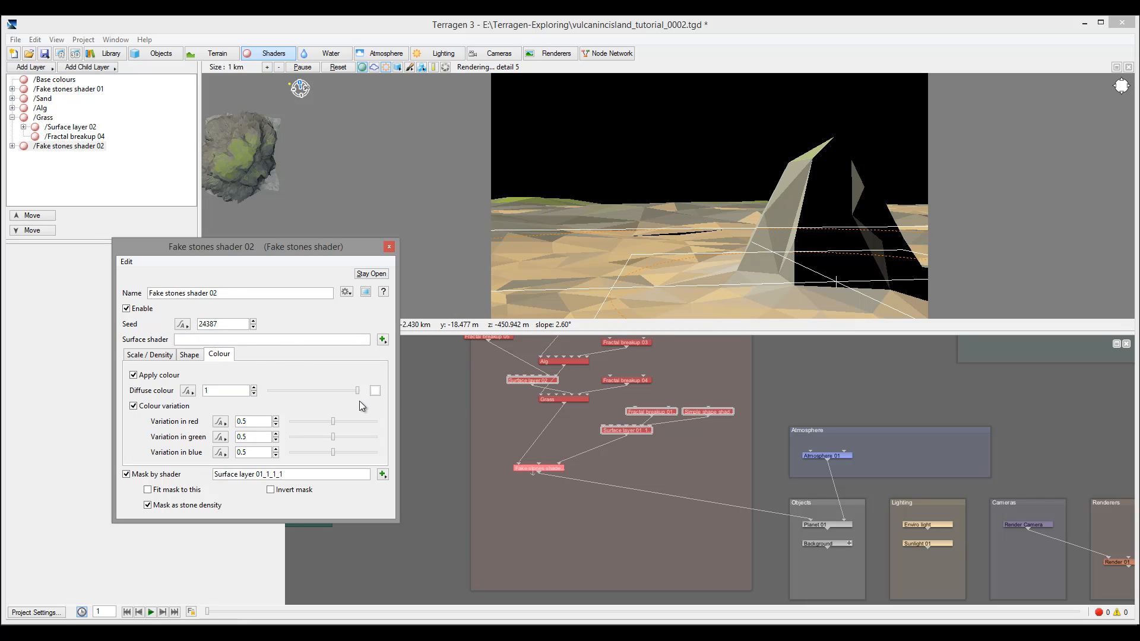
click(375, 390)
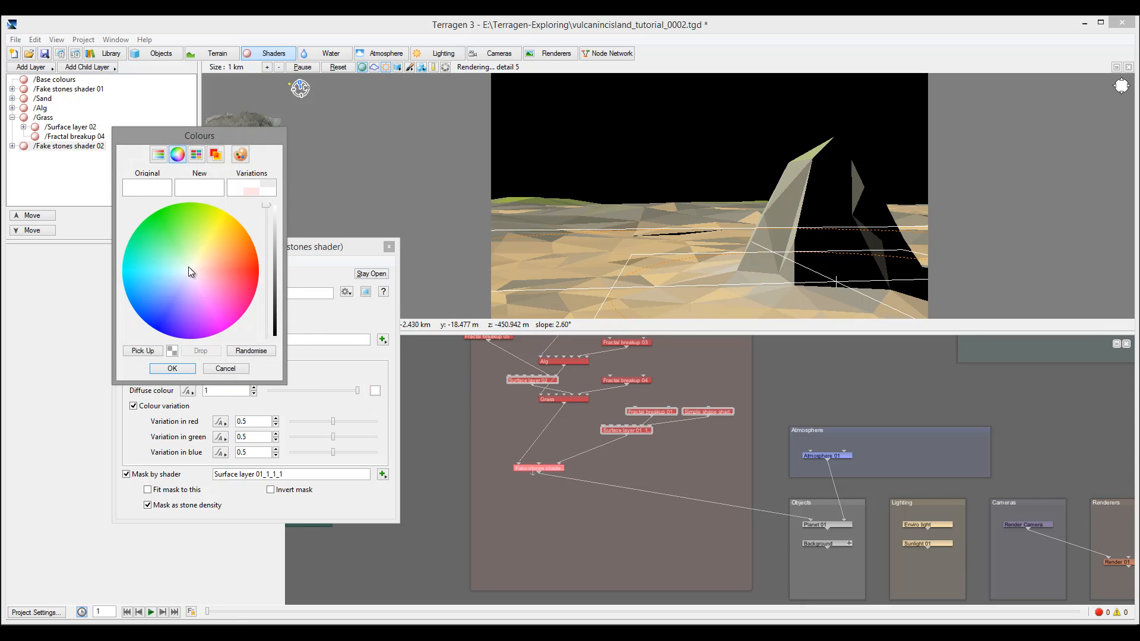
click(203, 253)
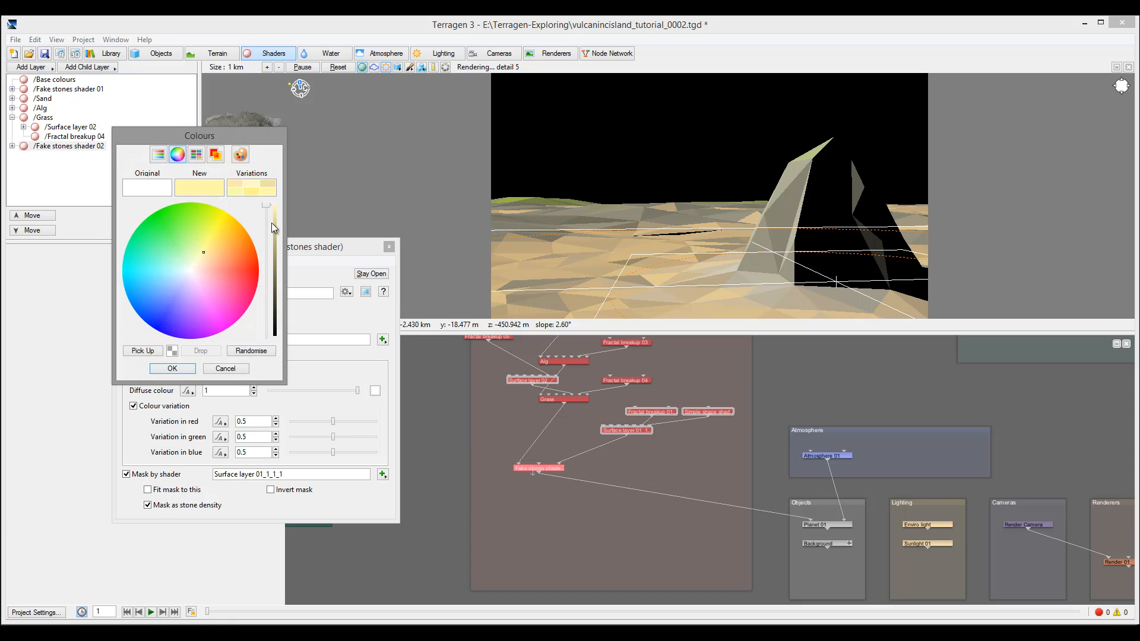
drag(272, 222, 266, 244)
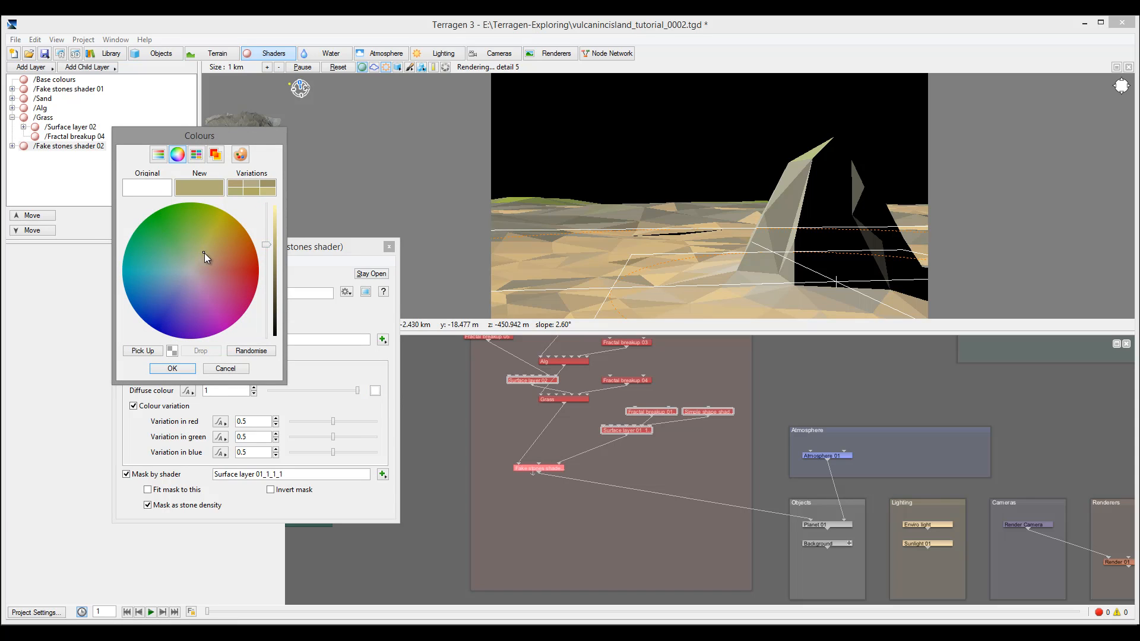
click(195, 251)
click(193, 258)
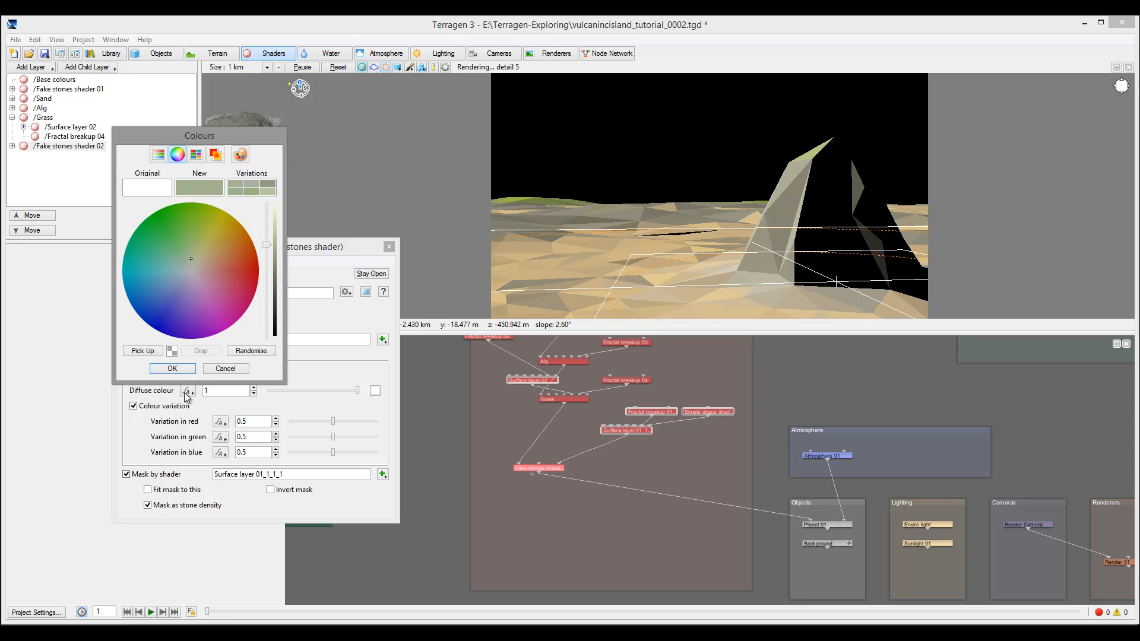
click(173, 368)
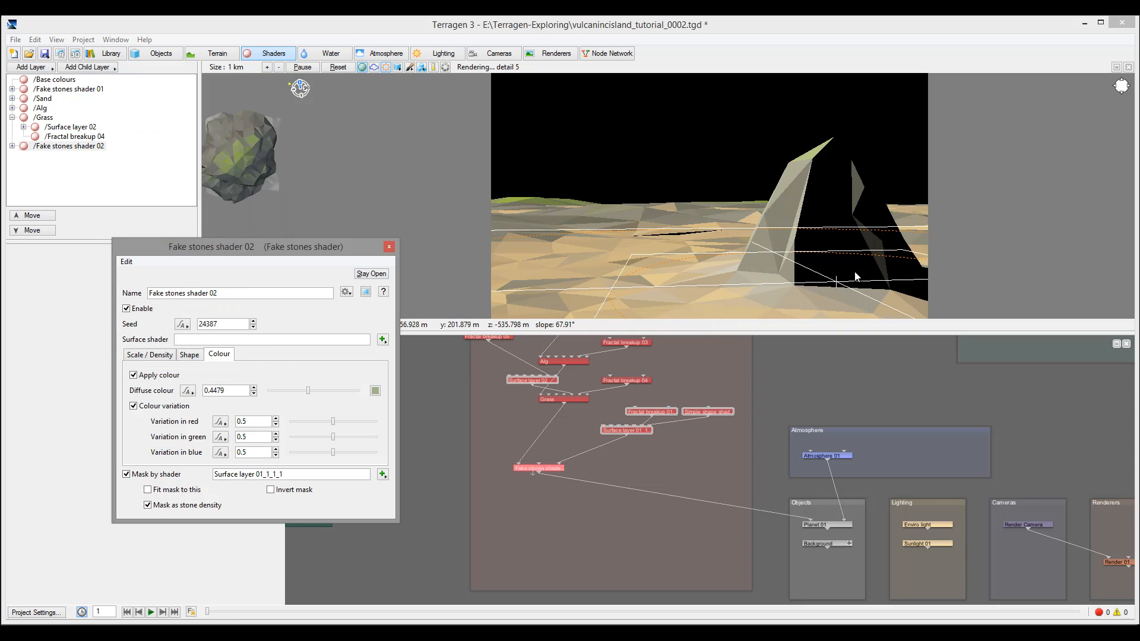
double_click(628, 428)
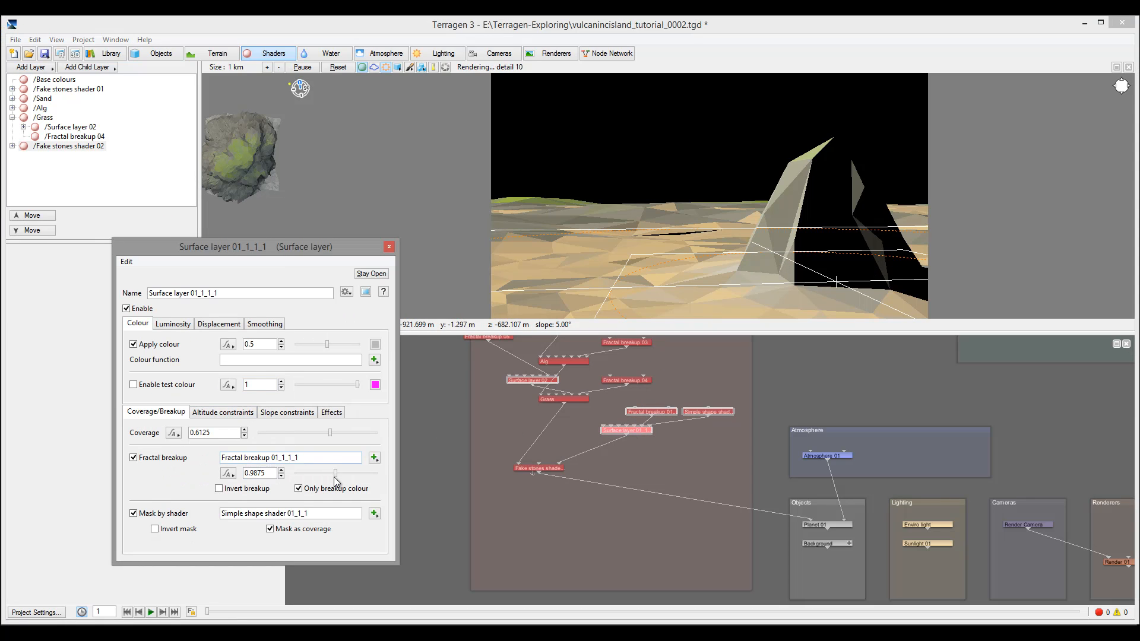
Set coverage 0.95625, breakup 0.225, min altitude fuzzy zone 10, and enable the test colour
drag(335, 473, 308, 478)
drag(330, 433, 370, 433)
click(219, 412)
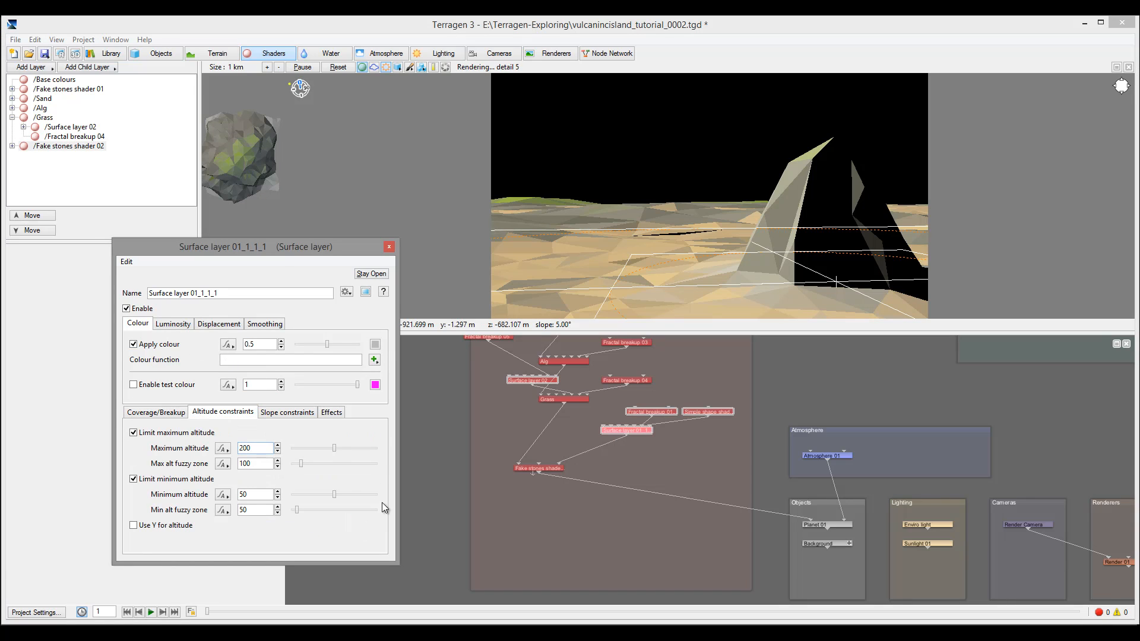
click(248, 449)
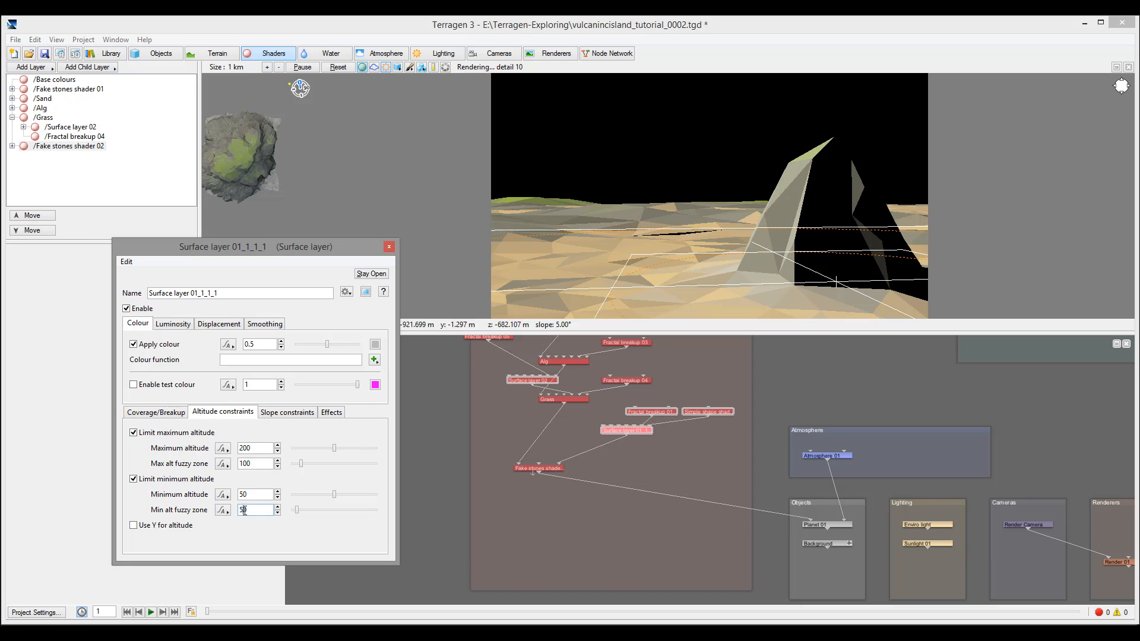
text(1)
click(134, 385)
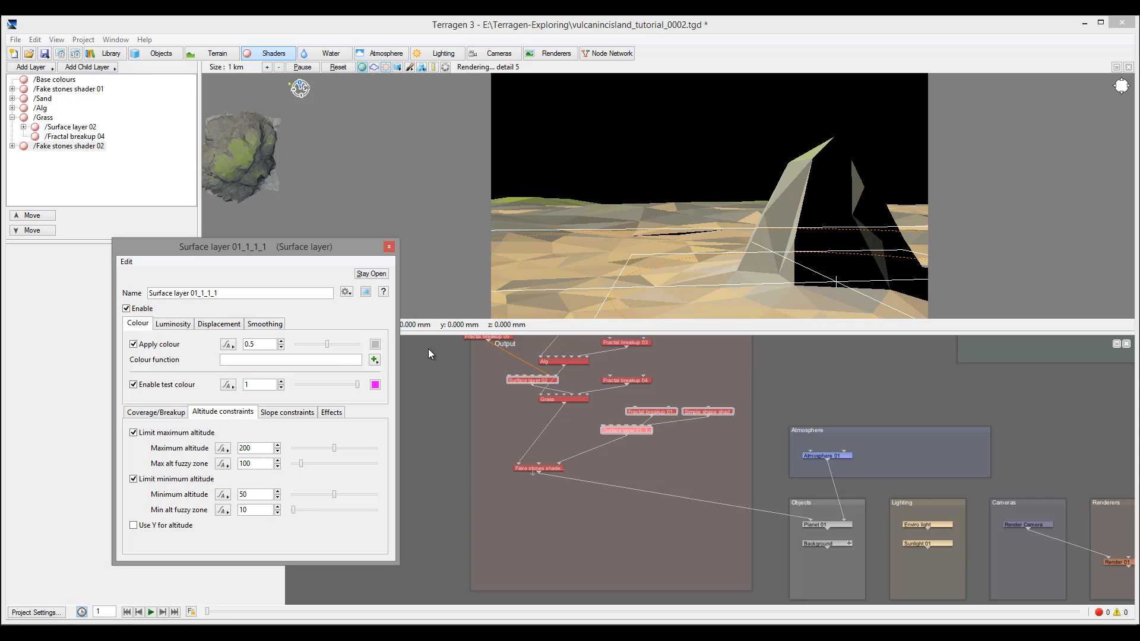
click(389, 246)
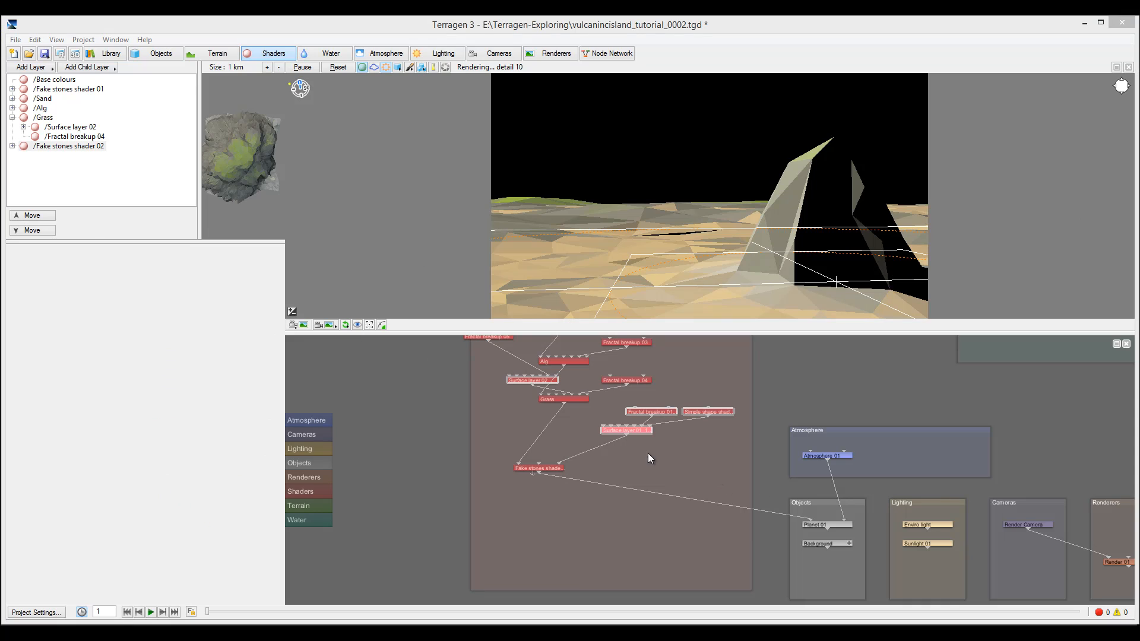
Open Fake stones shader 02 and drag its stone density up to 1
double_click(536, 468)
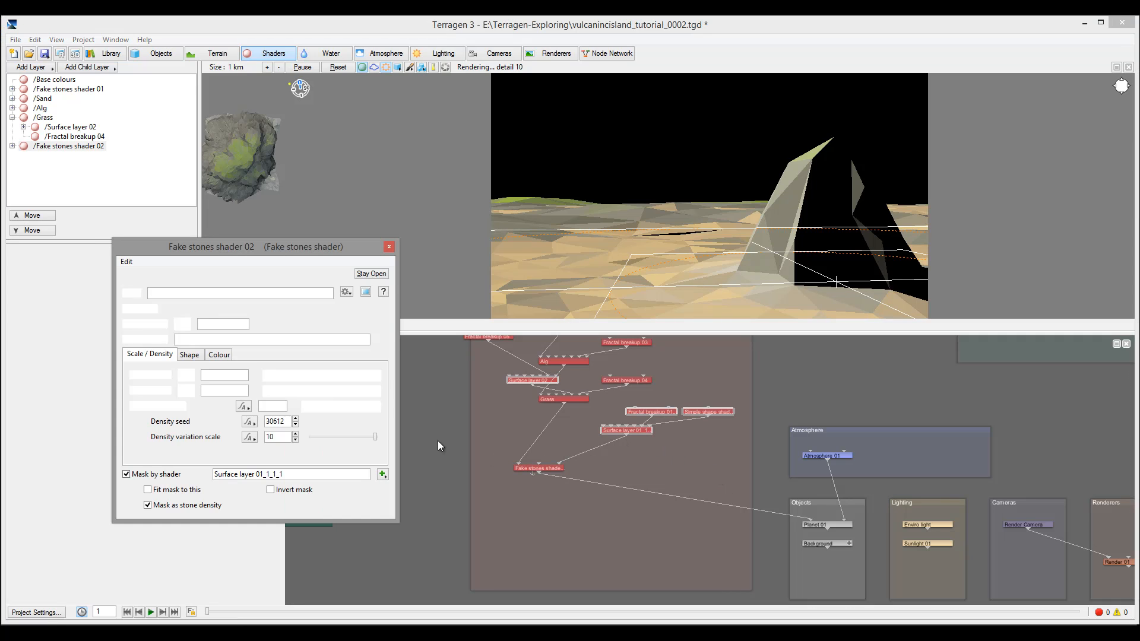
click(229, 355)
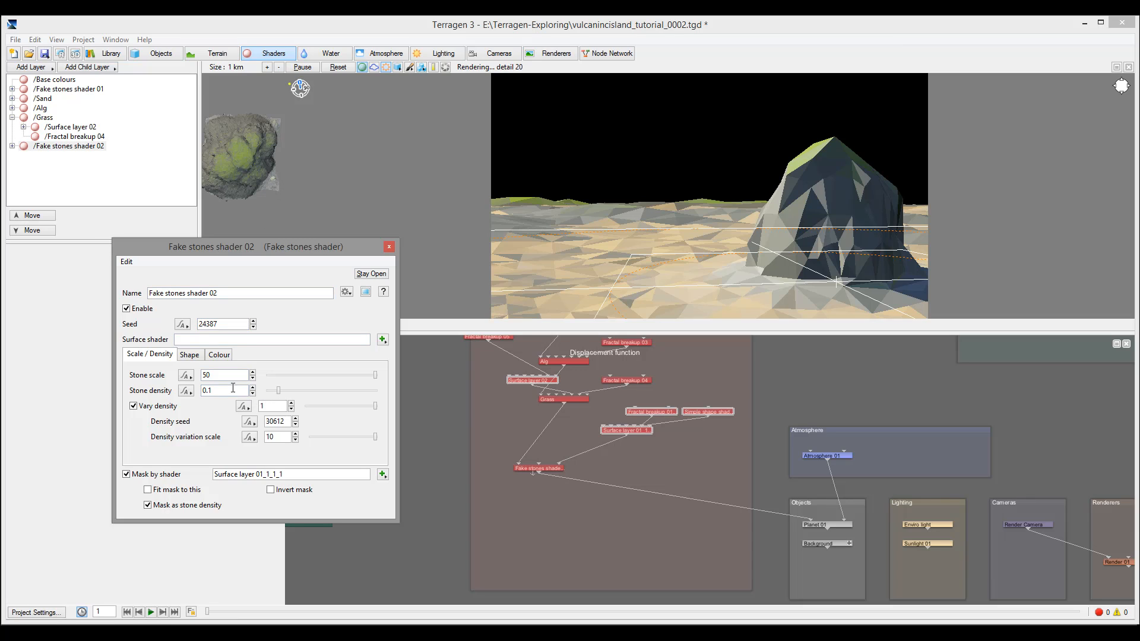
drag(279, 390, 399, 396)
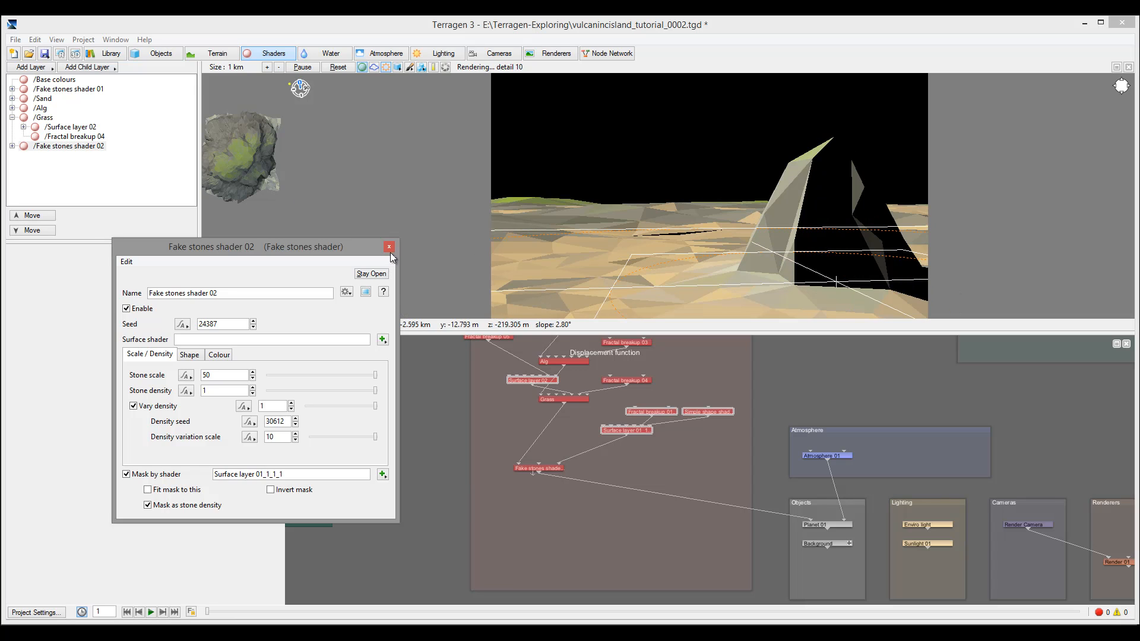
Create a Power fractal shader v3 as the stones' surface shader and place its node beside them
click(382, 340)
mouse_move(487, 385)
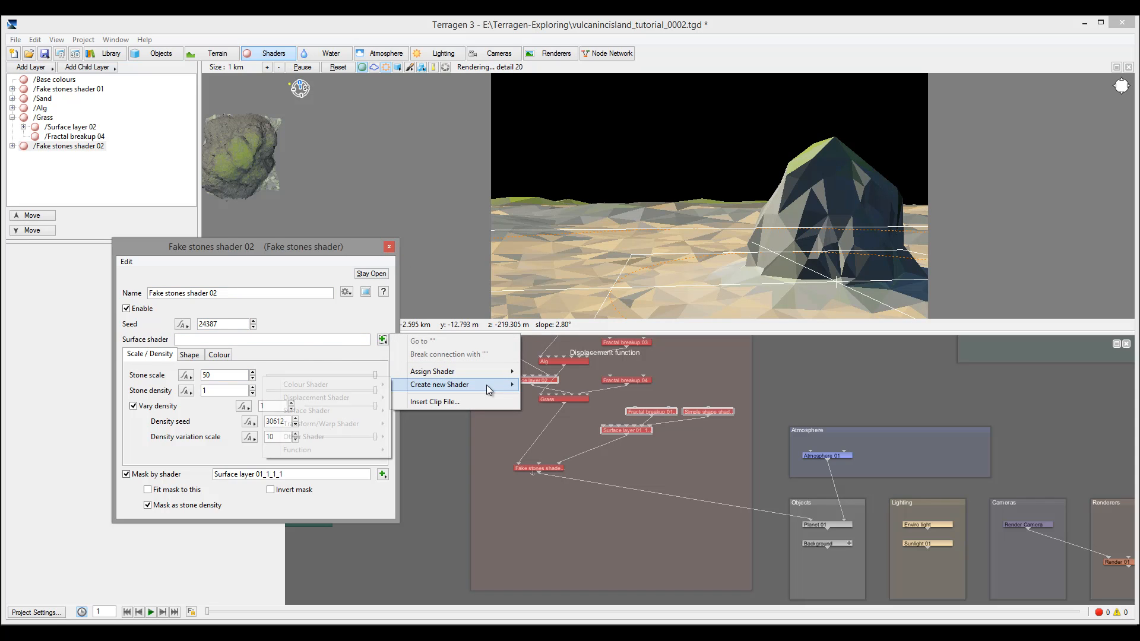
mouse_move(338, 398)
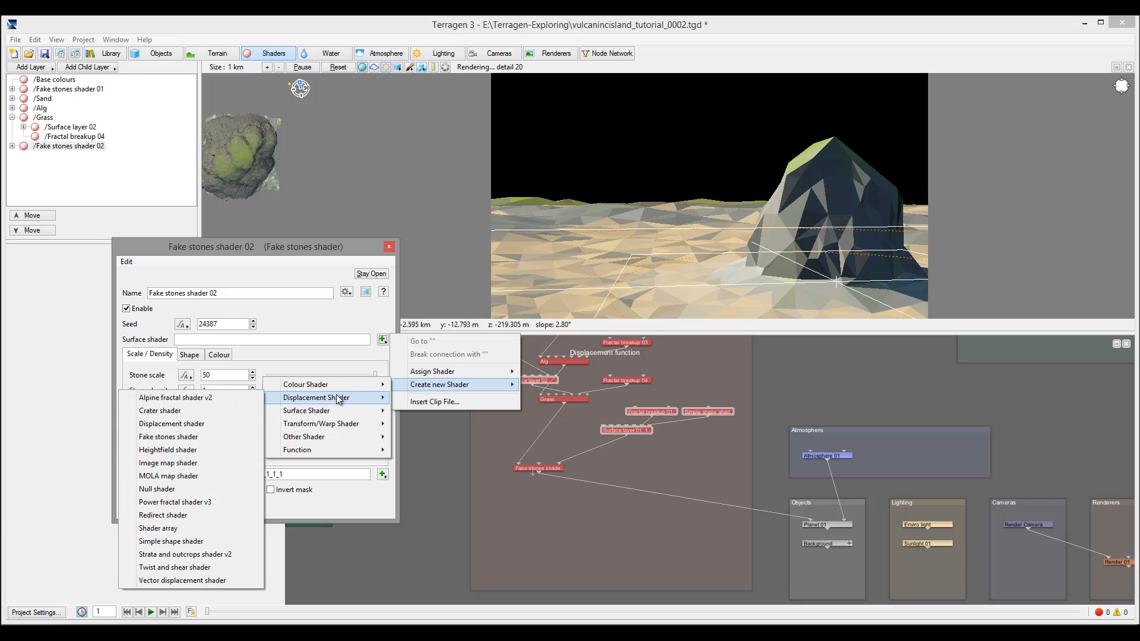
click(229, 502)
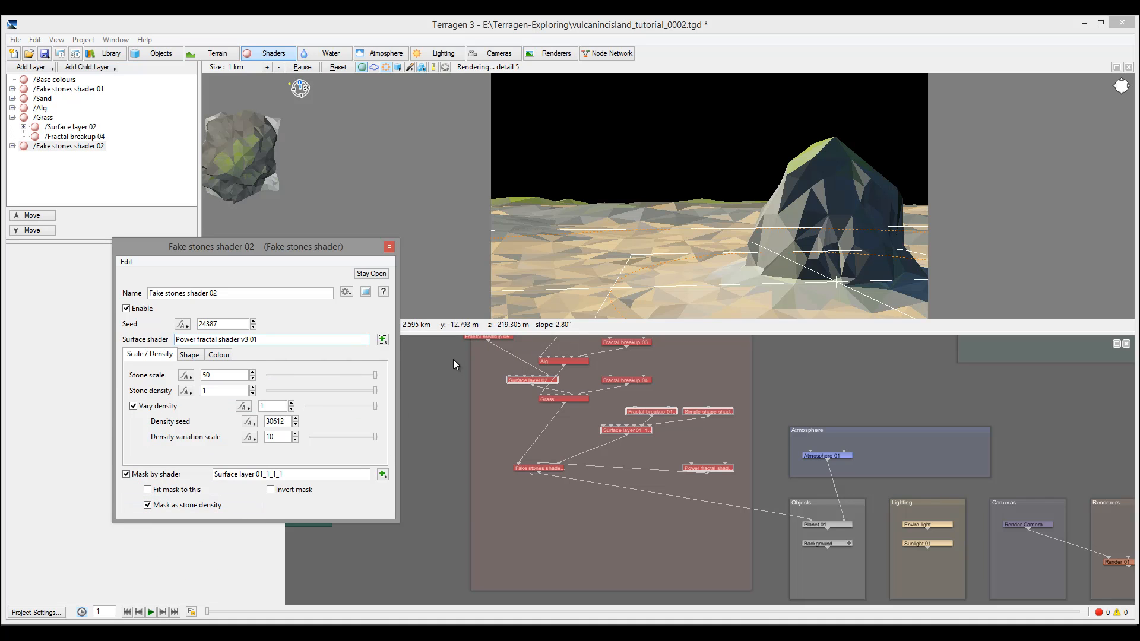
drag(716, 471, 501, 429)
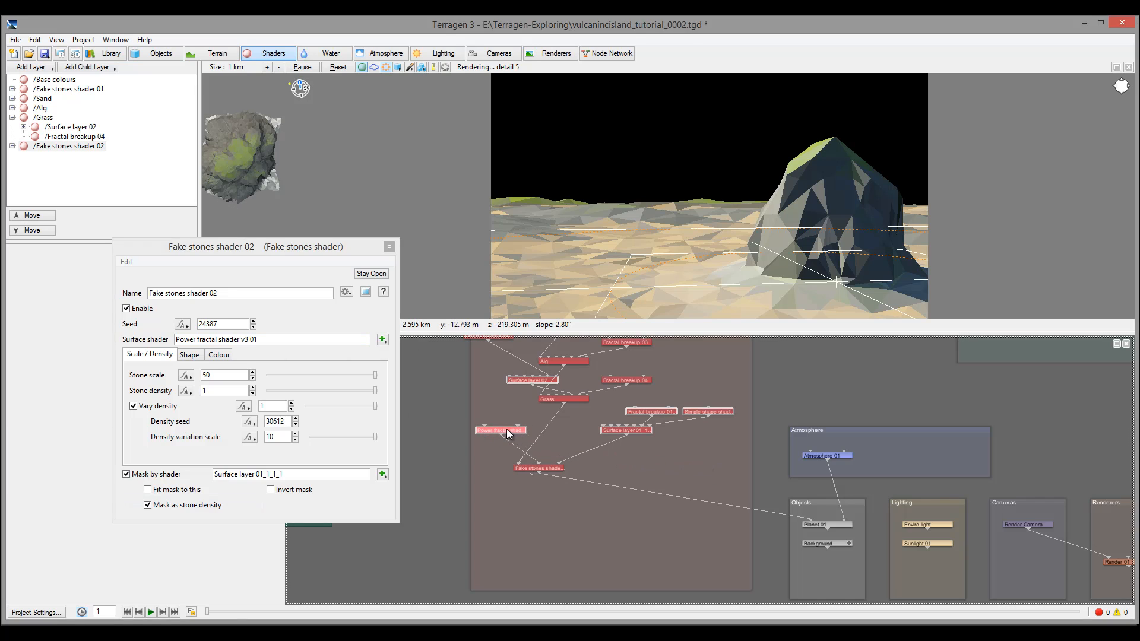
Rename the power fractal shader GroundRocksDet and set its noise flavour to Perlin billows
double_click(507, 429)
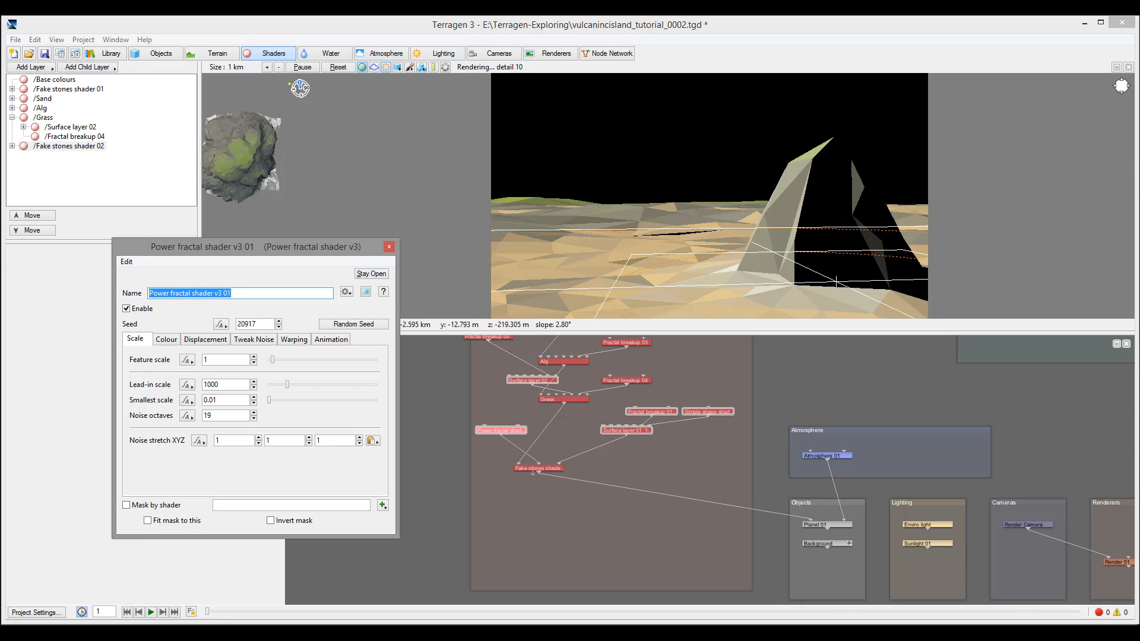
text(GroundRocks)
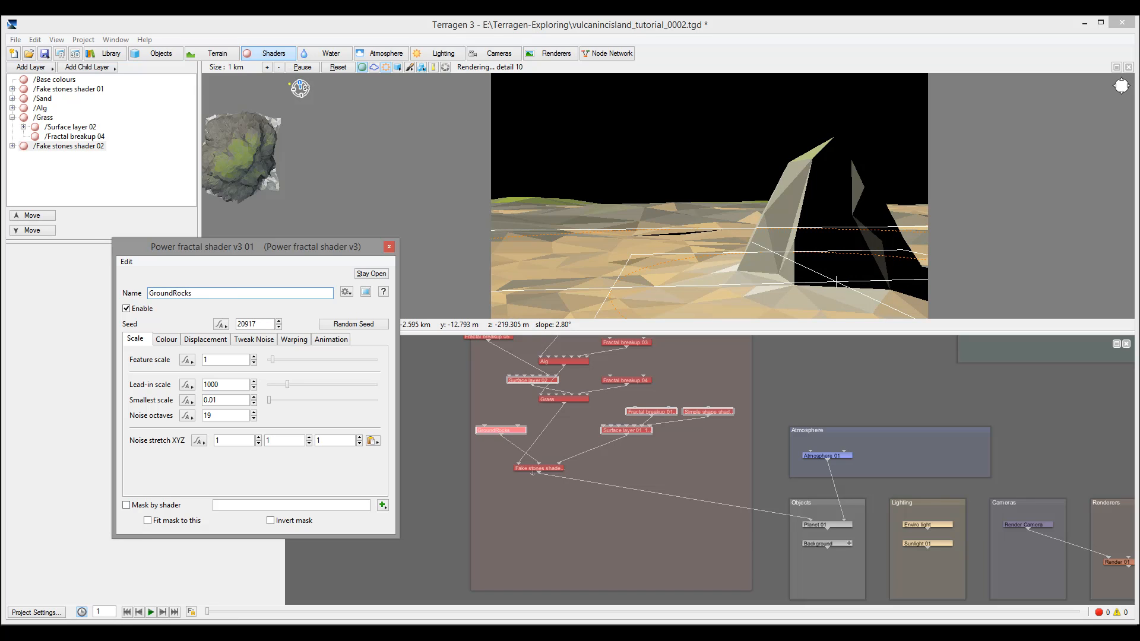
text(S)
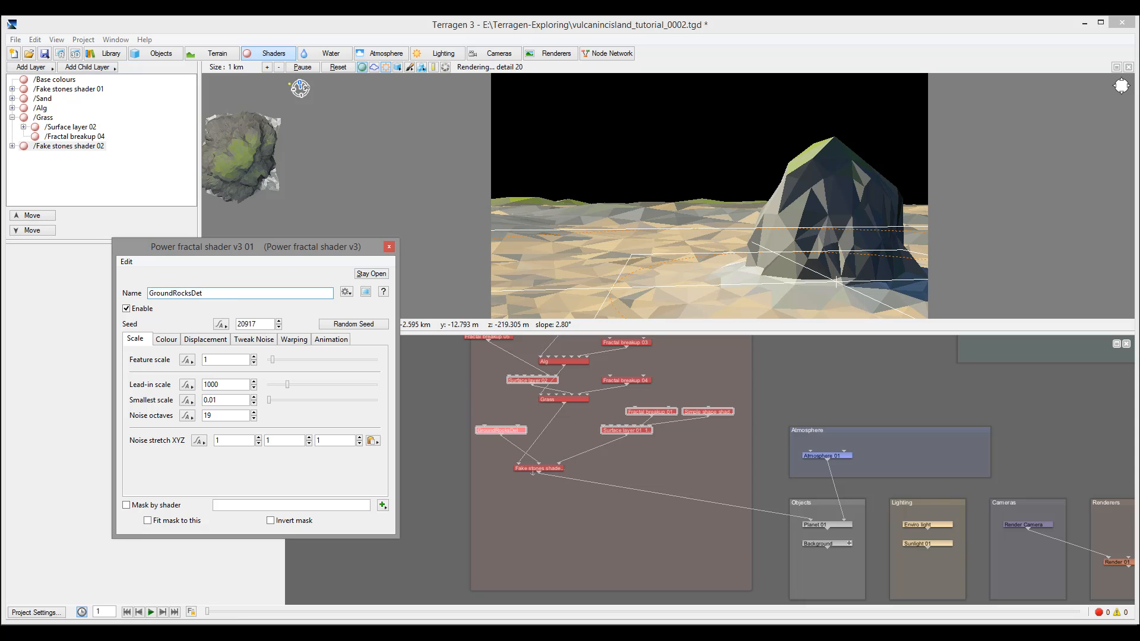
click(202, 341)
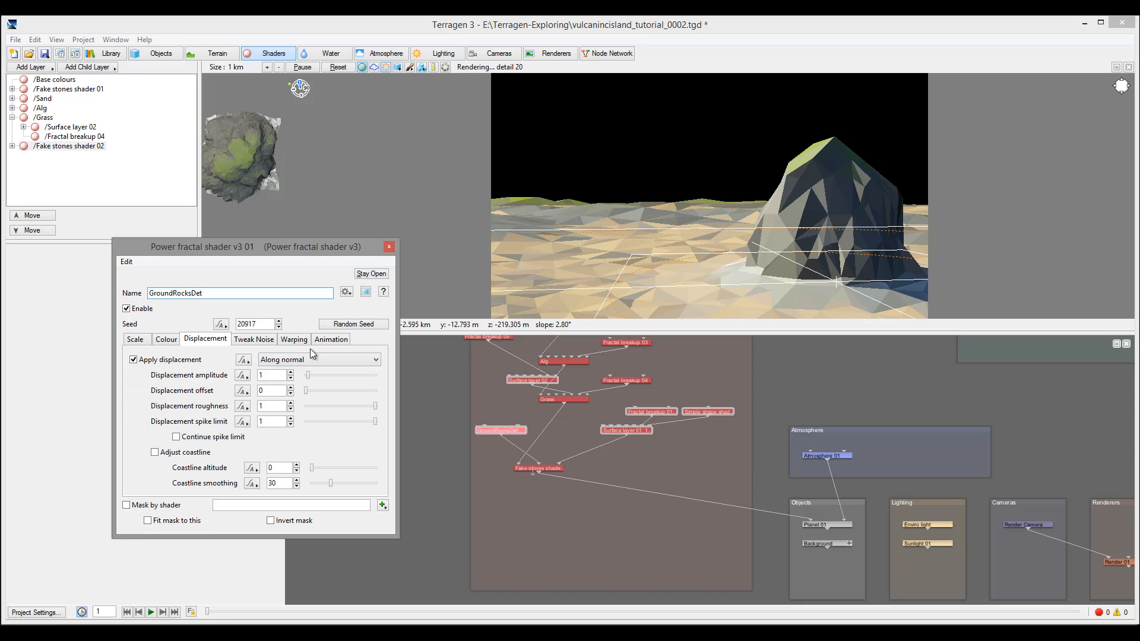
click(267, 341)
click(259, 359)
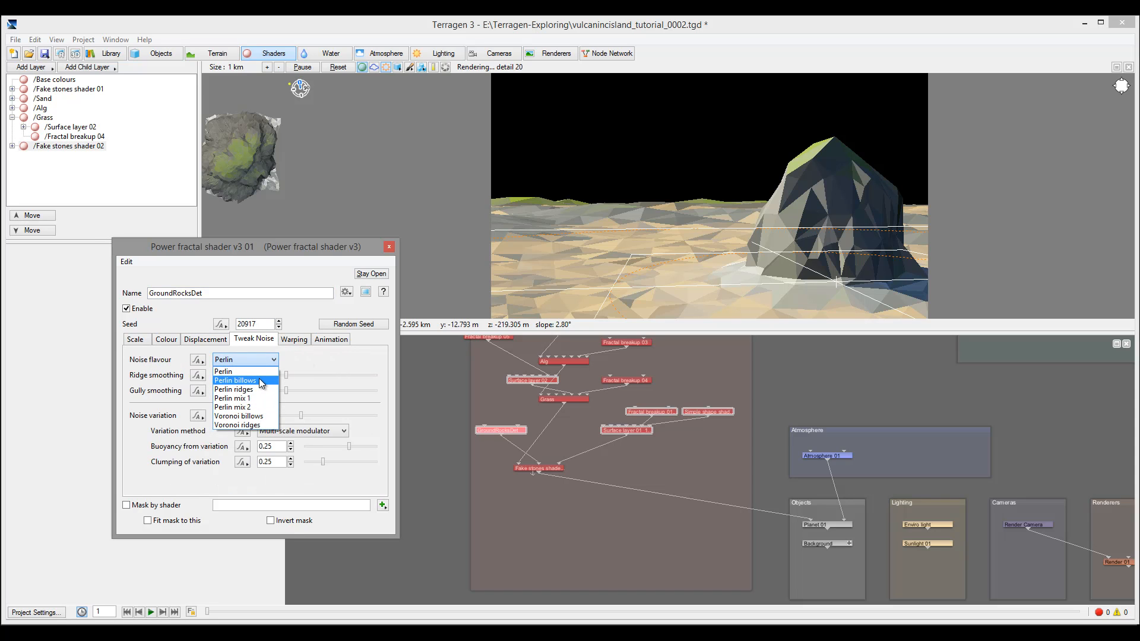
click(259, 380)
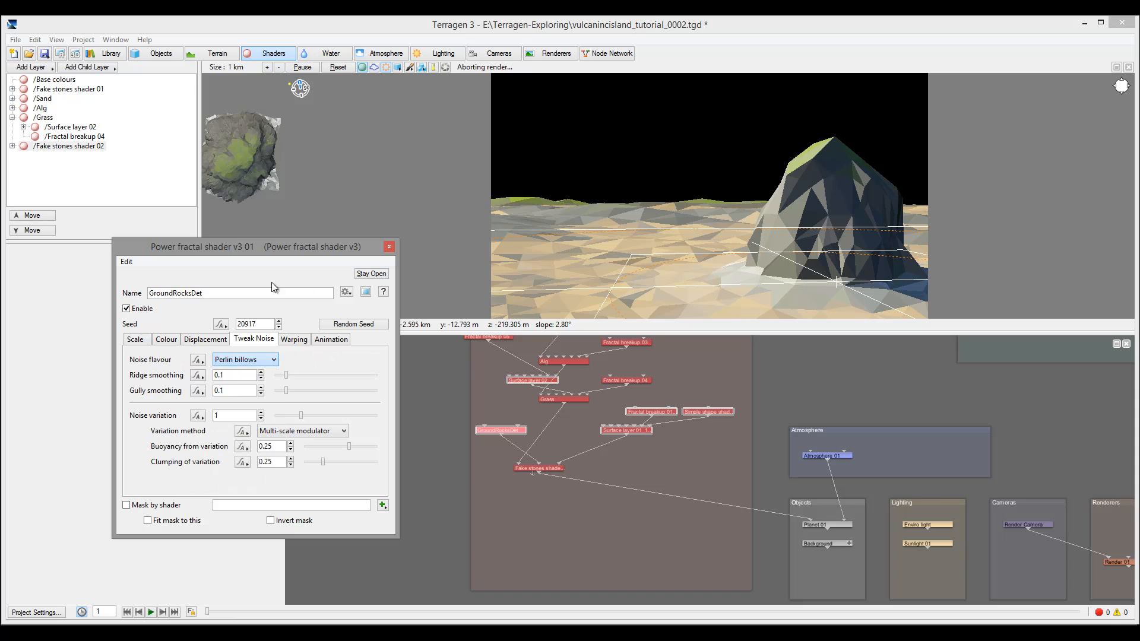
Set GroundRocksDet's lead-in scale to 500 and start a test render
click(135, 340)
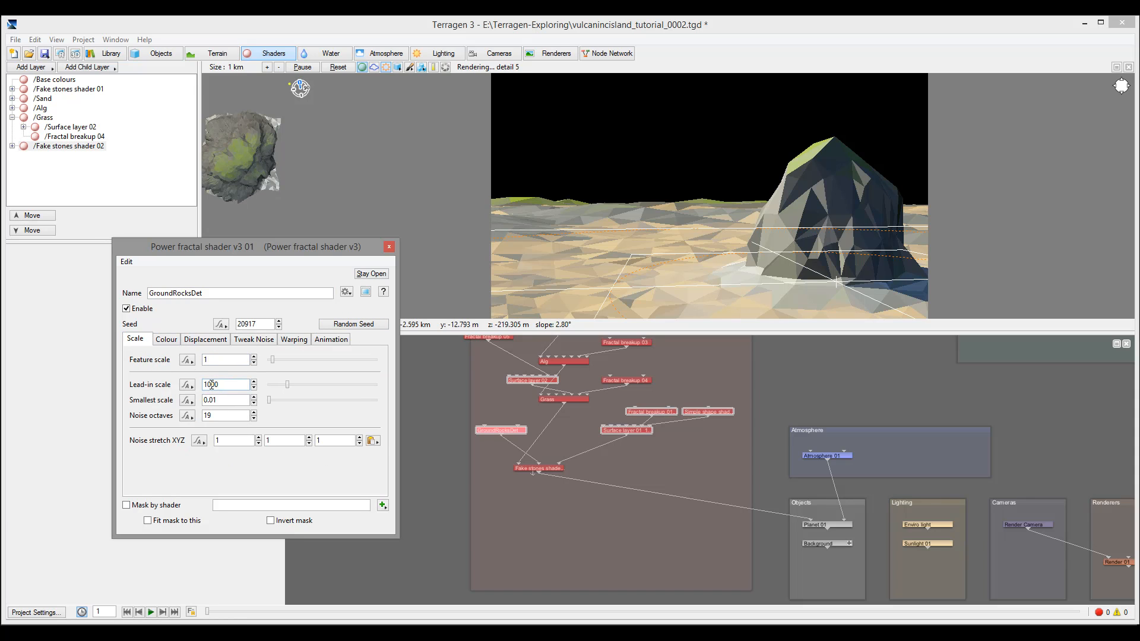
drag(211, 385, 7, 387)
text(5)
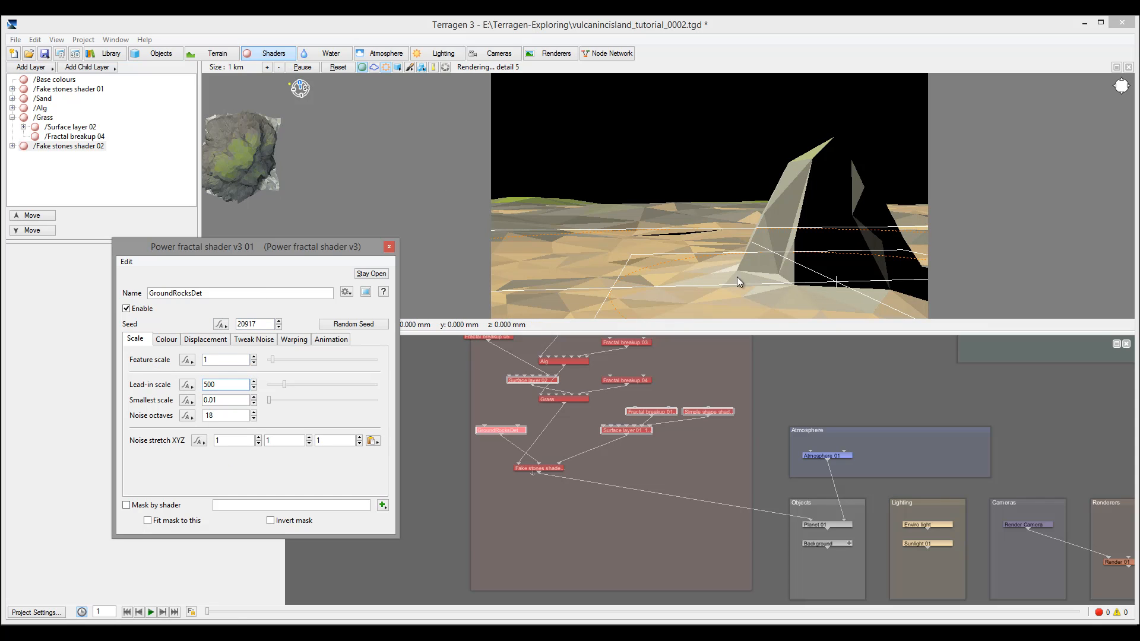
click(65, 56)
click(82, 67)
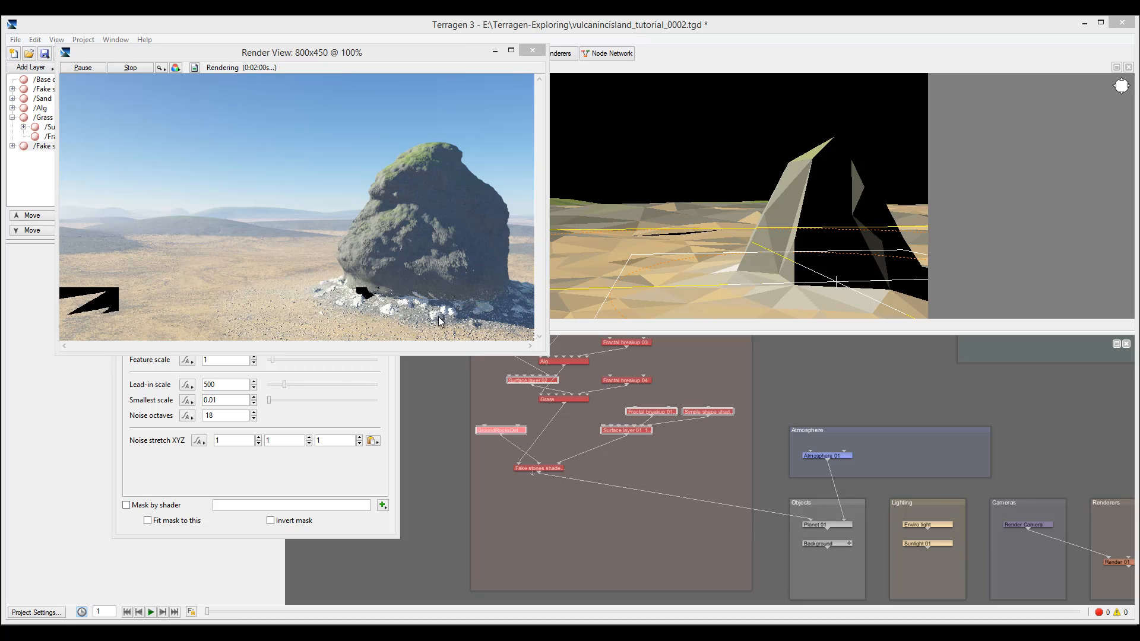
Stop the in-progress render and close the Render View
click(533, 50)
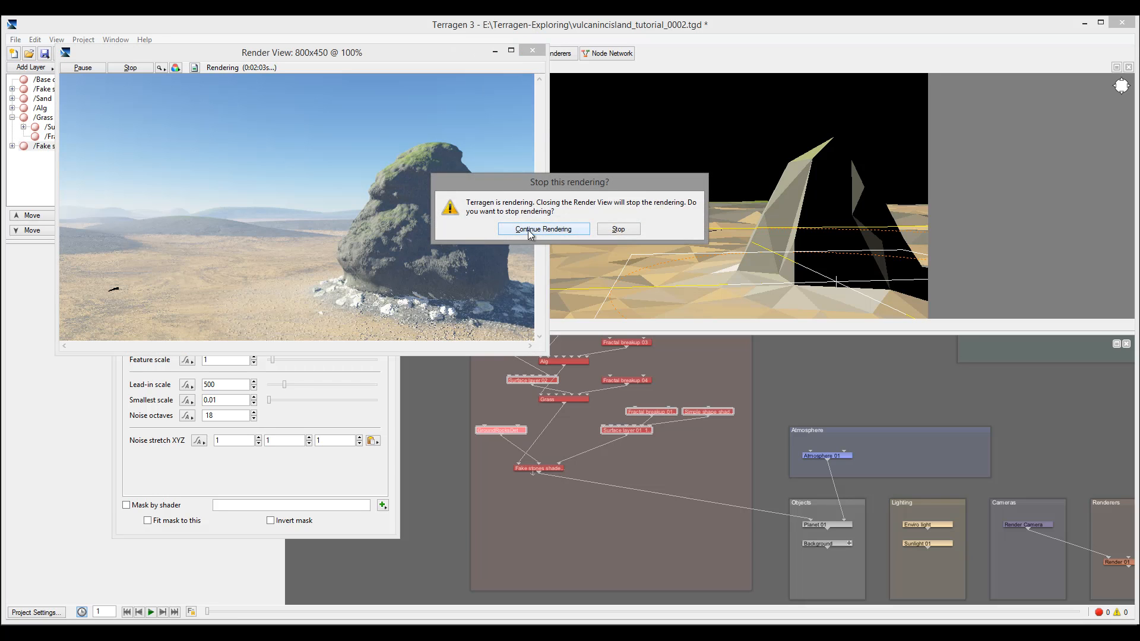
click(618, 230)
click(533, 49)
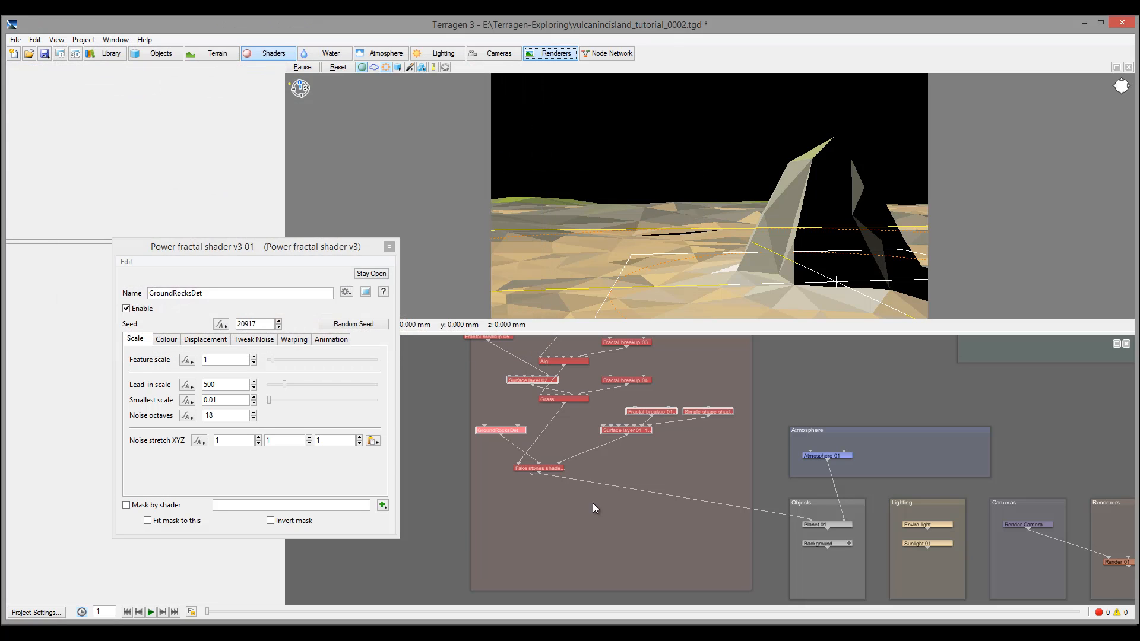
Move GroundRocksDet near Surface layer 01 and give it a darker greenish high colour at 0.4045
double_click(542, 466)
click(220, 354)
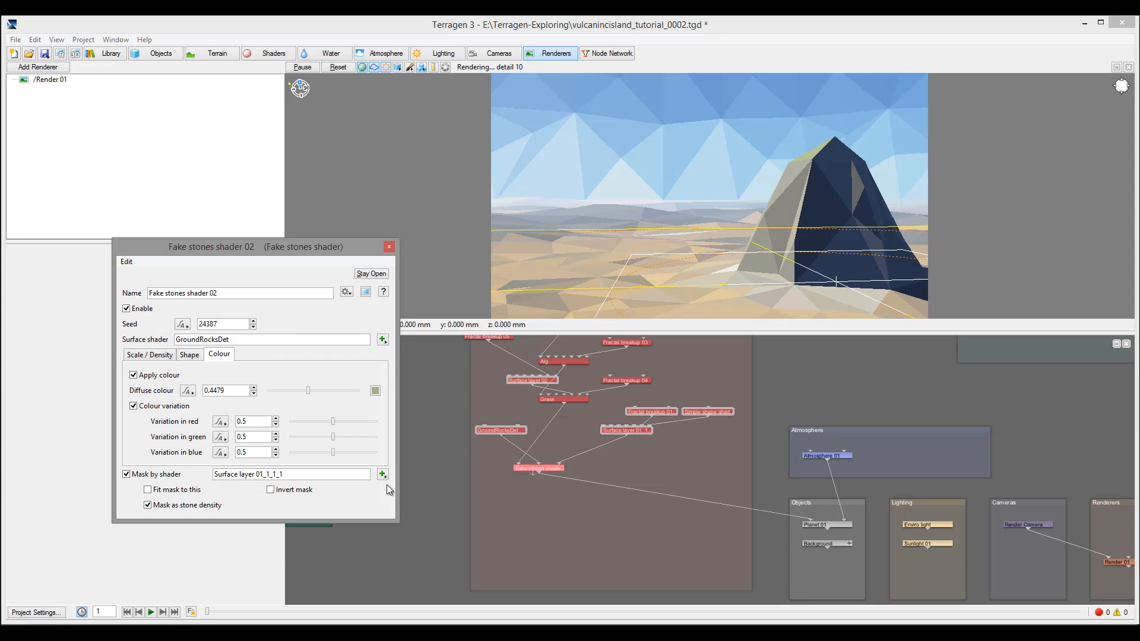
drag(508, 431, 602, 452)
double_click(571, 441)
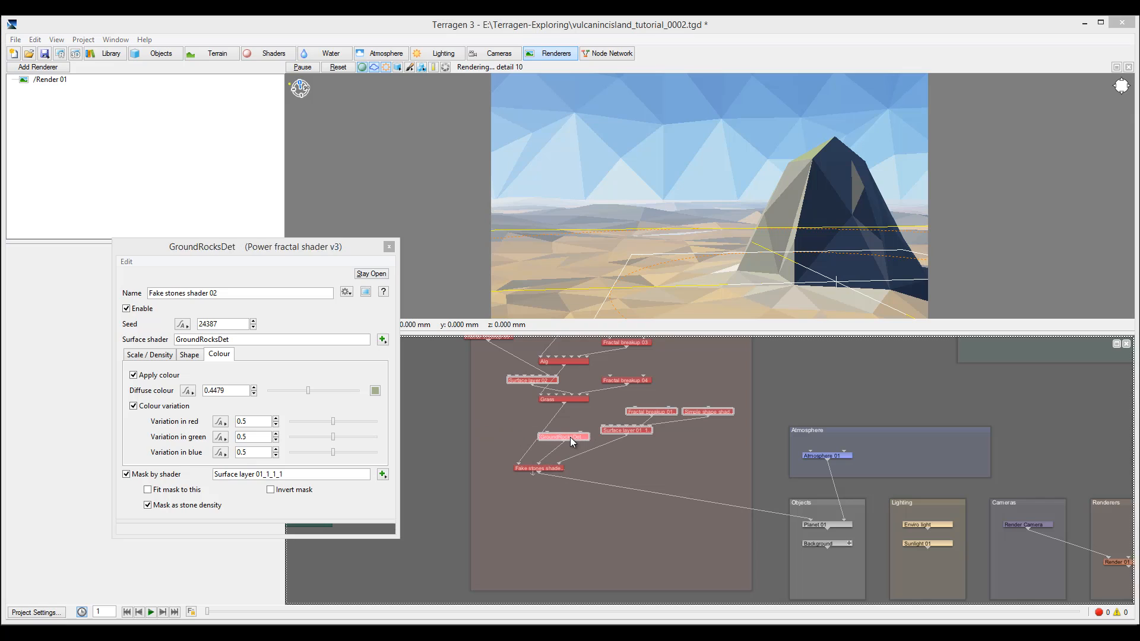
click(173, 341)
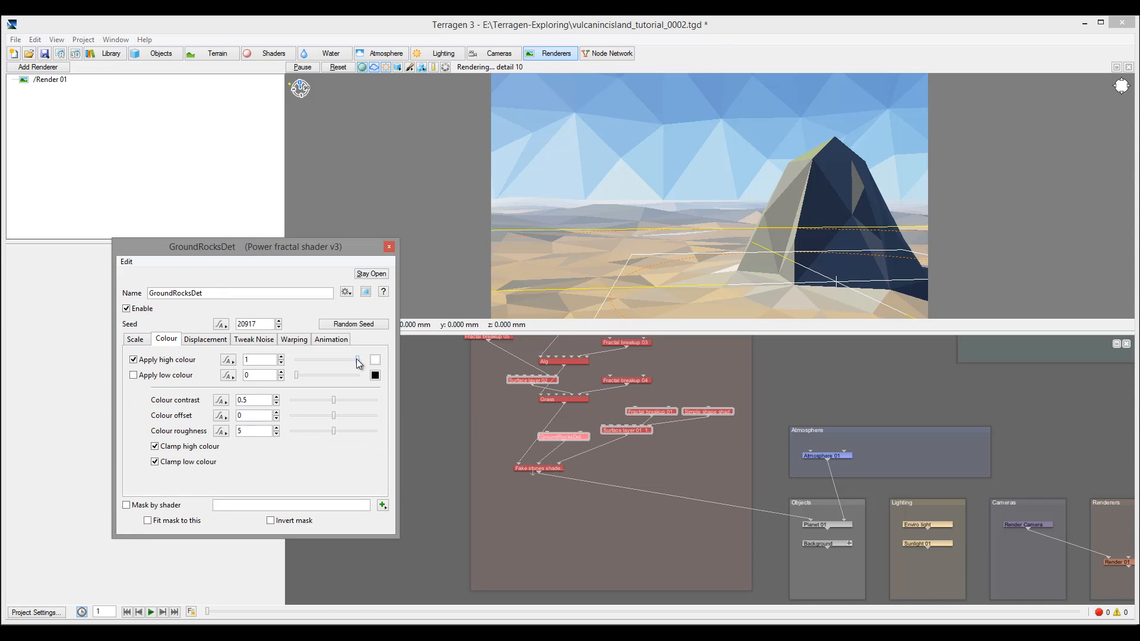
drag(358, 360, 356, 360)
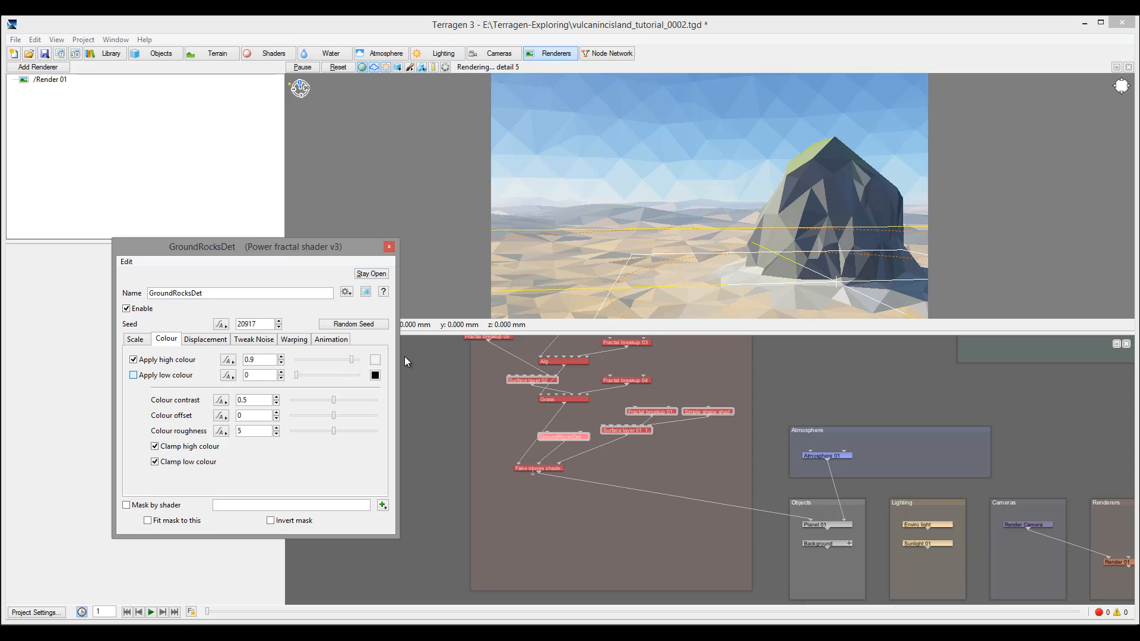
click(376, 359)
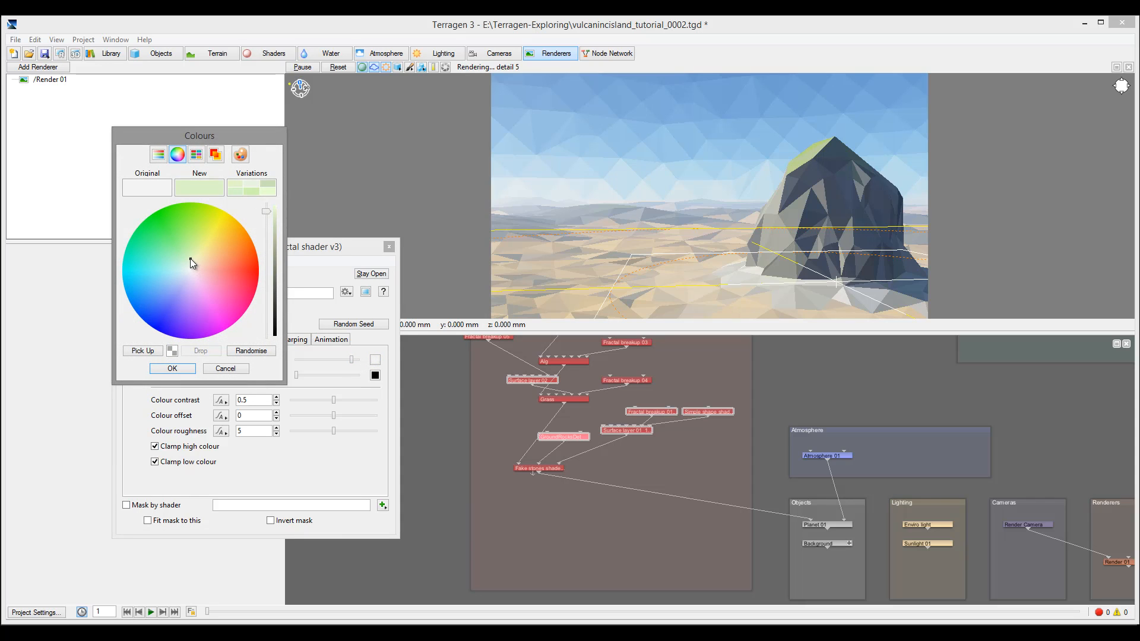
drag(266, 212, 265, 239)
click(172, 368)
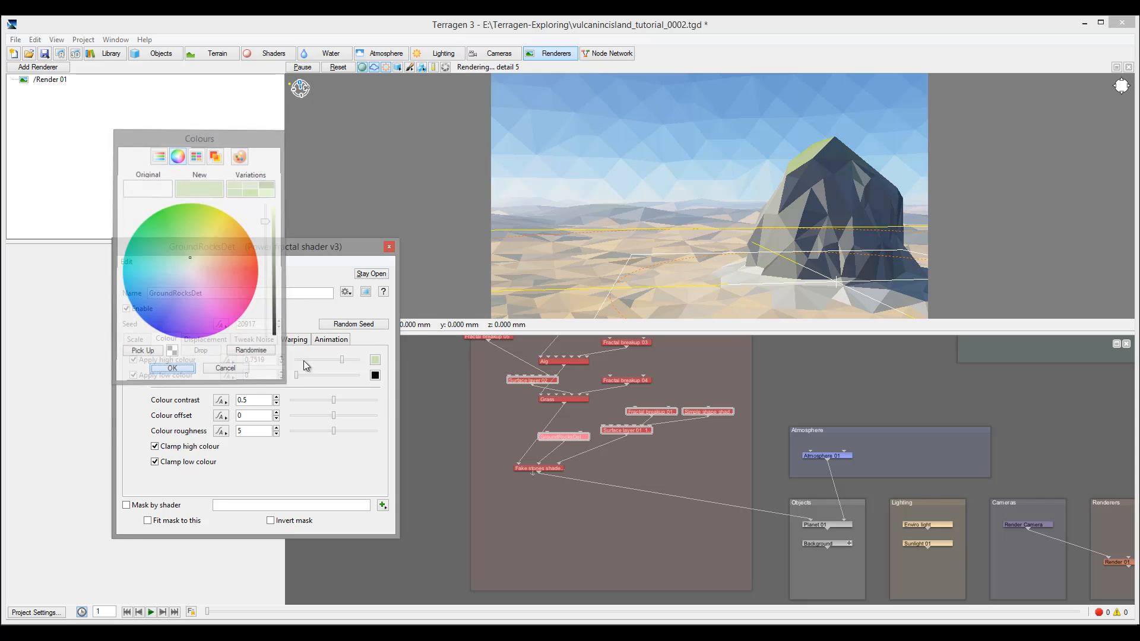
Give GroundRocksDet a brown low colour with strength 0.06875
drag(295, 375, 301, 375)
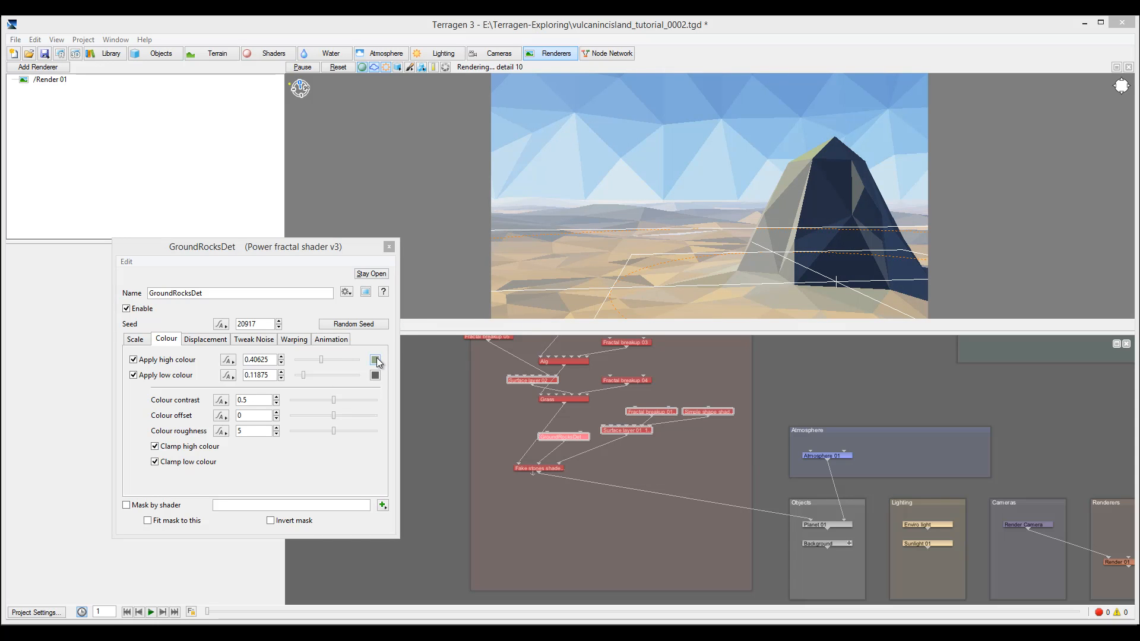
click(375, 360)
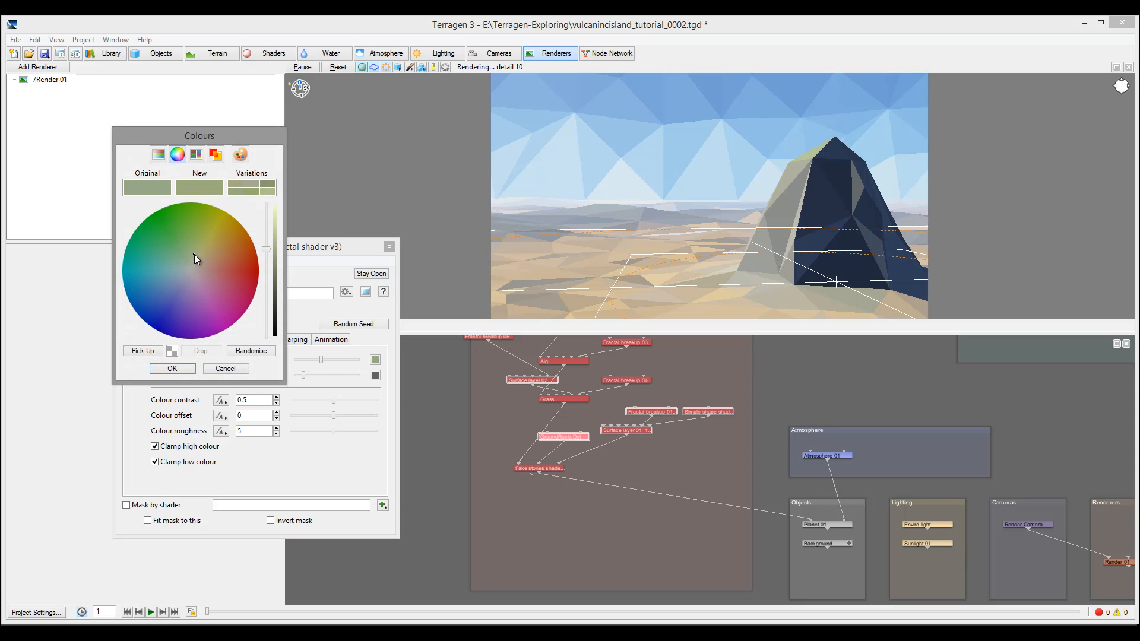
click(243, 371)
click(375, 376)
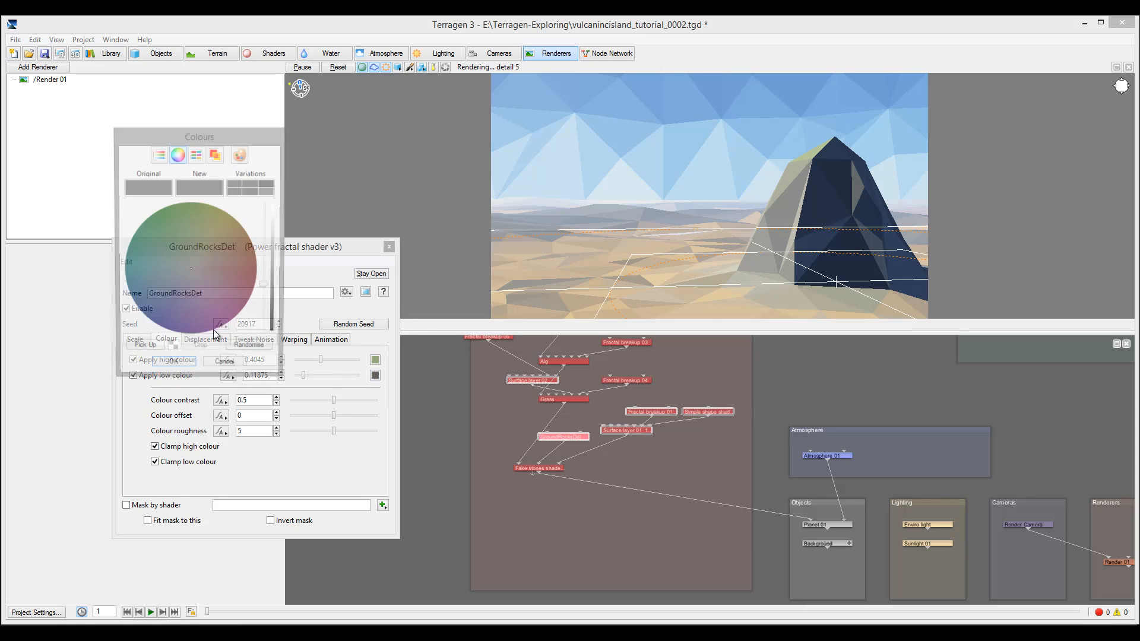
click(200, 264)
drag(267, 285, 252, 276)
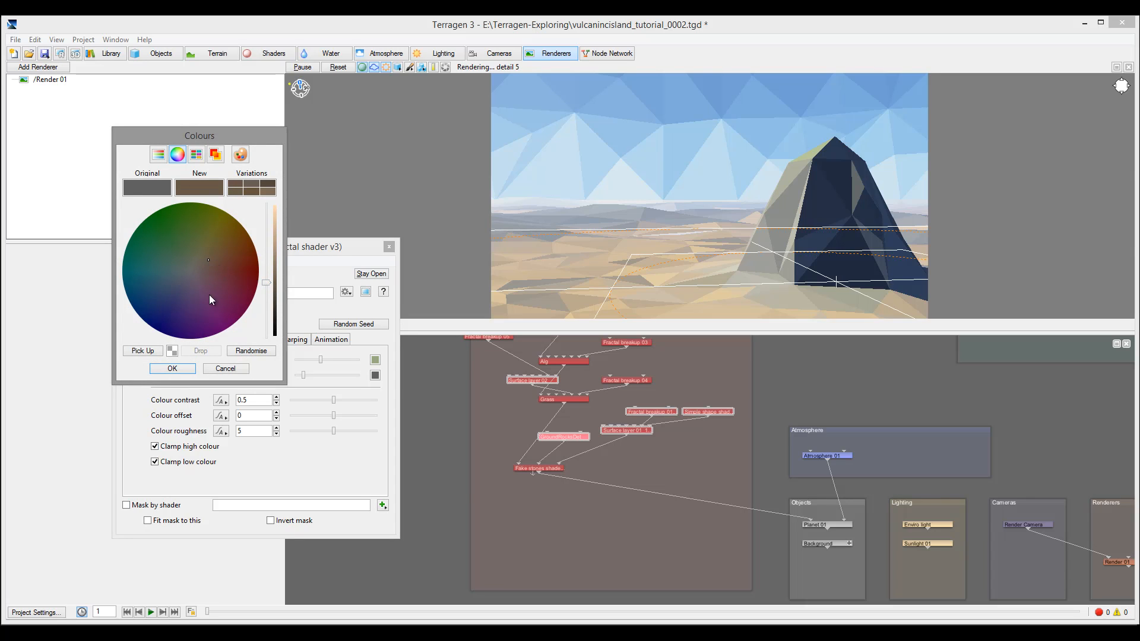
click(172, 369)
drag(308, 378, 300, 376)
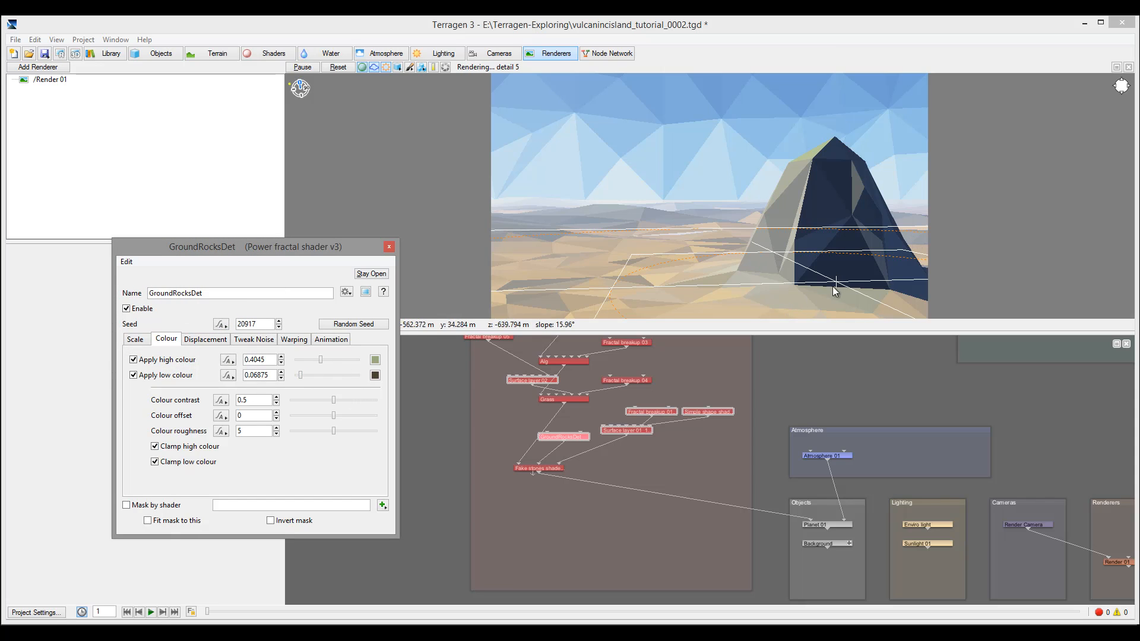
click(389, 246)
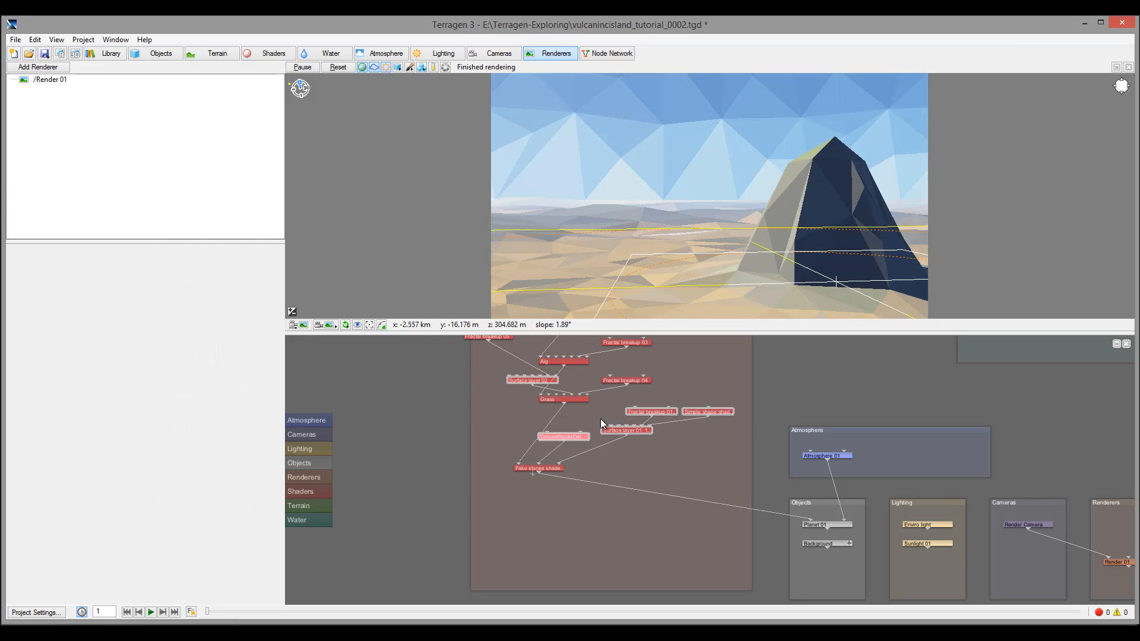
Set Fake stones shader 02's stone tallness to 0.7
drag(569, 437, 565, 433)
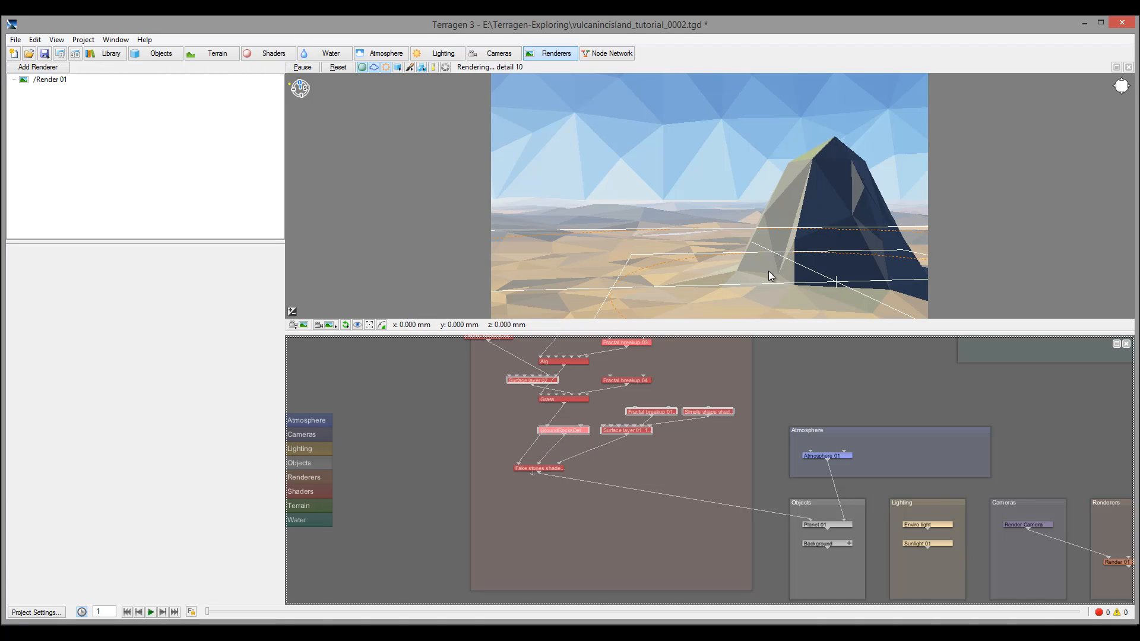
double_click(525, 466)
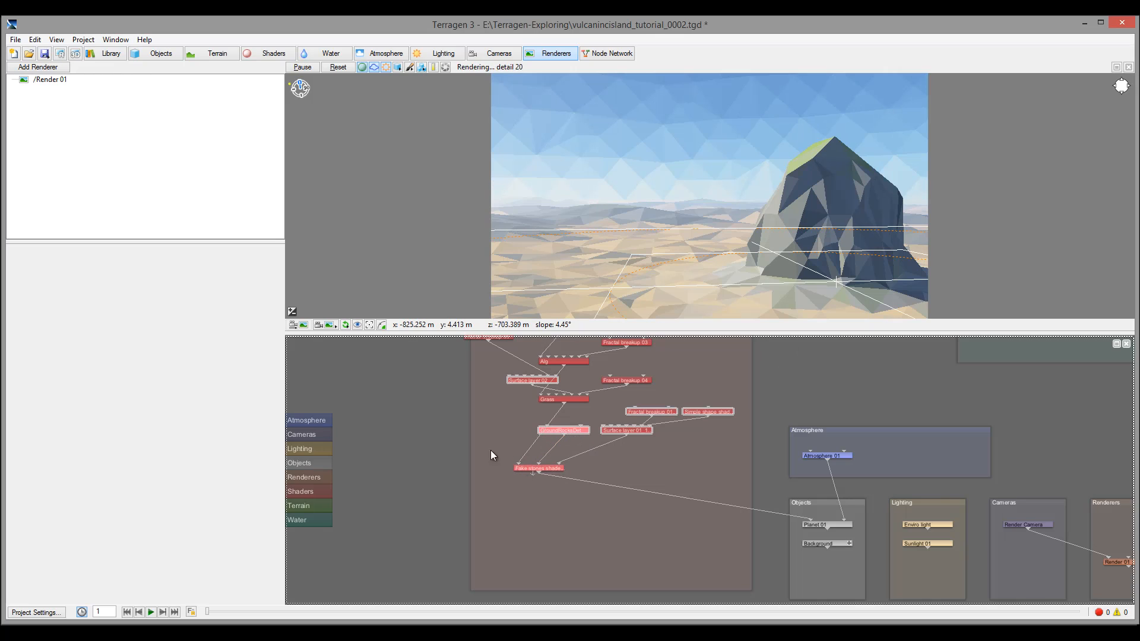
click(189, 354)
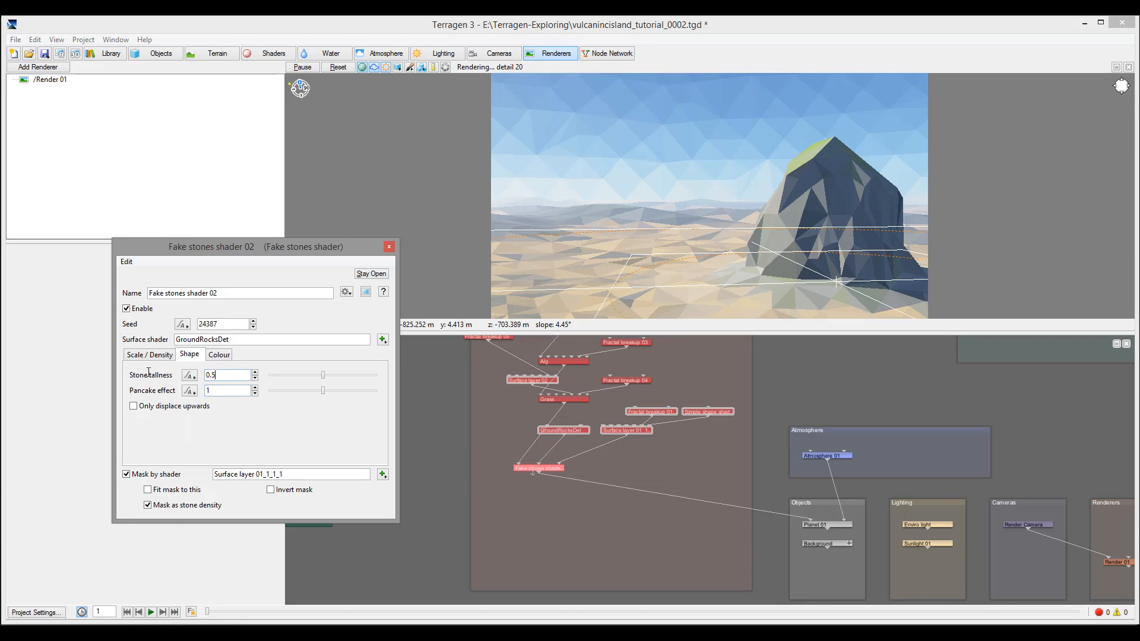
drag(149, 372, 77, 370)
text(0.7)
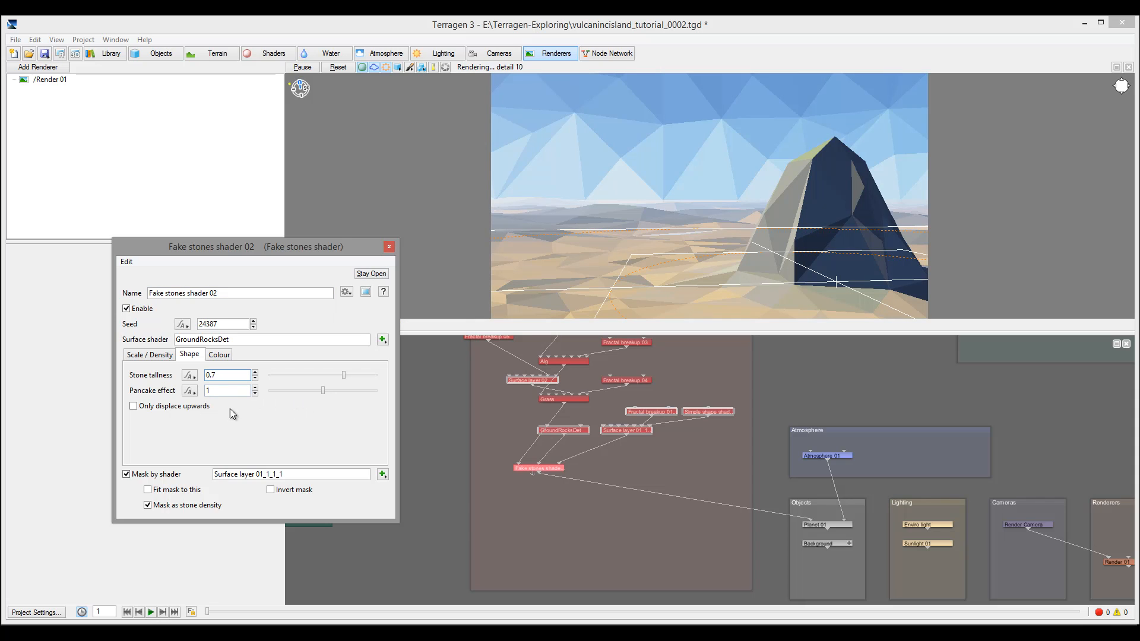
click(390, 247)
Shift the Fake stones and GroundRocksDet nodes right and pan the network to the Water group
drag(559, 468, 583, 470)
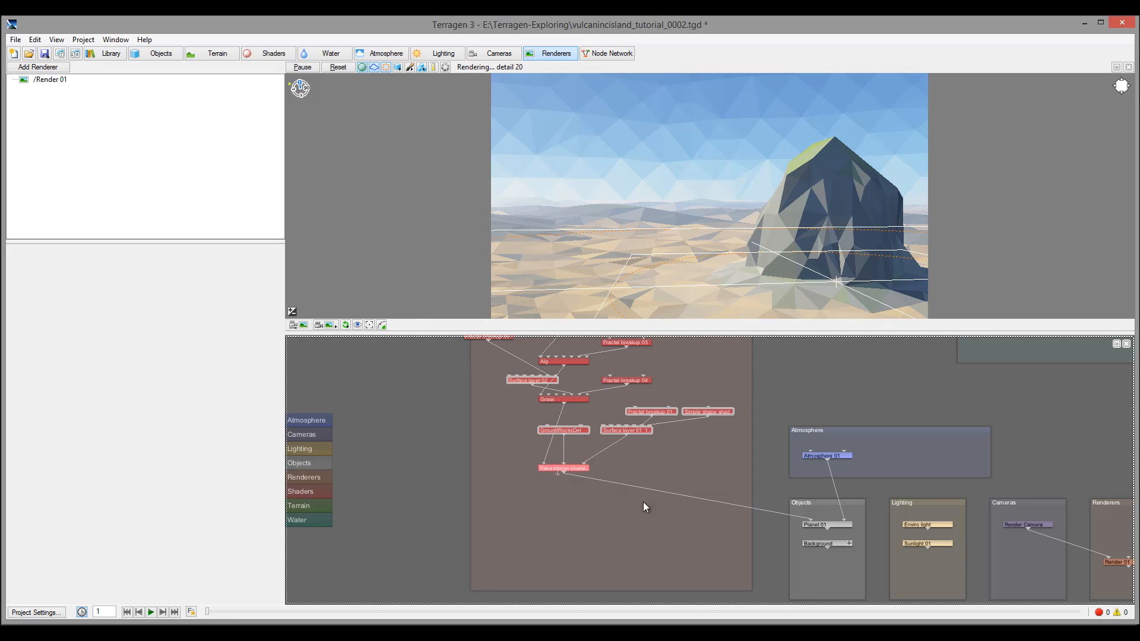
drag(563, 428, 640, 439)
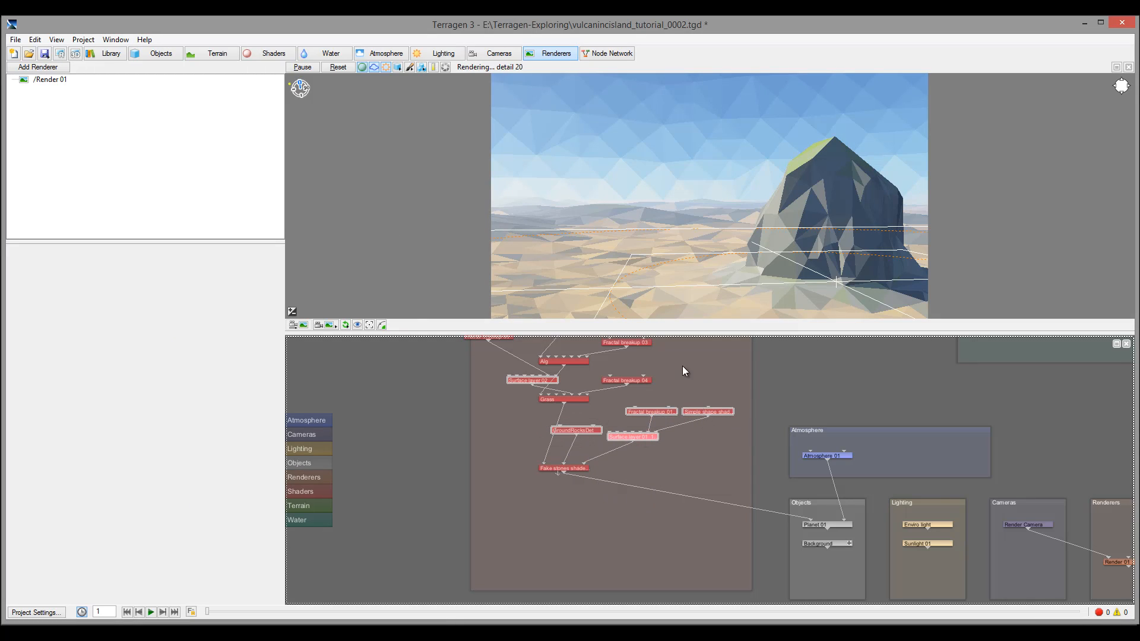
drag(725, 394, 678, 486)
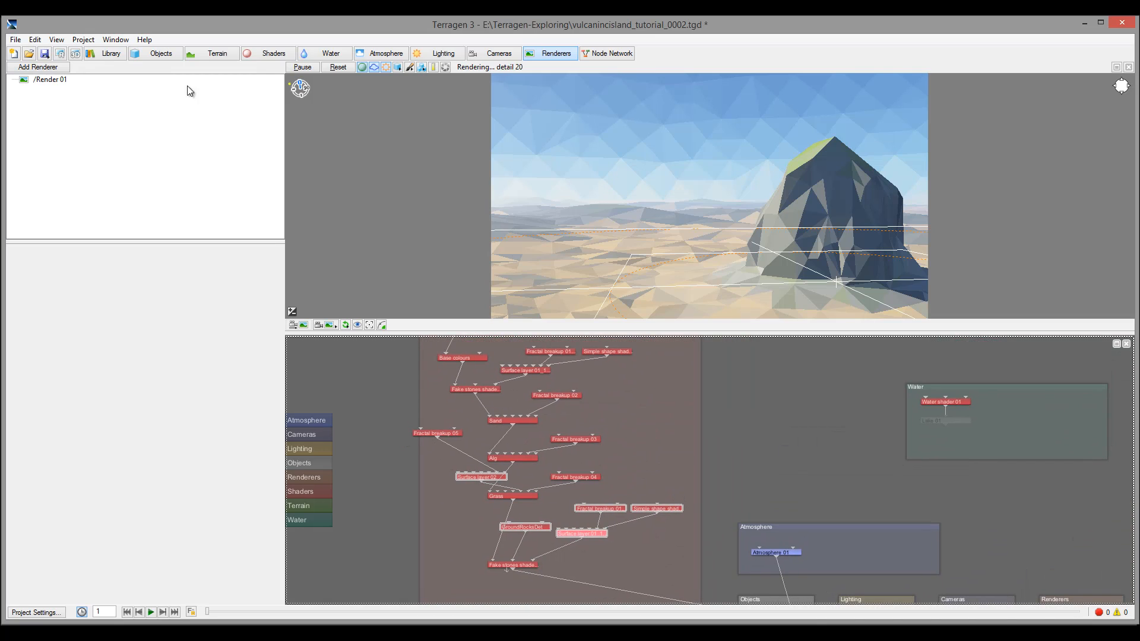